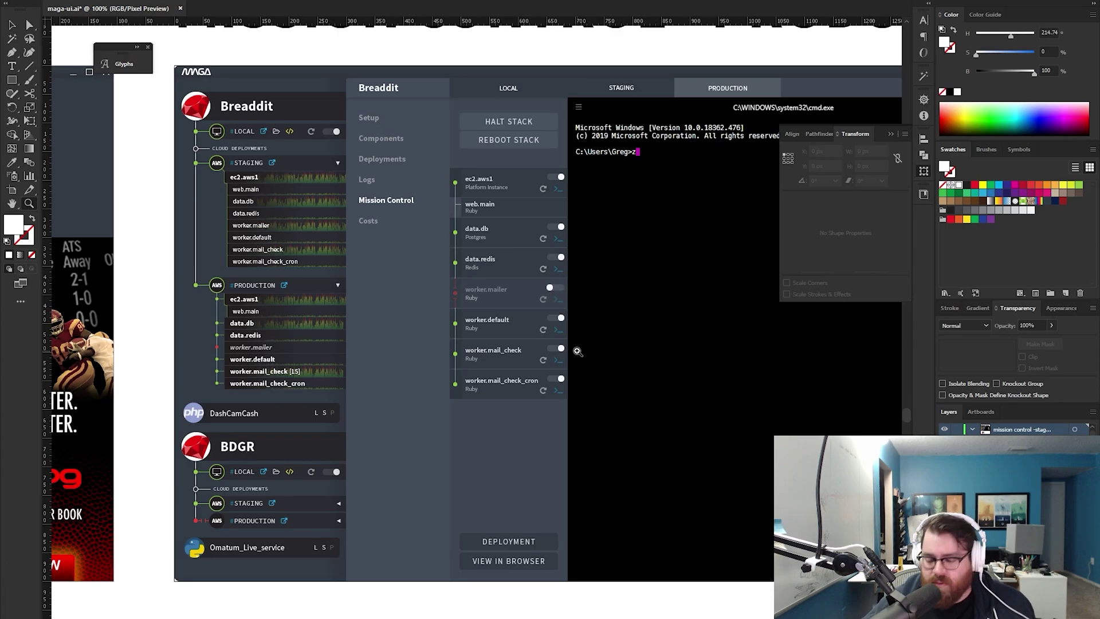
Step: Look over the Mission Control - Production, guided Components and Mission Control - Local mockup artboards
{"action": "scroll", "coordinate": [578, 352], "scroll_direction": "down", "scroll_amount": 3}
{"action": "left_click", "coordinate": [498, 315]}
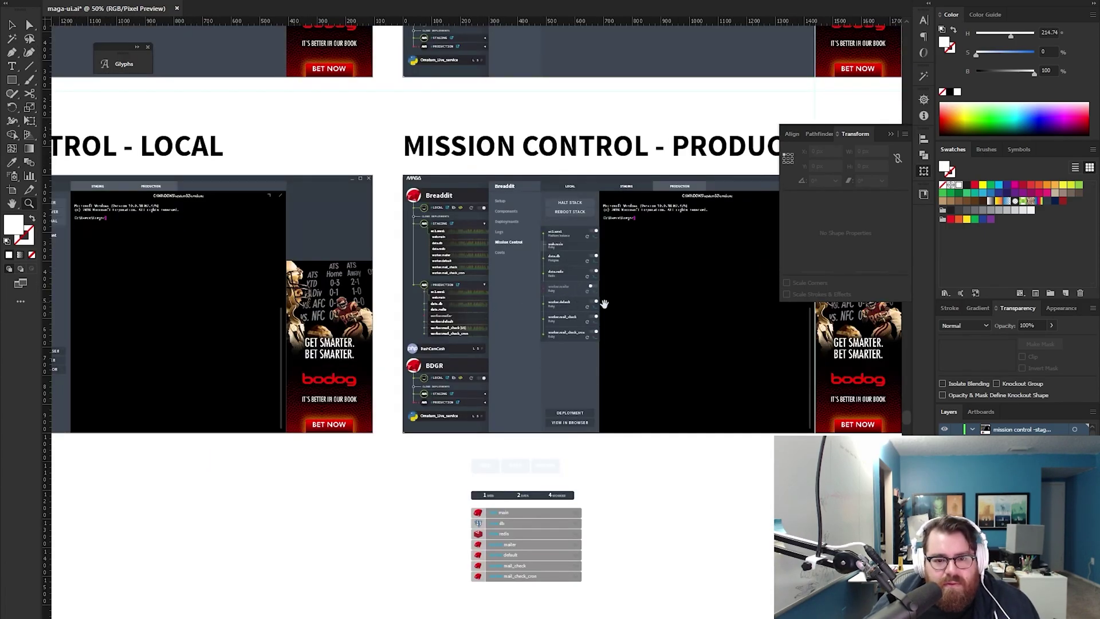
{"action": "left_click_drag", "start_coordinate": [635, 311], "coordinate": [614, 324]}
{"action": "left_click_drag", "start_coordinate": [294, 292], "coordinate": [627, 310]}
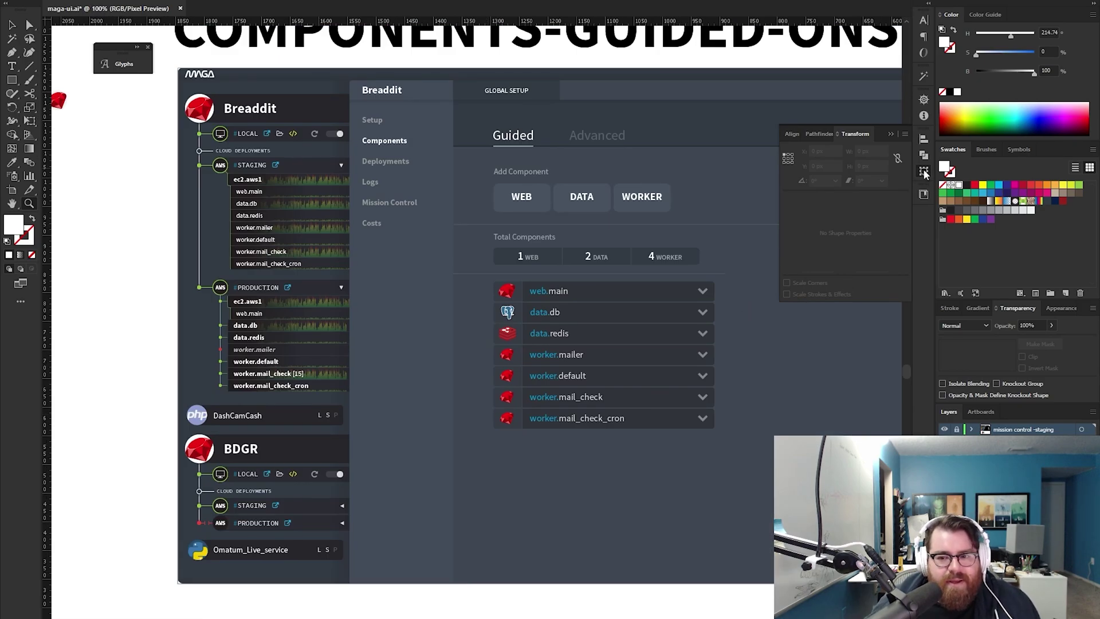
{"action": "left_click", "coordinate": [925, 172]}
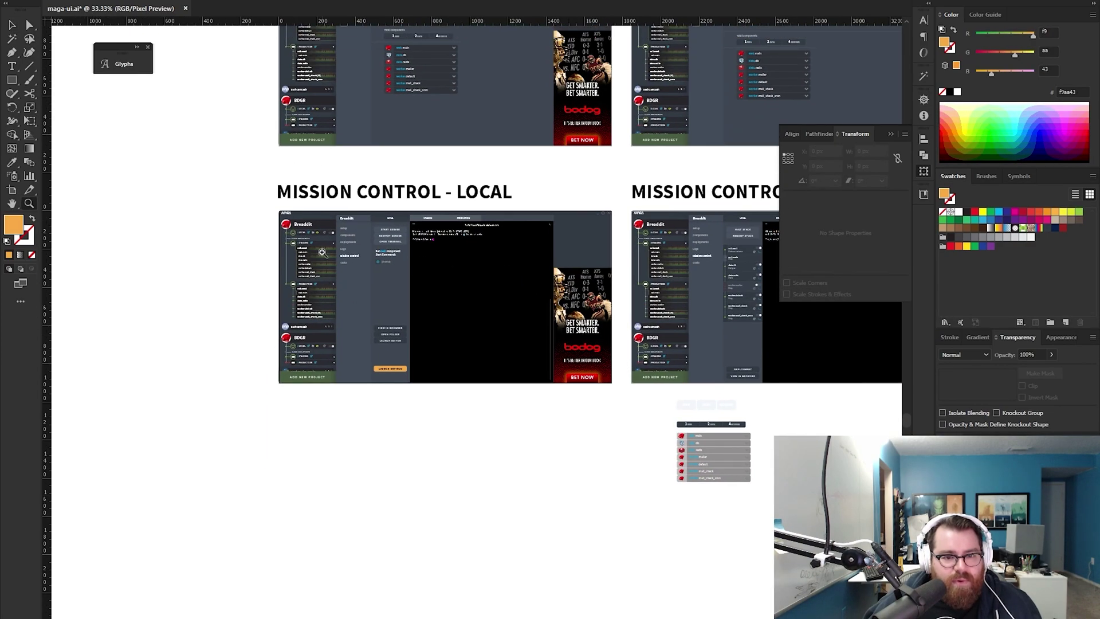
{"action": "left_click", "coordinate": [436, 297]}
{"action": "left_click", "coordinate": [437, 297]}
{"action": "left_click", "coordinate": [436, 297]}
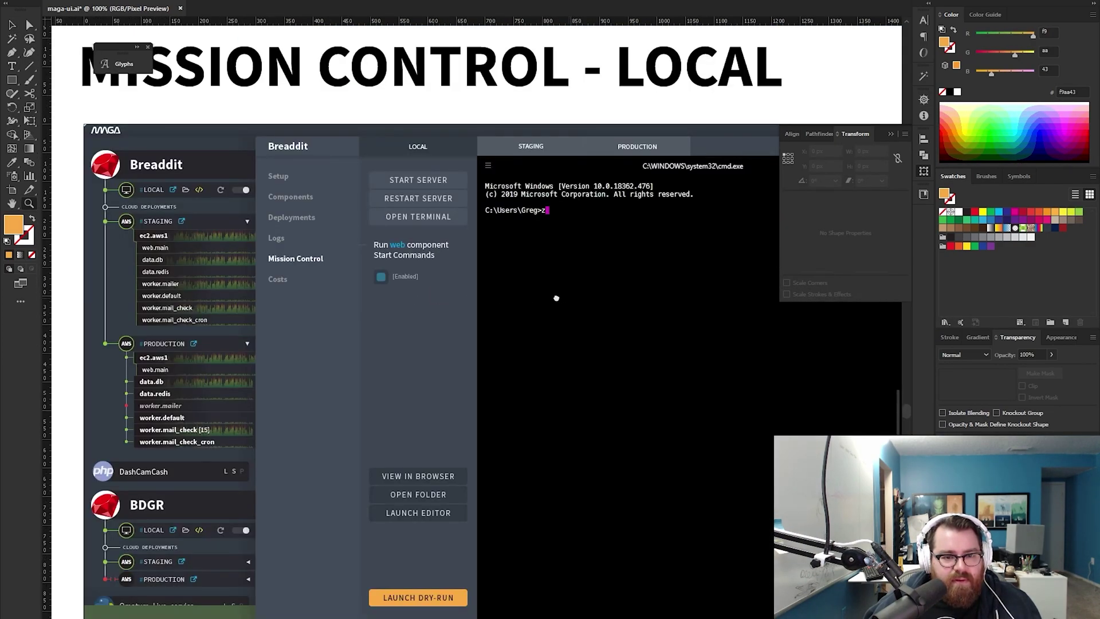
{"action": "left_click_drag", "start_coordinate": [557, 298], "coordinate": [382, 246]}
{"action": "left_click", "coordinate": [456, 271], "text": "alt"}
{"action": "left_click_drag", "start_coordinate": [467, 319], "coordinate": [476, 316]}
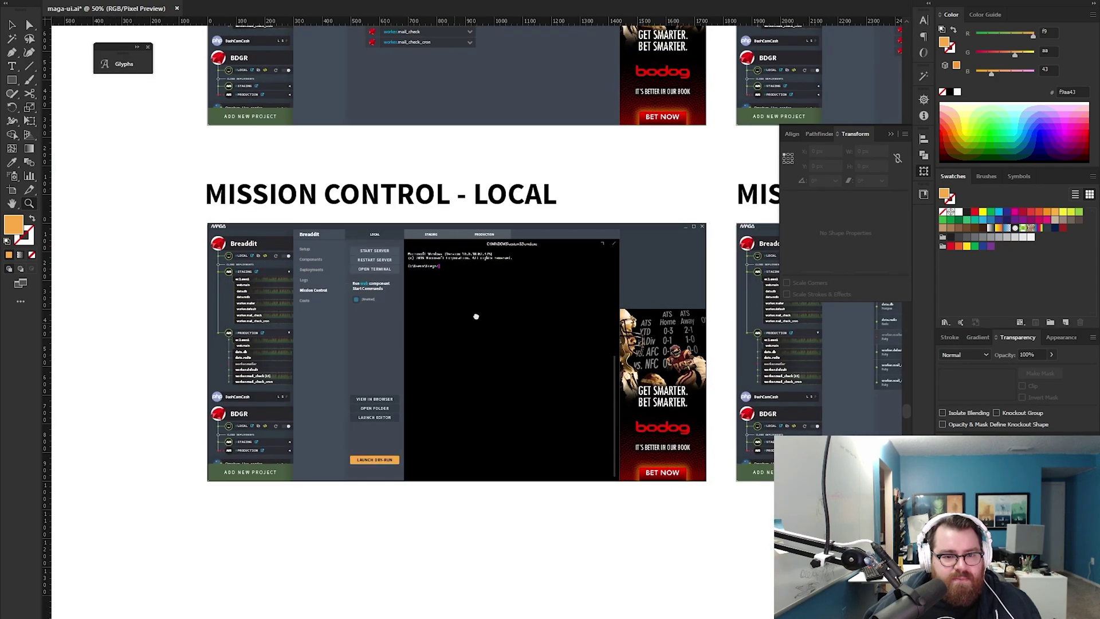
Step: Draw a rectangle about 1386 × 859 px over the Mission Control - Local artboard as the modal's background
{"action": "key", "text": "m"}
{"action": "left_click_drag", "start_coordinate": [272, 220], "coordinate": [669, 466]}
{"action": "key", "text": "v"}
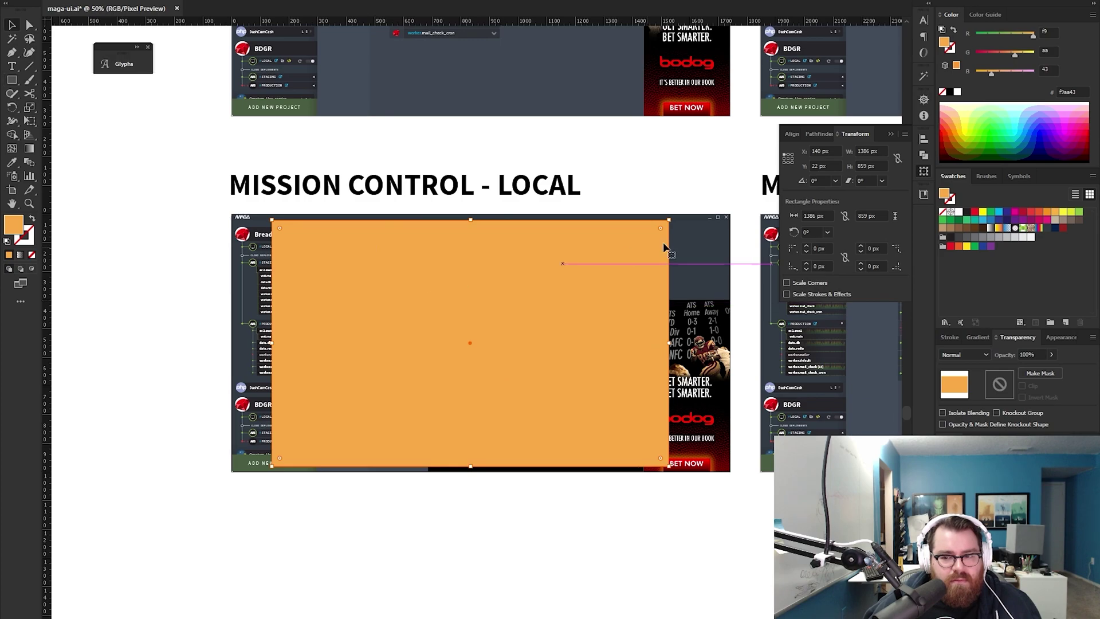
Step: Fill the rectangle with the slate colour 414b59 sampled from the production mockup, and deselect it
{"action": "left_click_drag", "start_coordinate": [660, 331], "coordinate": [435, 346]}
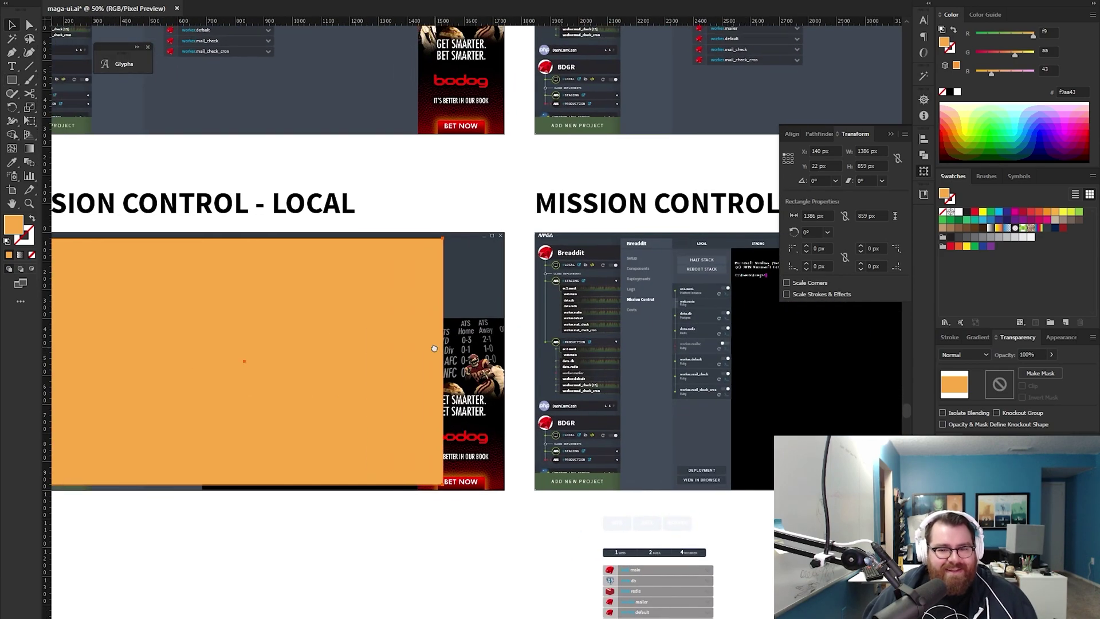
{"action": "key", "text": "i"}
{"action": "left_click", "coordinate": [659, 383]}
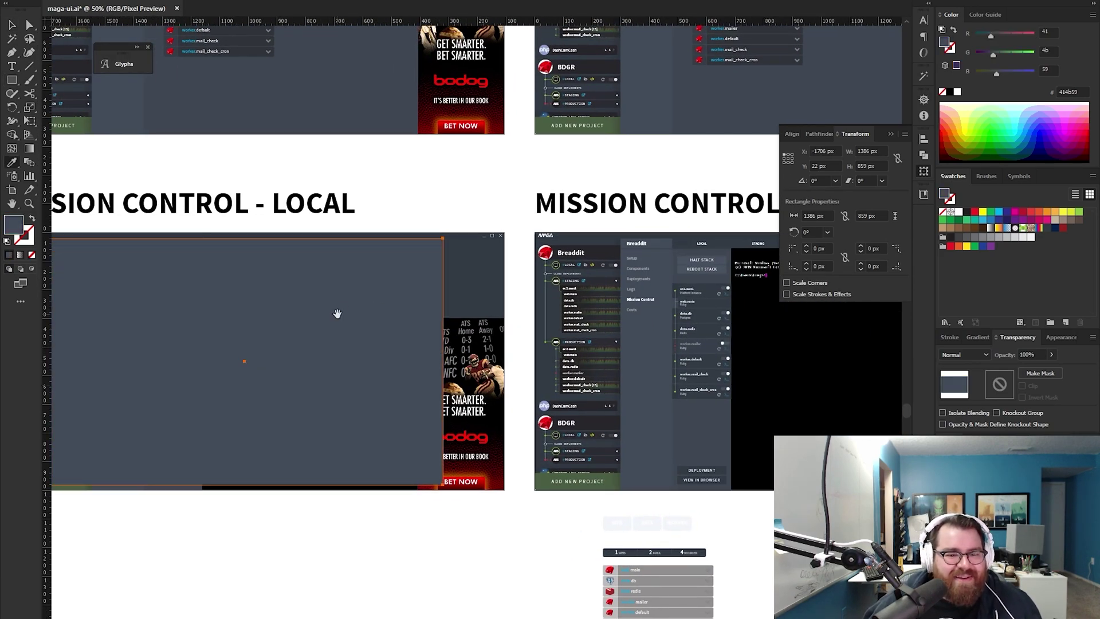
{"action": "left_click_drag", "start_coordinate": [193, 421], "coordinate": [453, 395]}
{"action": "key", "text": "v"}
{"action": "key", "text": "ctrl+shift+a"}
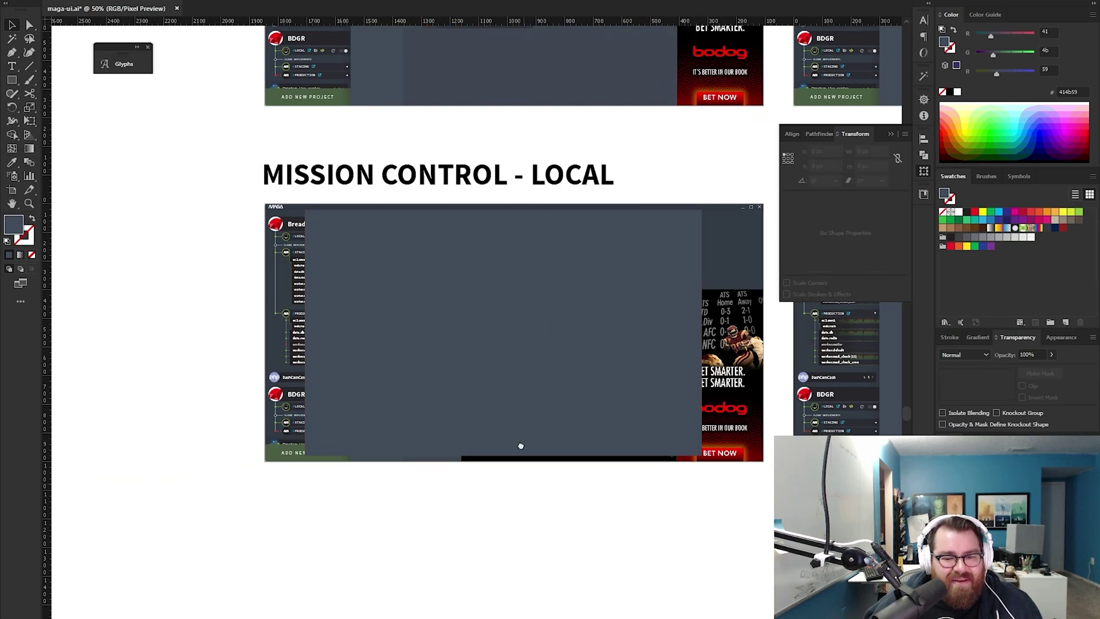
Step: Set up a copy of the Mission Control - Local artboard below the original, holding only the slate rectangle with 20 px rounded corners
{"action": "scroll", "coordinate": [590, 265], "scroll_direction": "down", "scroll_amount": 2}
{"action": "left_click_drag", "start_coordinate": [574, 198], "coordinate": [584, 498]}
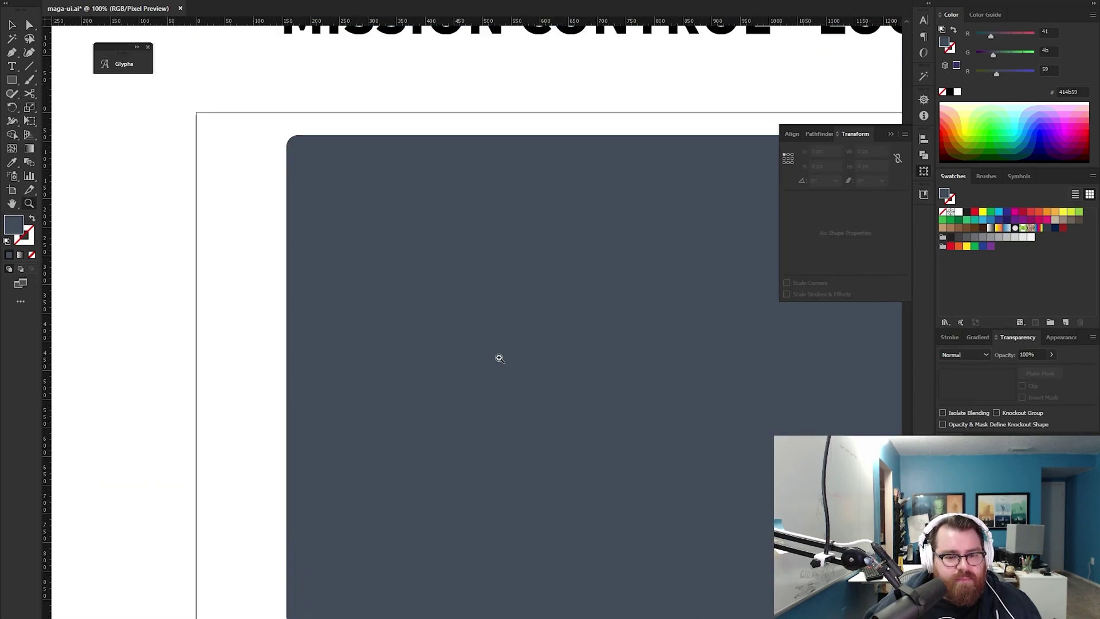
{"action": "left_click_drag", "start_coordinate": [498, 358], "coordinate": [425, 225]}
{"action": "left_click", "coordinate": [496, 261], "text": "alt"}
{"action": "key", "text": "v"}
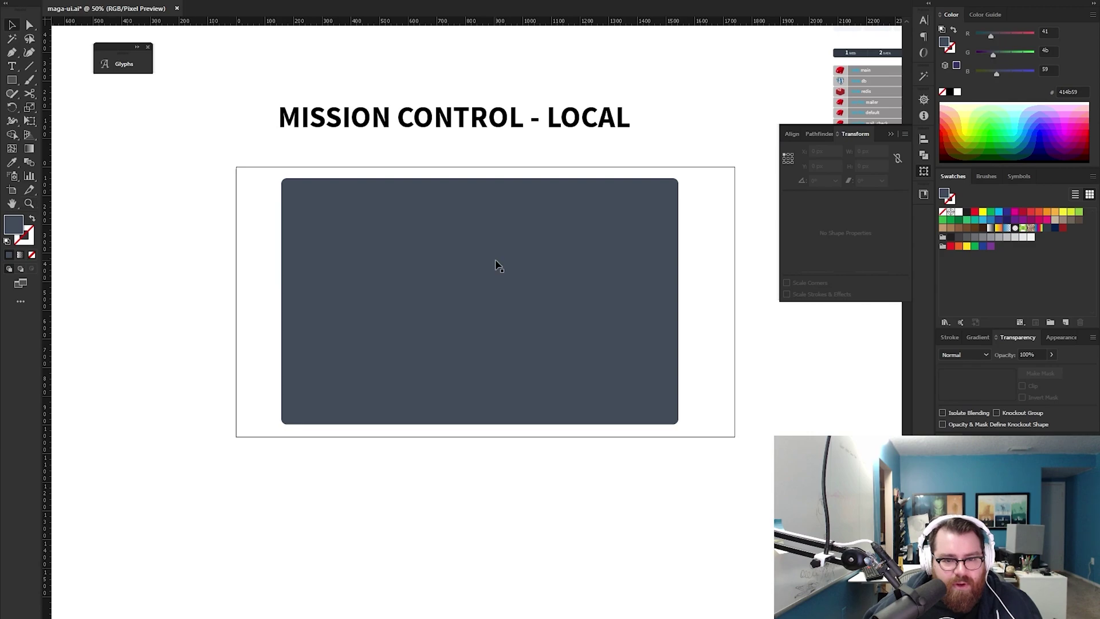
Step: Increase the rectangle's corner radii to 40 px and give it a soft dark shadow
{"action": "left_click", "coordinate": [497, 265]}
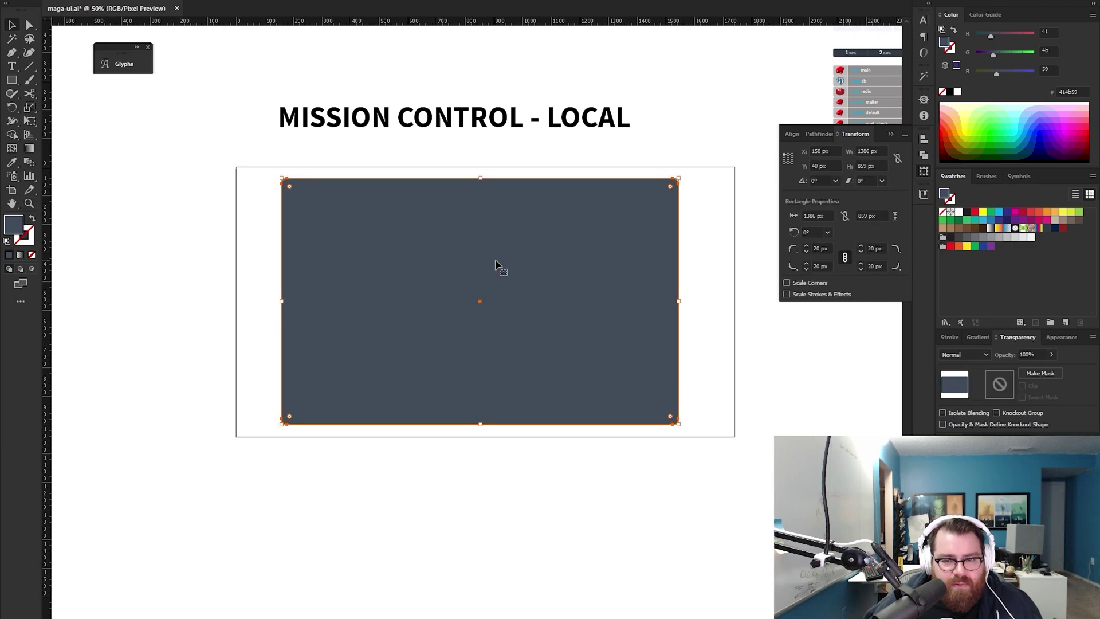
{"action": "left_click", "coordinate": [805, 245]}
{"action": "left_click", "coordinate": [806, 245]}
{"action": "left_click", "coordinate": [683, 122]}
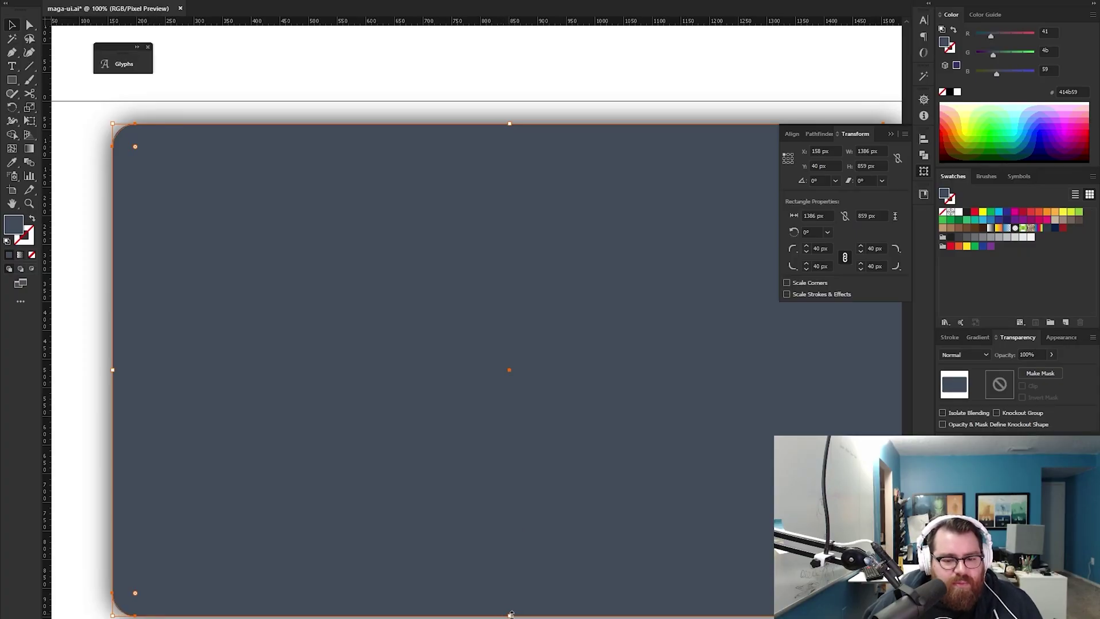
Step: Create a darker header strip across the top of the modal and set the corner radii to 30 px
{"action": "left_click_drag", "start_coordinate": [511, 614], "coordinate": [536, 187]}
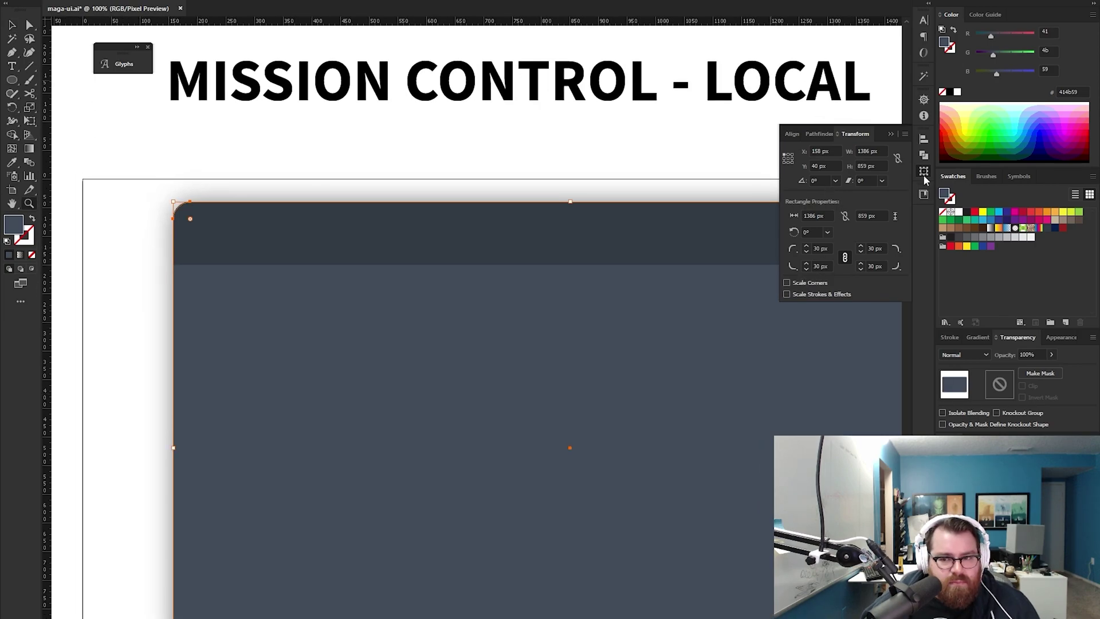
{"action": "left_click", "coordinate": [924, 172]}
{"action": "left_click_drag", "start_coordinate": [525, 369], "coordinate": [646, 415]}
Step: Add the white title text "Add New Project" in the modal's header strip
{"action": "key", "text": "t"}
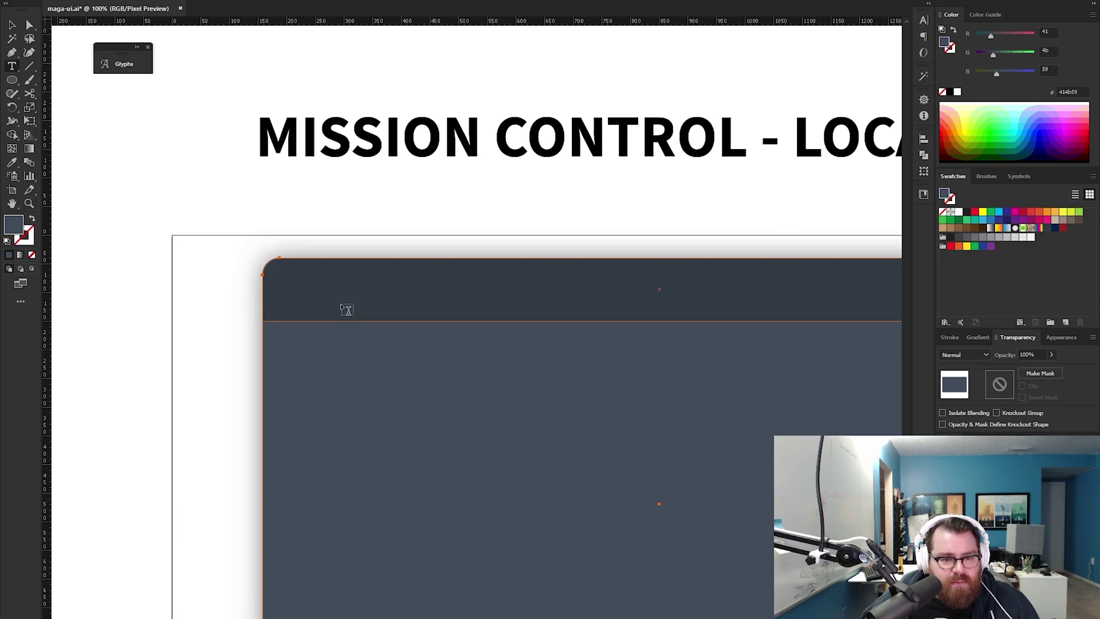
{"action": "left_click", "coordinate": [345, 307]}
{"action": "left_click", "coordinate": [596, 1]}
{"action": "left_click", "coordinate": [587, 170]}
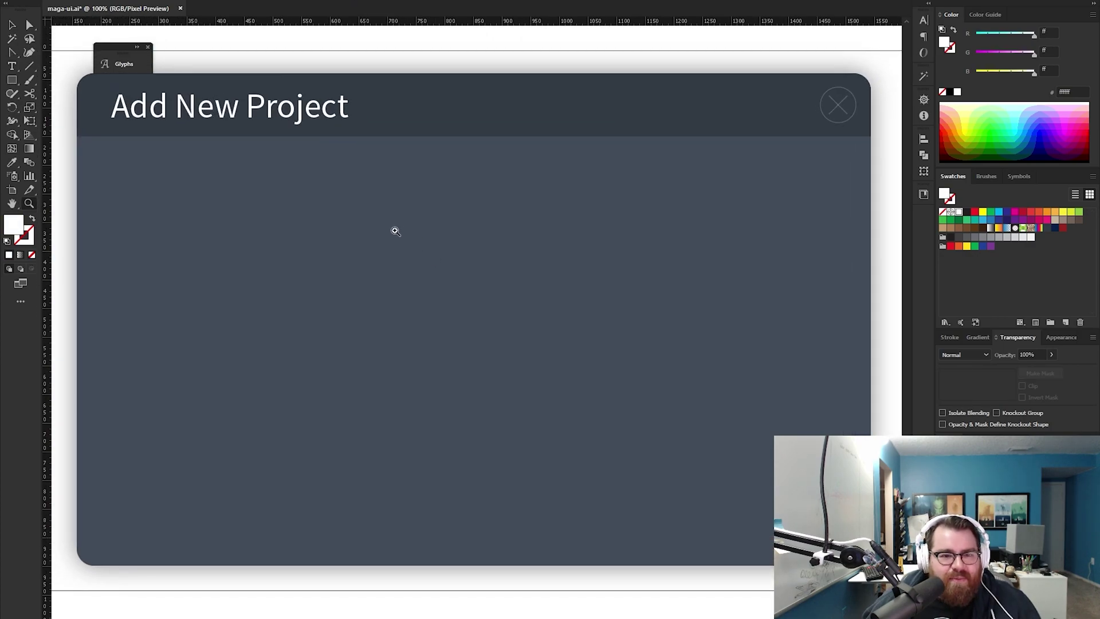
Step: Make the "Add New Project" title smaller to suit a slimmer header strip
{"action": "key", "text": "v"}
{"action": "left_click", "coordinate": [314, 120]}
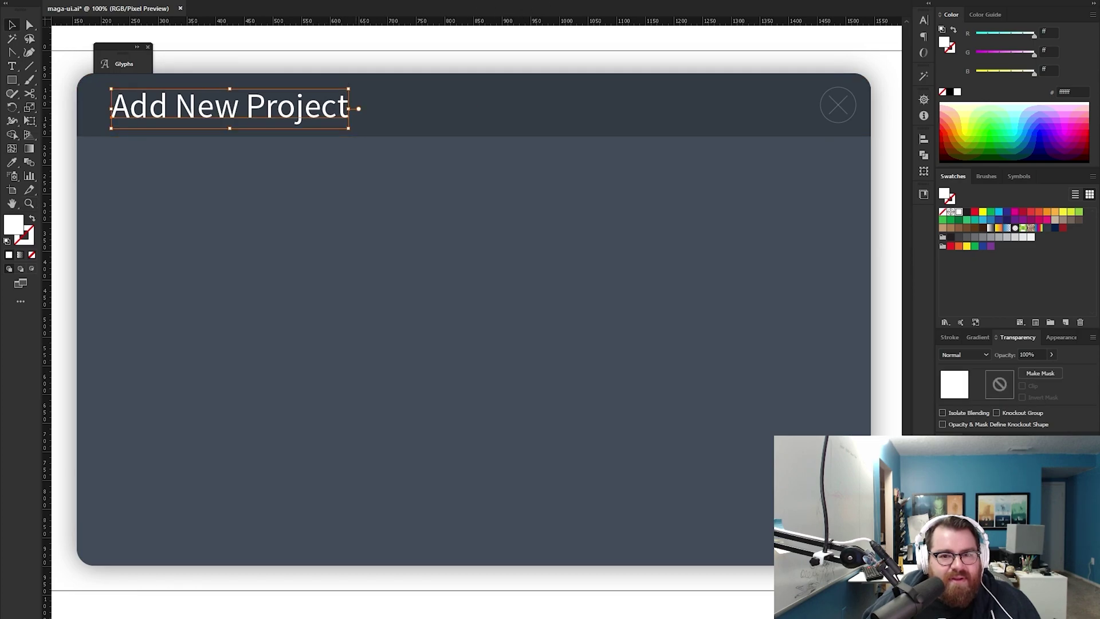
{"action": "left_click", "coordinate": [569, 2]}
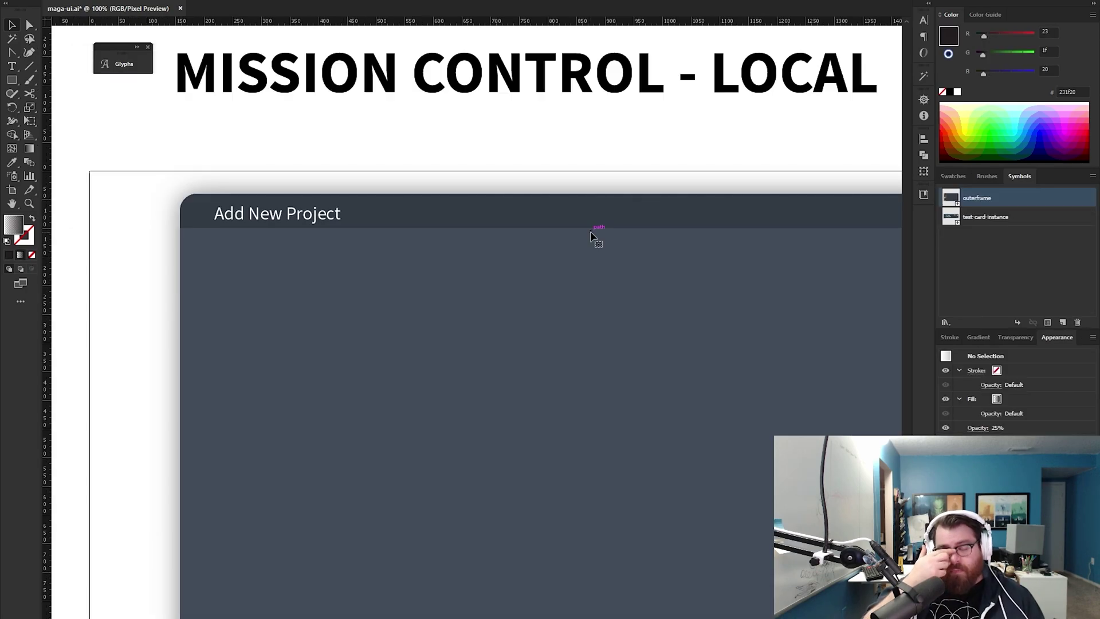
Step: Switch to the text notes and review the fields listed for the add project modal
{"action": "key", "text": "z"}
{"action": "left_click", "coordinate": [487, 443], "text": "alt"}
{"action": "left_click", "coordinate": [487, 443], "text": "alt"}
{"action": "left_click", "coordinate": [486, 443], "text": "alt"}
{"action": "left_click", "coordinate": [491, 314]}
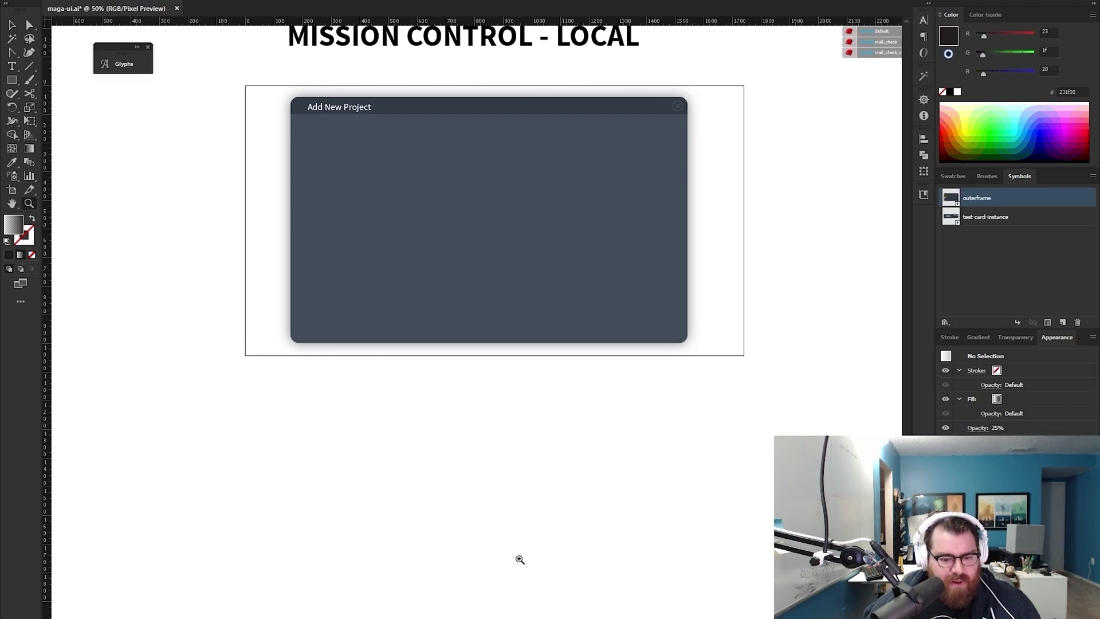
{"action": "key", "text": "alt+Tab"}
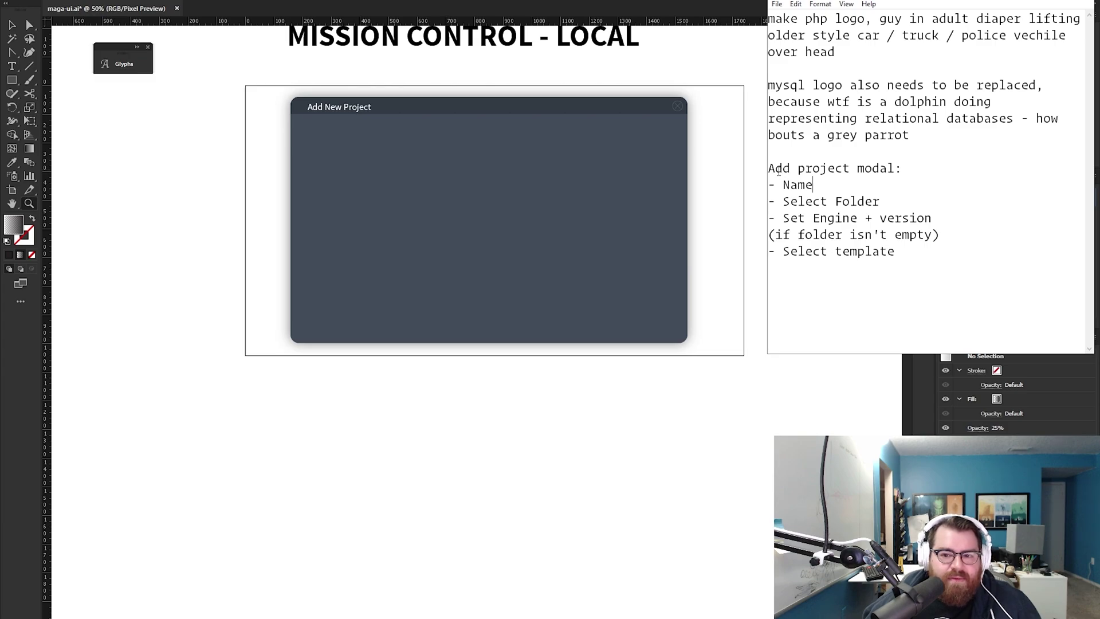
{"action": "left_click_drag", "start_coordinate": [772, 170], "coordinate": [834, 184]}
{"action": "left_click", "coordinate": [838, 182]}
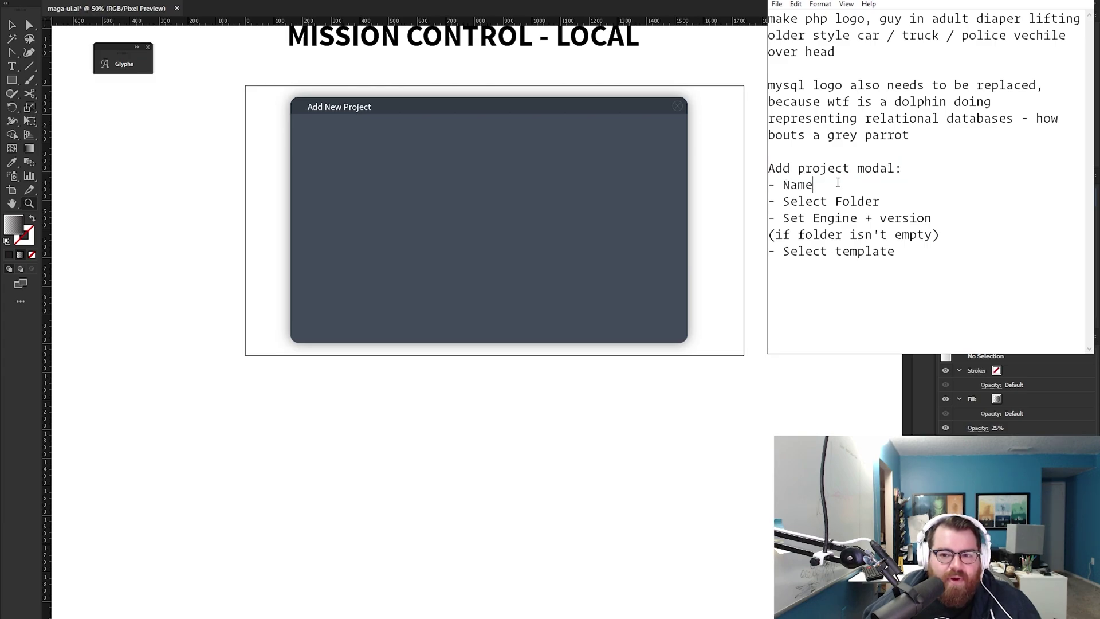
{"action": "left_click_drag", "start_coordinate": [784, 201], "coordinate": [882, 202]}
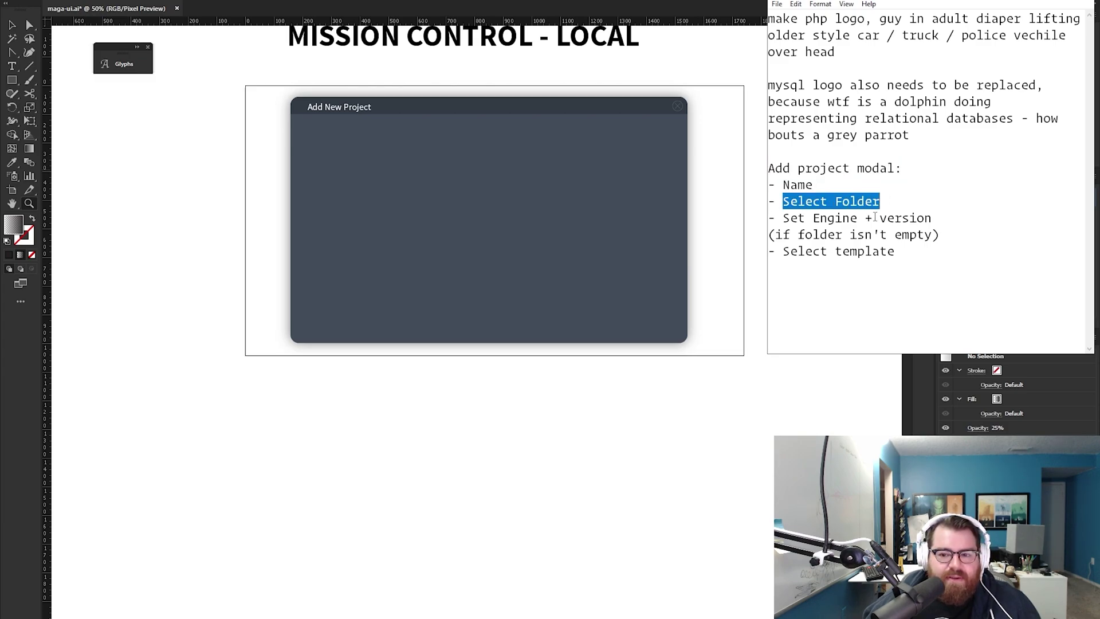
{"action": "left_click", "coordinate": [783, 219]}
{"action": "left_click_drag", "start_coordinate": [783, 218], "coordinate": [961, 213]}
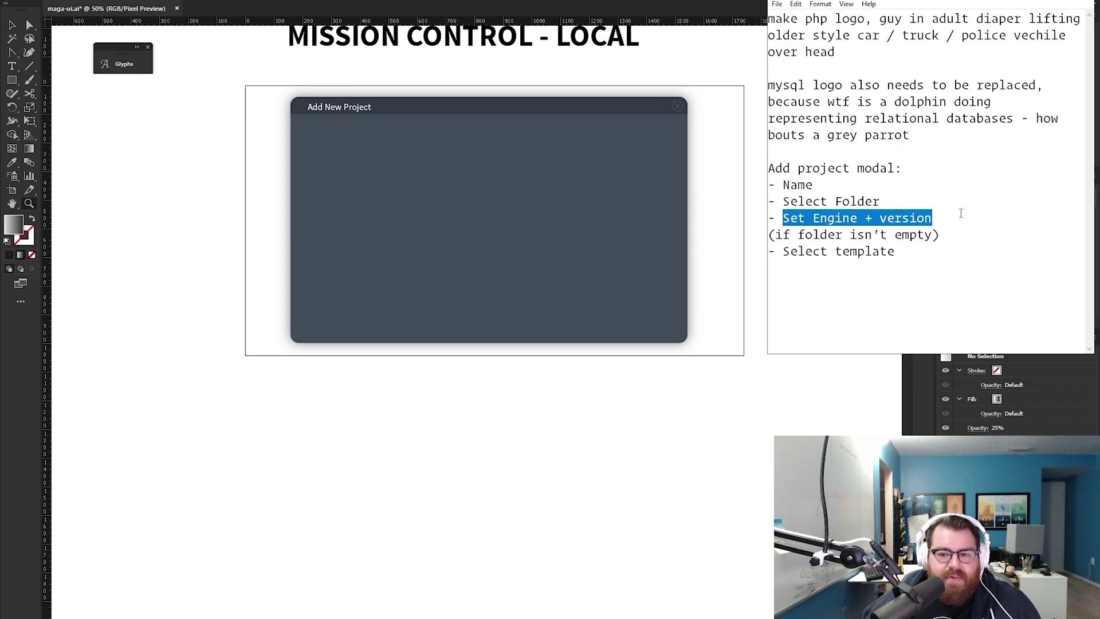
{"action": "left_click", "coordinate": [919, 218]}
{"action": "left_click_drag", "start_coordinate": [783, 250], "coordinate": [957, 246]}
{"action": "left_click", "coordinate": [875, 202]}
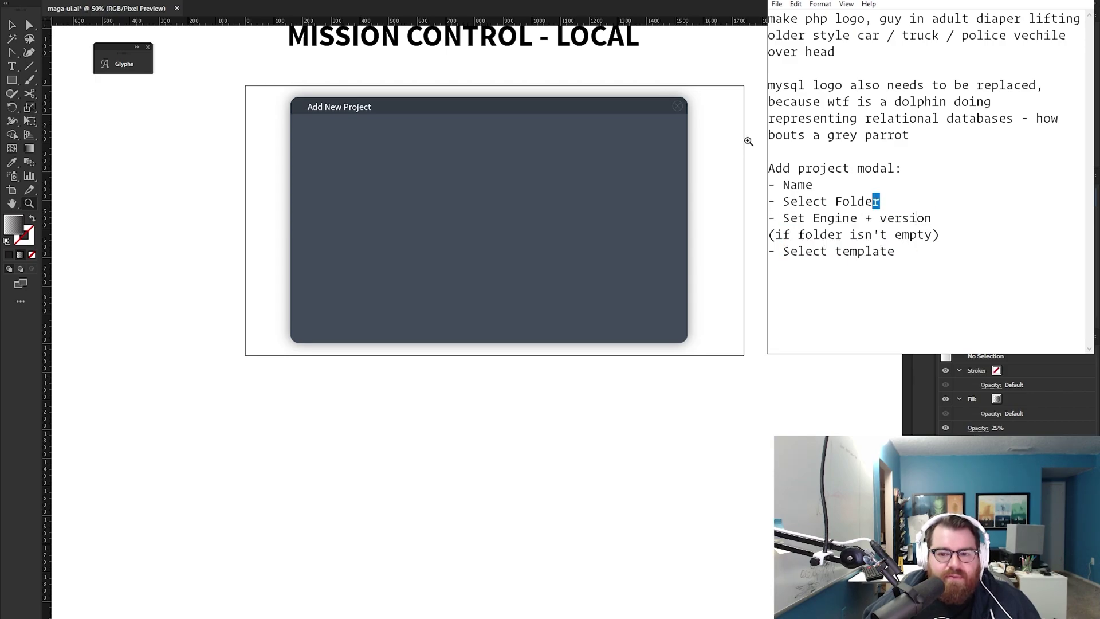
{"action": "left_click", "coordinate": [855, 217]}
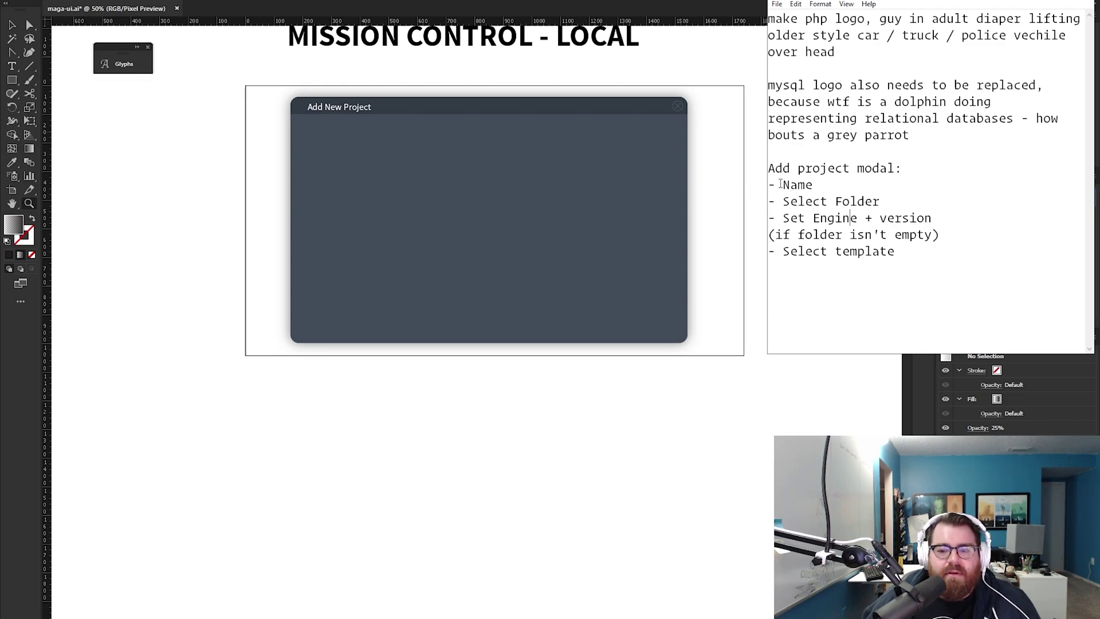
Step: Narrow the modal by selecting the points along its left edge together with the title and nudging them inward repeatedly
{"action": "left_click_drag", "start_coordinate": [236, 122], "coordinate": [418, 406]}
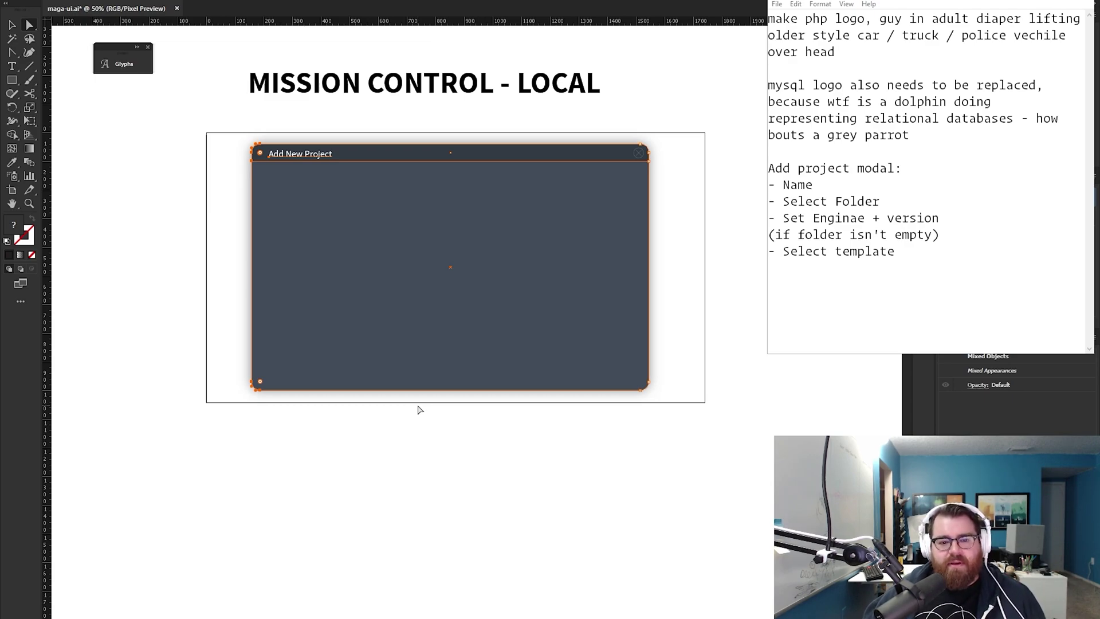
{"action": "key", "text": "shift+Right"}
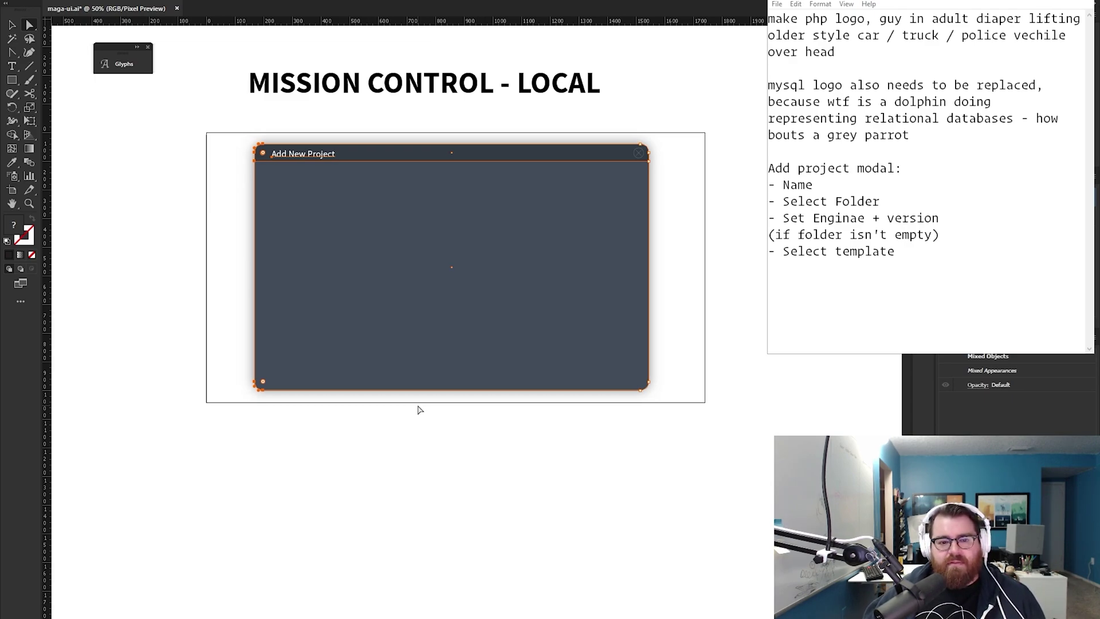
{"action": "key", "text": "shift+Right"}
{"action": "key", "text": "shift+Right"}
{"action": "key", "text": "shift+Right"}
{"action": "key", "text": "shift+Right"}
{"action": "key", "text": "shift+Right"}
{"action": "key", "text": "shift+Right"}
{"action": "key", "text": "shift+Right"}
{"action": "key", "text": "shift+Right"}
{"action": "key", "text": "shift+Right"}
{"action": "key", "text": "shift+Right"}
{"action": "key", "text": "shift+Right"}
{"action": "key", "text": "shift+Right"}
{"action": "key", "text": "shift+Right"}
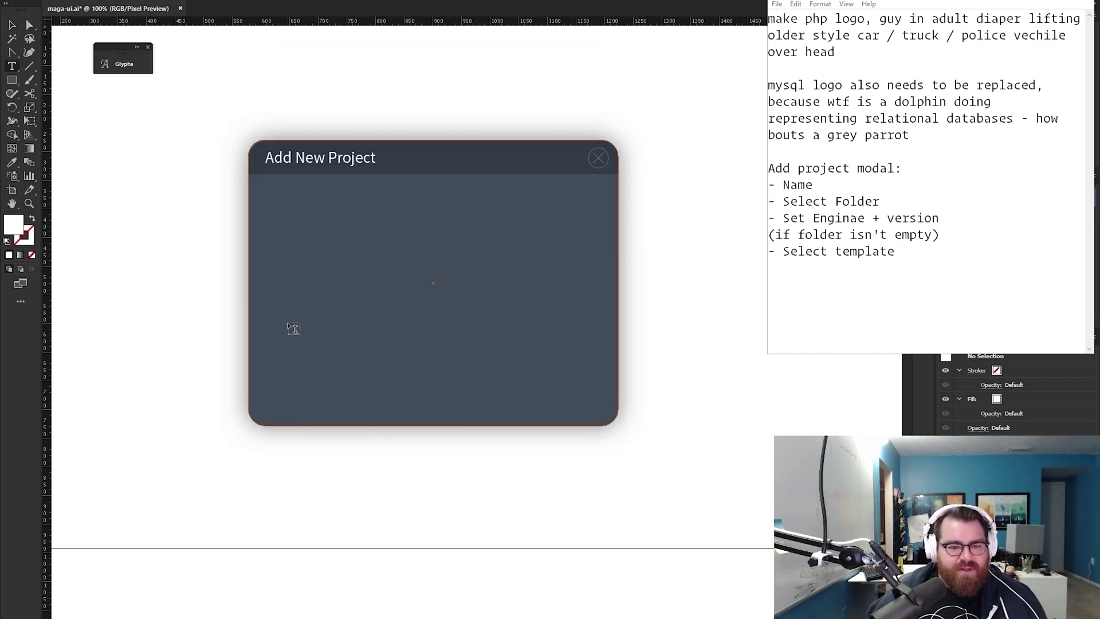
Step: Add an area text block with placeholder text across the modal's lower part and open its paragraph settings
{"action": "left_click_drag", "start_coordinate": [282, 320], "coordinate": [594, 398]}
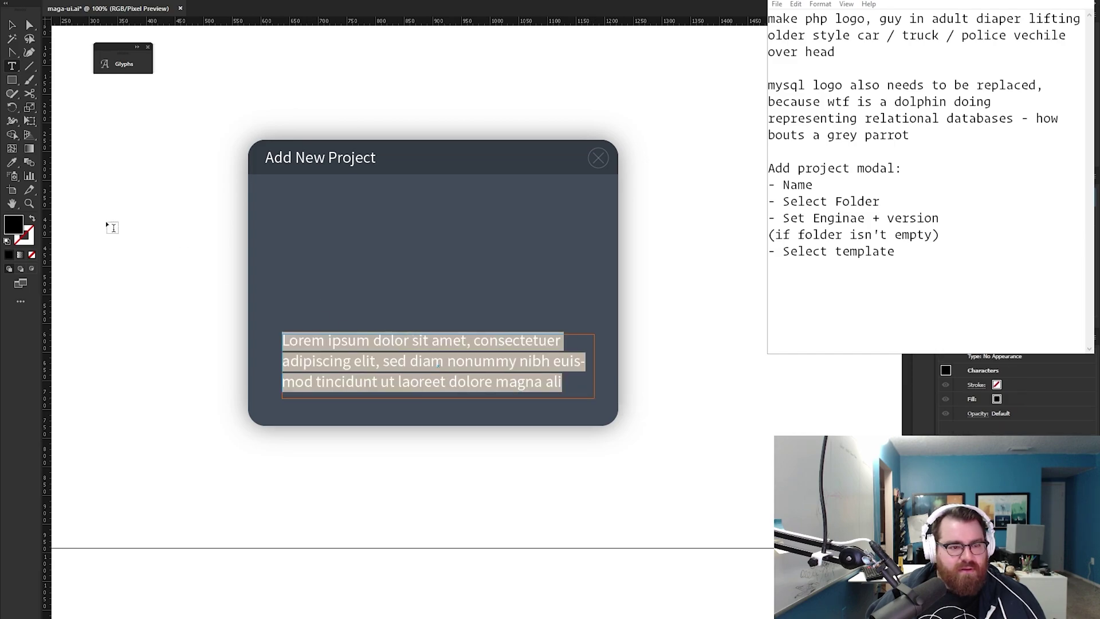
{"action": "key", "text": "Escape"}
{"action": "left_click", "coordinate": [580, 1]}
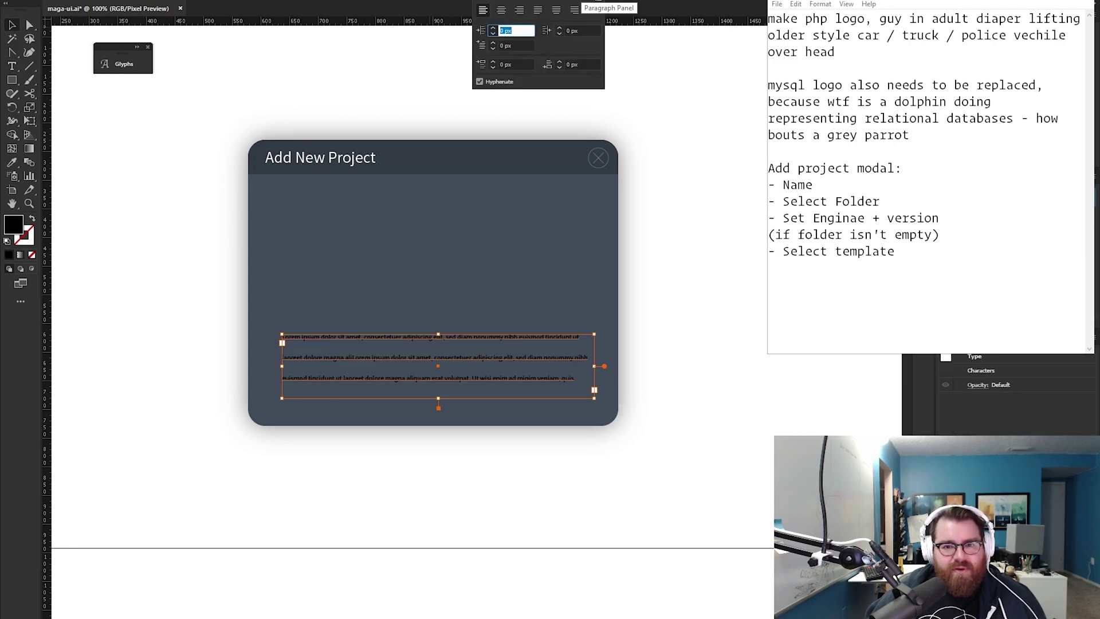
{"action": "left_click", "coordinate": [658, 262]}
{"action": "left_click_drag", "start_coordinate": [658, 262], "coordinate": [359, 277]}
{"action": "left_click", "coordinate": [238, 363]}
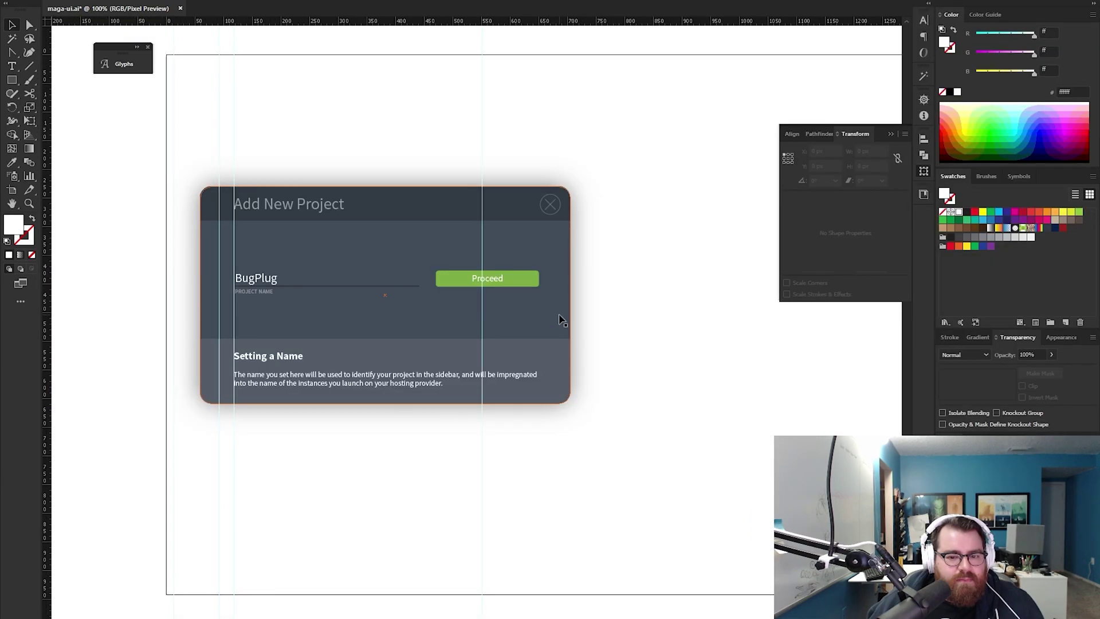
Step: Add a row of four 18 × 18 px white outlined squares beside the modal title, dimming the last three to 20% opacity
{"action": "key", "text": "ctrl+plus"}
{"action": "key", "text": "ctrl+plus"}
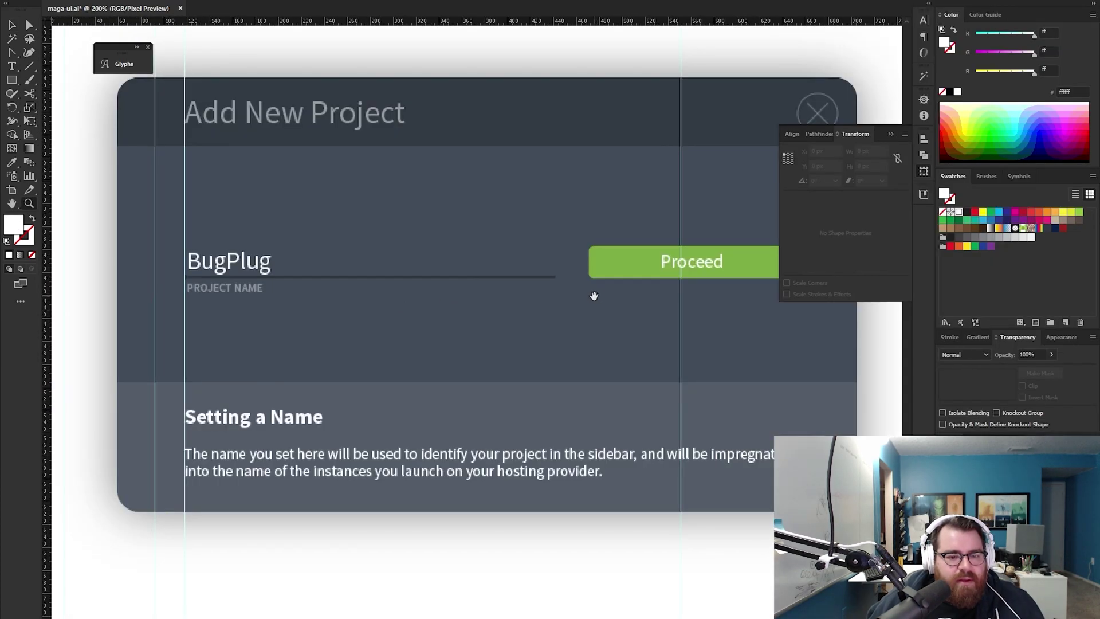
{"action": "left_click_drag", "start_coordinate": [594, 296], "coordinate": [559, 373]}
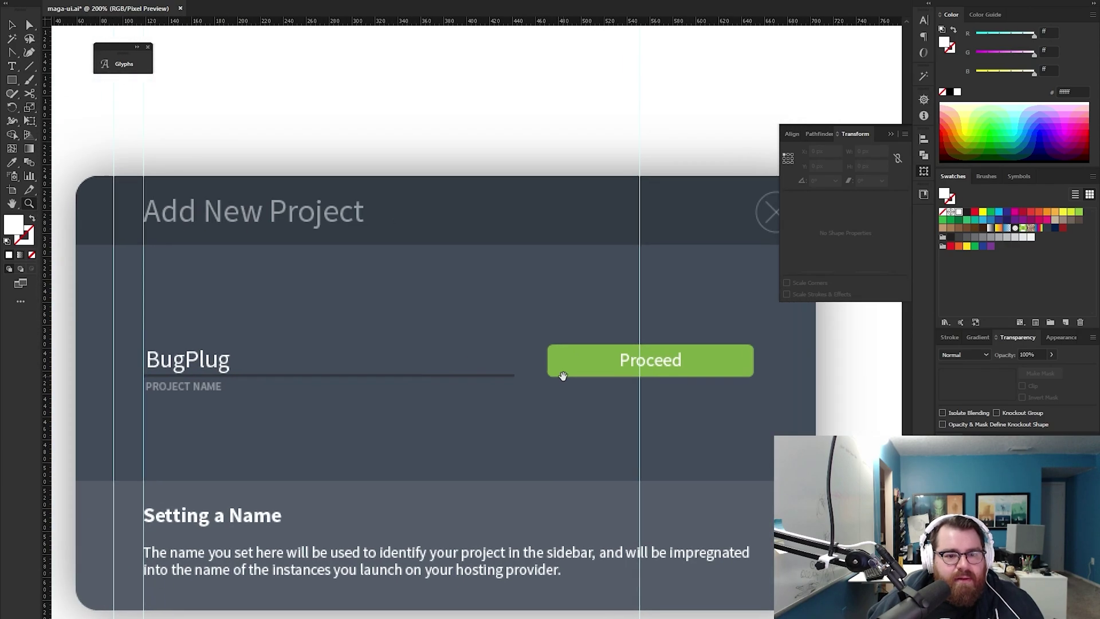
{"action": "left_click", "coordinate": [448, 229]}
{"action": "left_click_drag", "start_coordinate": [535, 302], "coordinate": [437, 297]}
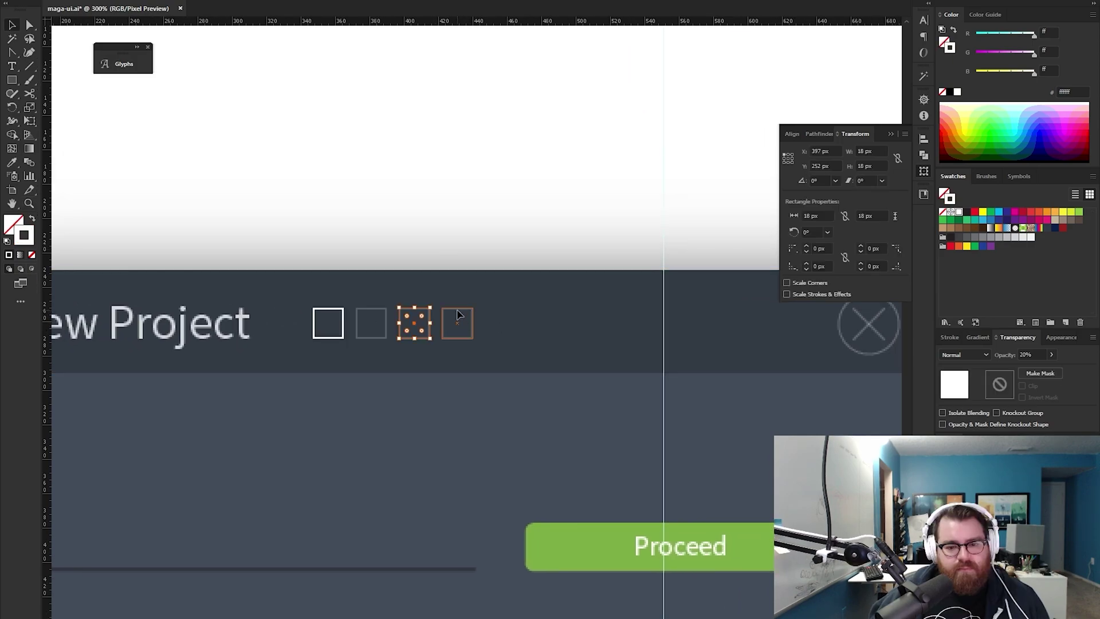
Step: Give the fourth step indicator square a dashed outline
{"action": "left_click", "coordinate": [459, 318]}
{"action": "left_click", "coordinate": [956, 339]}
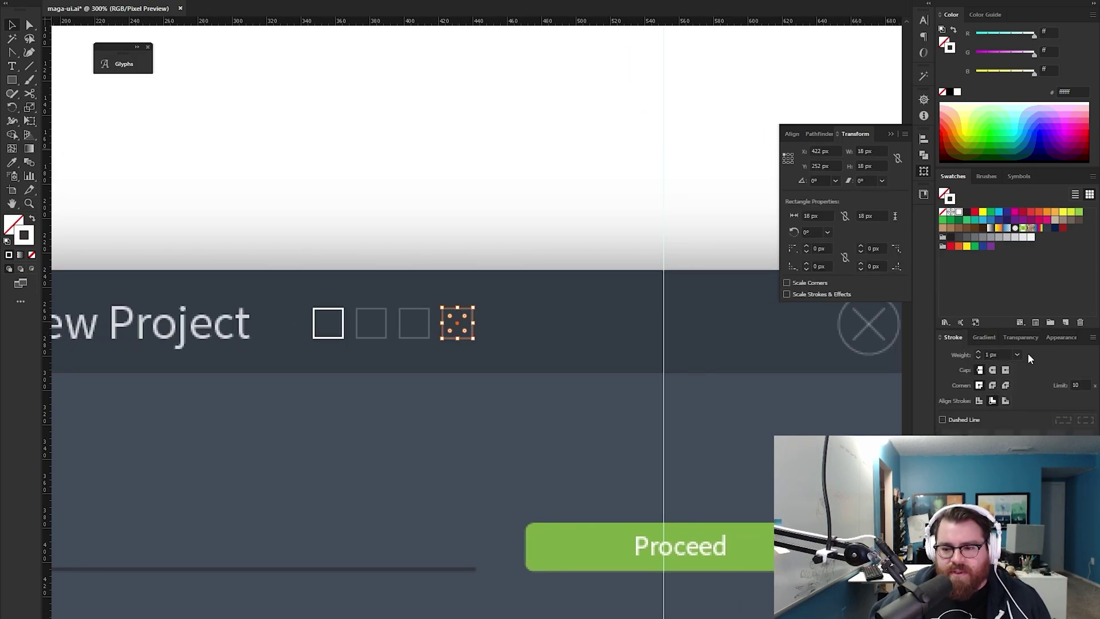
{"action": "left_click", "coordinate": [944, 422]}
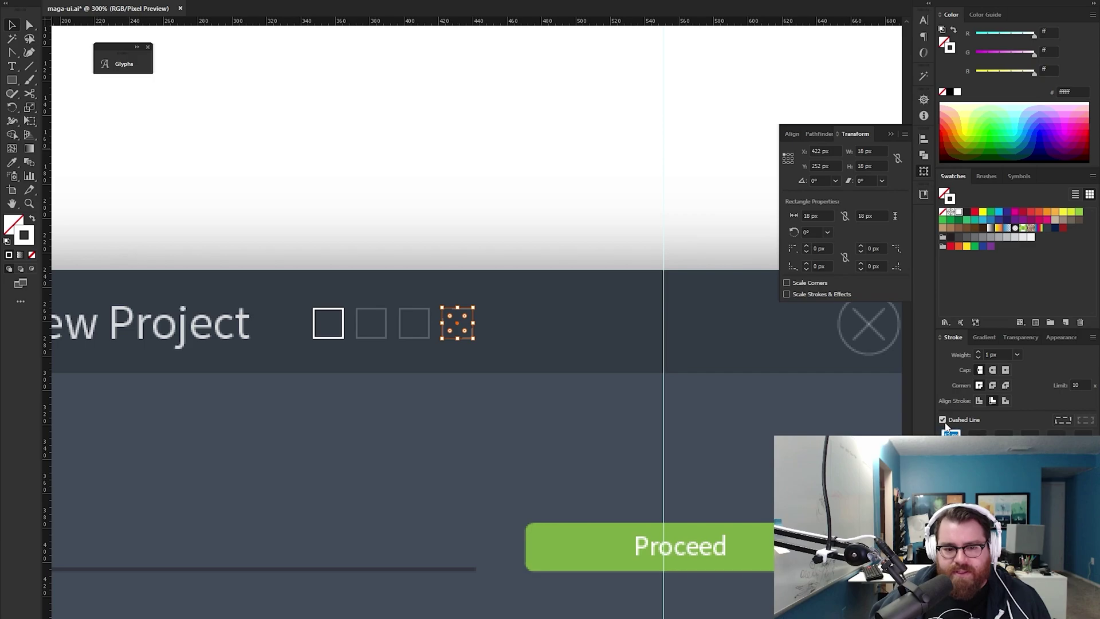
{"action": "left_click", "coordinate": [556, 215]}
{"action": "left_click", "coordinate": [466, 317]}
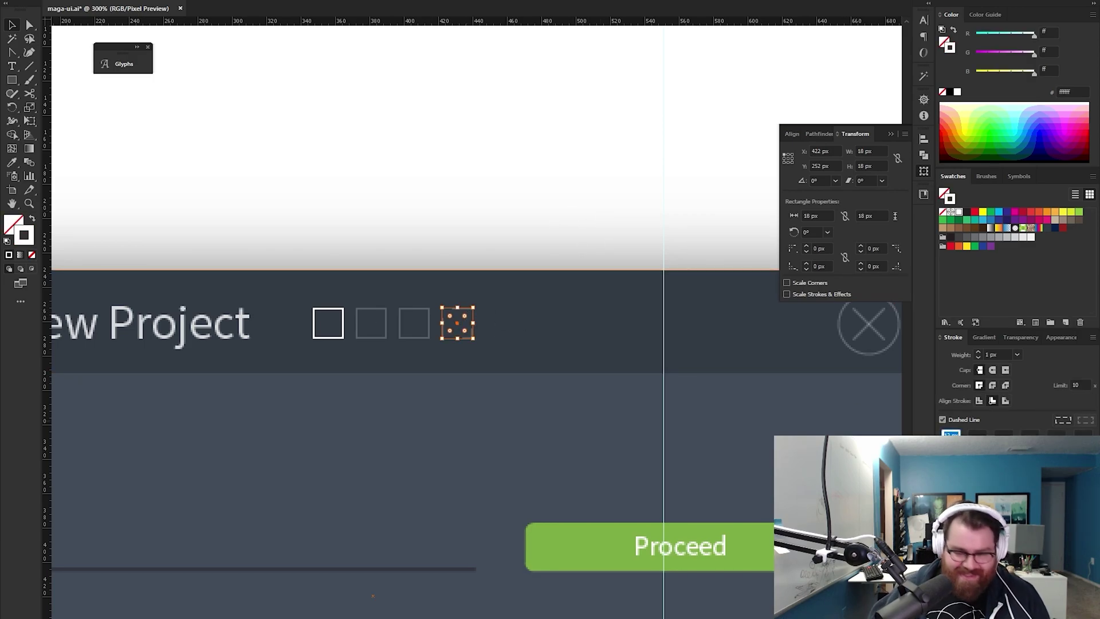
{"action": "key", "text": "Tab"}
Step: Duplicate the whole Add New Project modal to the right of the original
{"action": "key", "text": "ctrl+1"}
{"action": "key", "text": "ctrl+a"}
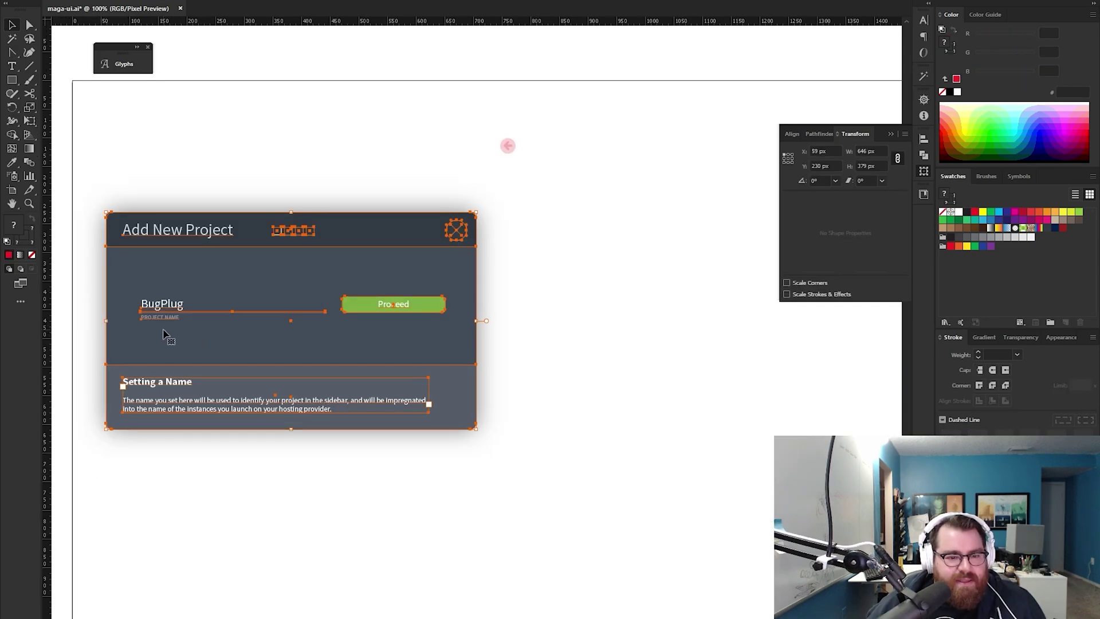
{"action": "left_click_drag", "start_coordinate": [163, 334], "coordinate": [572, 336]}
{"action": "key", "text": "ctrl+shift+a"}
{"action": "left_click_drag", "start_coordinate": [651, 414], "coordinate": [383, 436]}
Step: Adapt the copied modal to the folder item in the notes, with help heading "Selecting a Folder" and field label "SET PROJECT PATH"
{"action": "key", "text": "alt+Tab"}
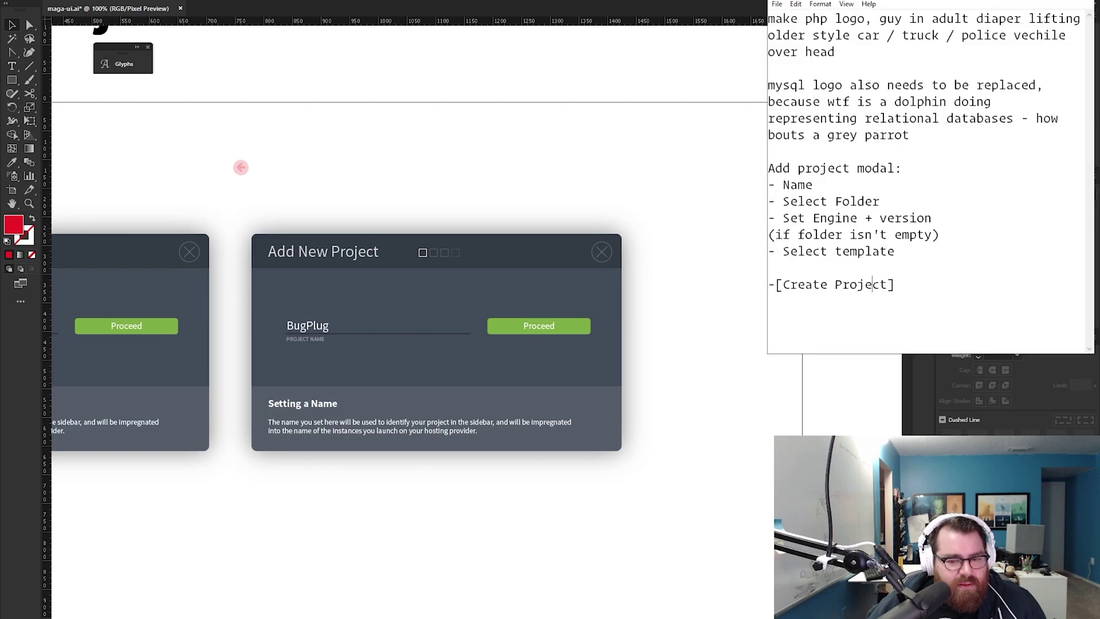
{"action": "key", "text": "alt+Tab"}
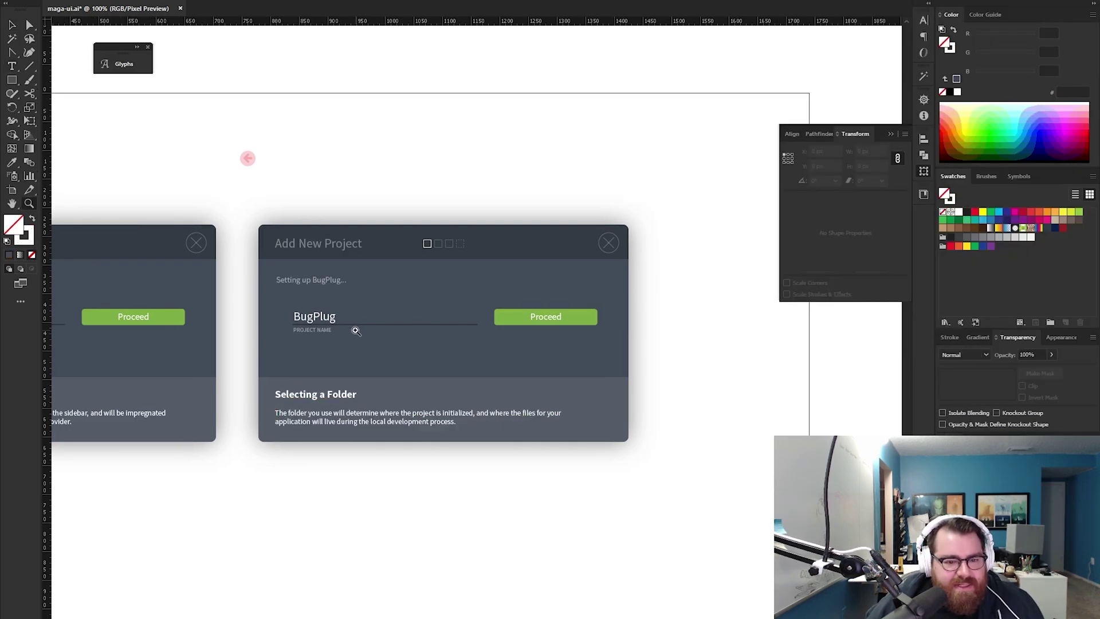
{"action": "left_click", "coordinate": [356, 331]}
{"action": "left_click", "coordinate": [467, 317]}
{"action": "key", "text": "t"}
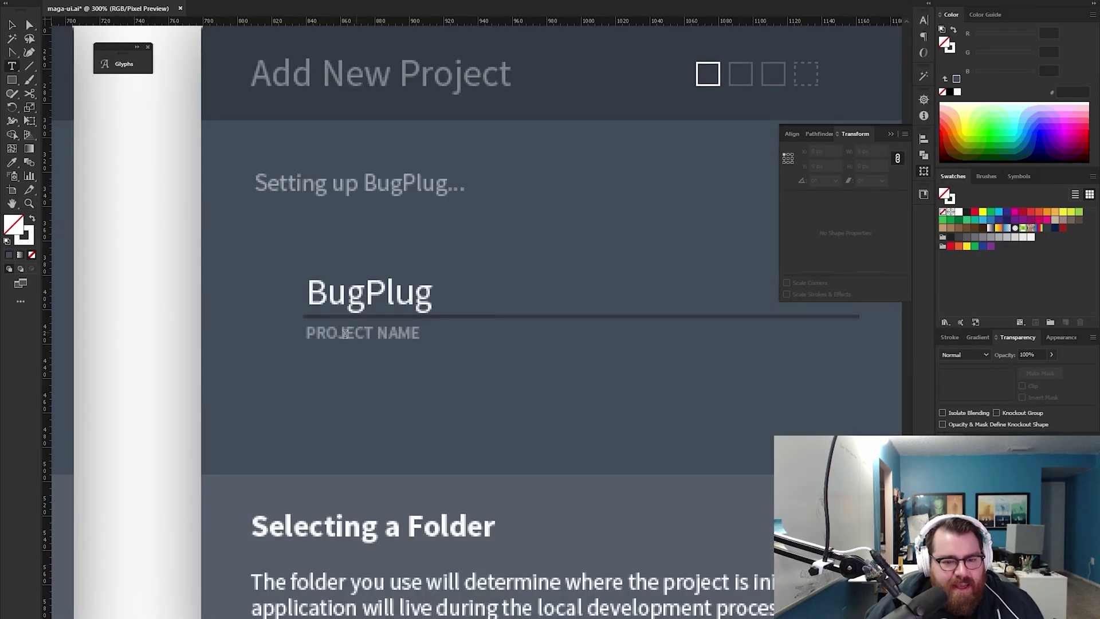
{"action": "triple_click", "coordinate": [340, 335]}
{"action": "type", "text": "SET PROJECT PATH"}
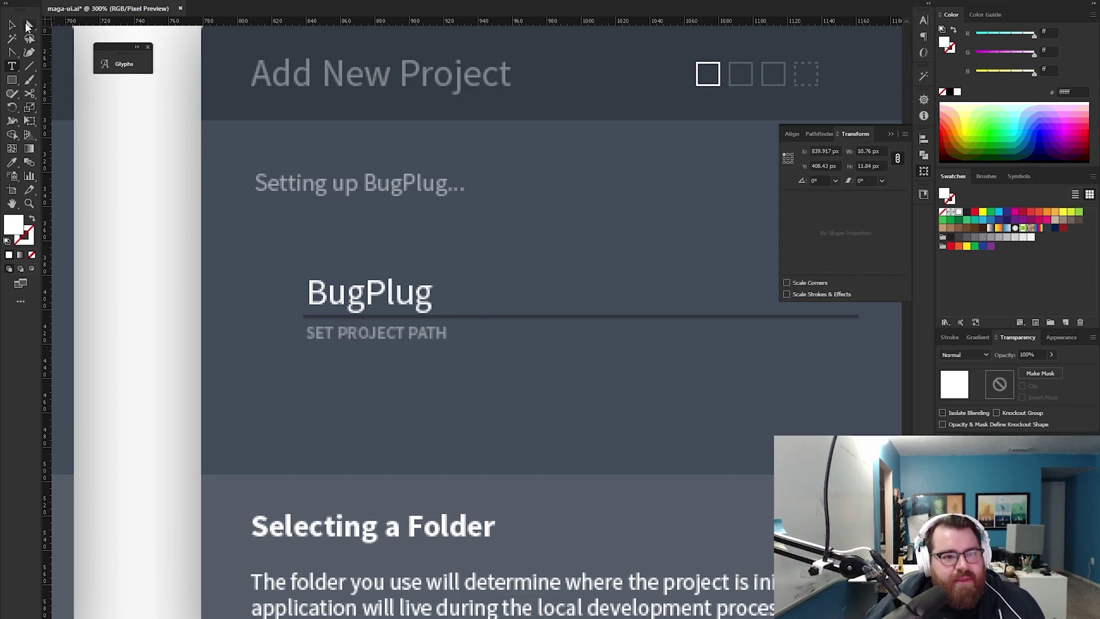
{"action": "key", "text": "Escape"}
Step: Replace the copied modal's BugPlug name and underline with the dark nginx command field reused from another artboard
{"action": "left_click", "coordinate": [409, 292]}
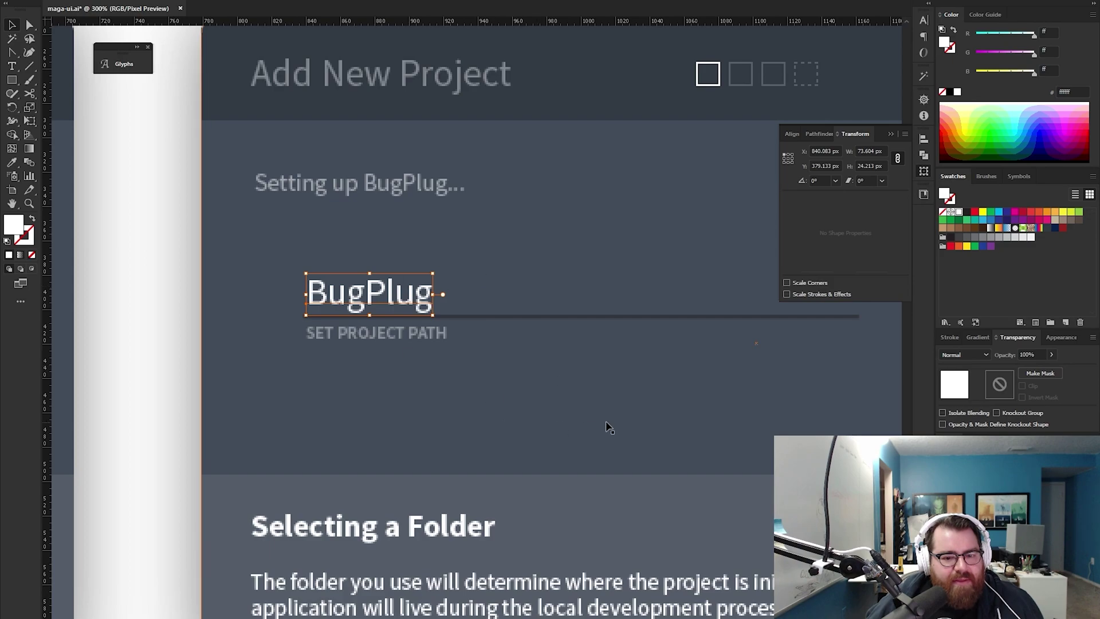
{"action": "left_click", "coordinate": [477, 317]}
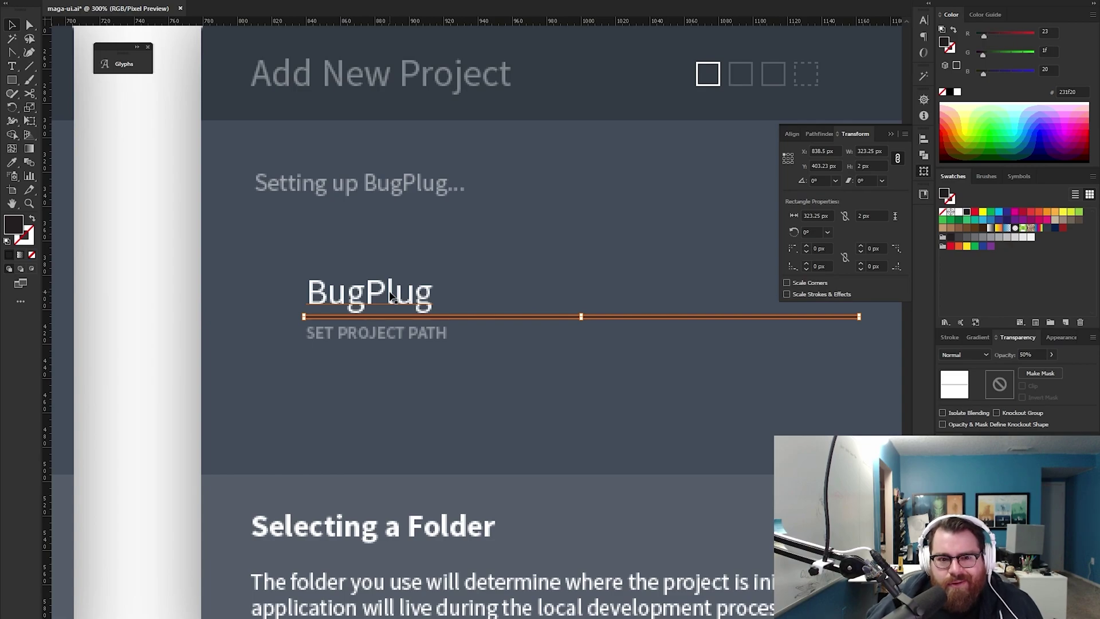
{"action": "key", "text": "z"}
{"action": "left_click", "coordinate": [500, 261], "text": "alt"}
{"action": "left_click", "coordinate": [499, 262], "text": "alt"}
{"action": "left_click", "coordinate": [500, 262], "text": "alt"}
{"action": "left_click", "coordinate": [500, 263], "text": "alt"}
{"action": "left_click", "coordinate": [500, 262], "text": "alt"}
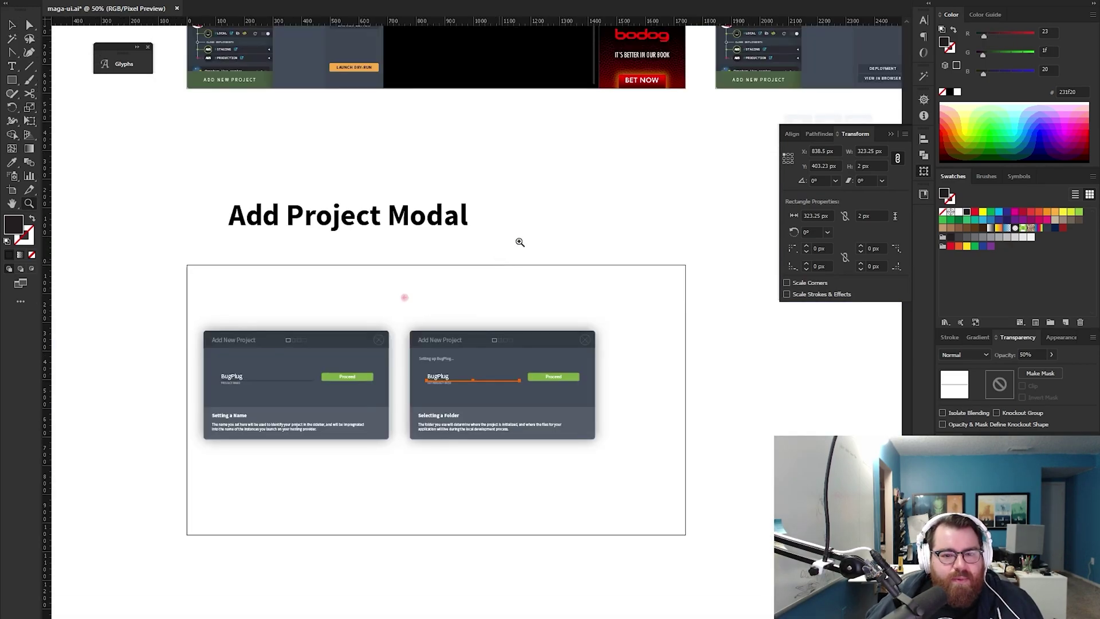
{"action": "left_click_drag", "start_coordinate": [653, 83], "coordinate": [509, 334]}
{"action": "left_click_drag", "start_coordinate": [640, 233], "coordinate": [398, 335]}
{"action": "left_click_drag", "start_coordinate": [530, 214], "coordinate": [500, 372]}
{"action": "scroll", "coordinate": [500, 372], "scroll_direction": "up", "scroll_amount": 5}
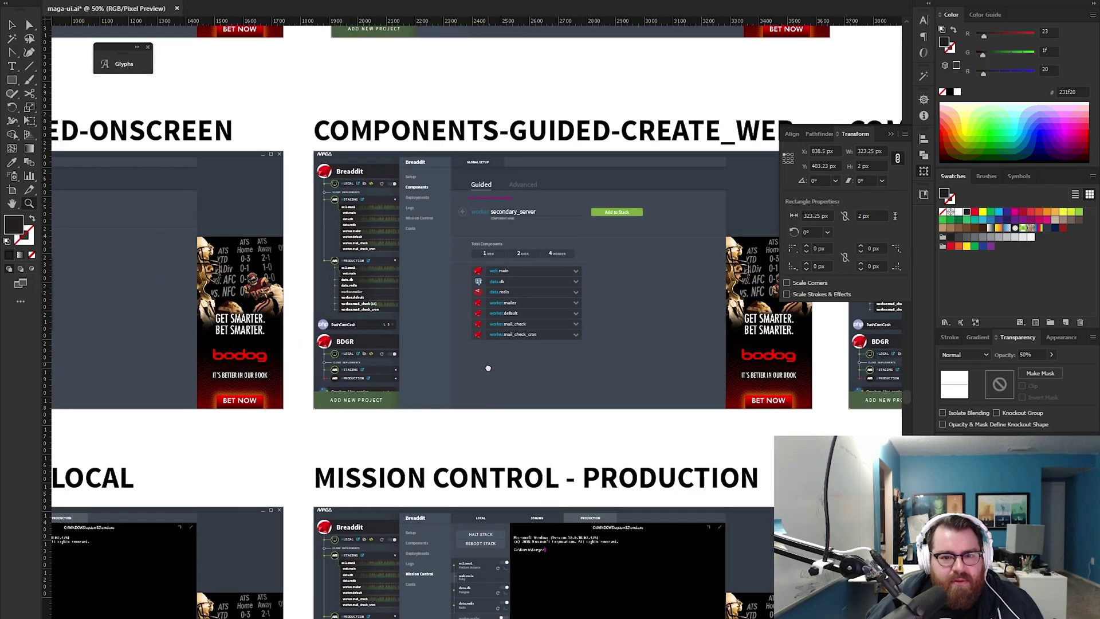
{"action": "scroll", "coordinate": [500, 372], "scroll_direction": "left", "scroll_amount": 5}
{"action": "scroll", "coordinate": [500, 372], "scroll_direction": "right", "scroll_amount": 3}
{"action": "left_click_drag", "start_coordinate": [236, 380], "coordinate": [101, 381]}
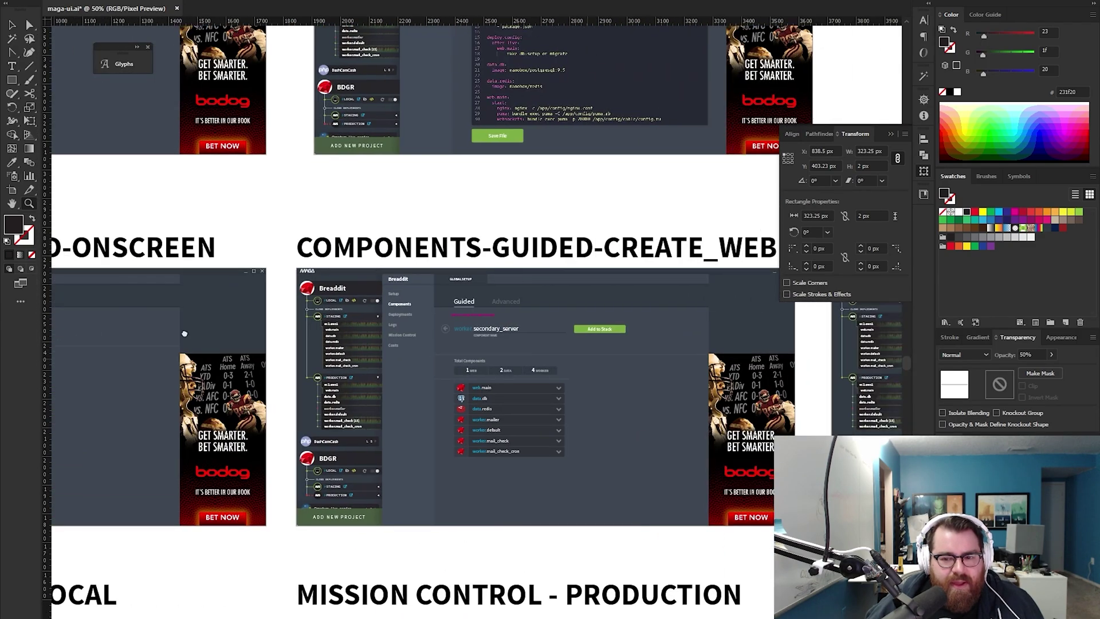
{"action": "left_click_drag", "start_coordinate": [610, 327], "coordinate": [229, 302]}
{"action": "left_click_drag", "start_coordinate": [548, 321], "coordinate": [382, 306]}
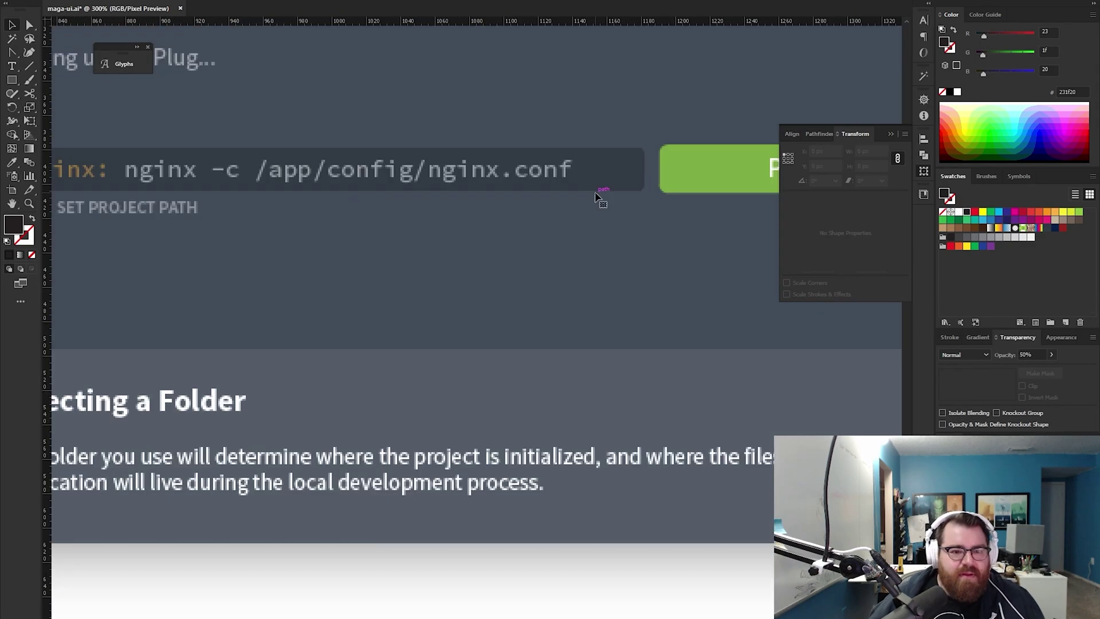
{"action": "left_click_drag", "start_coordinate": [408, 229], "coordinate": [518, 255]}
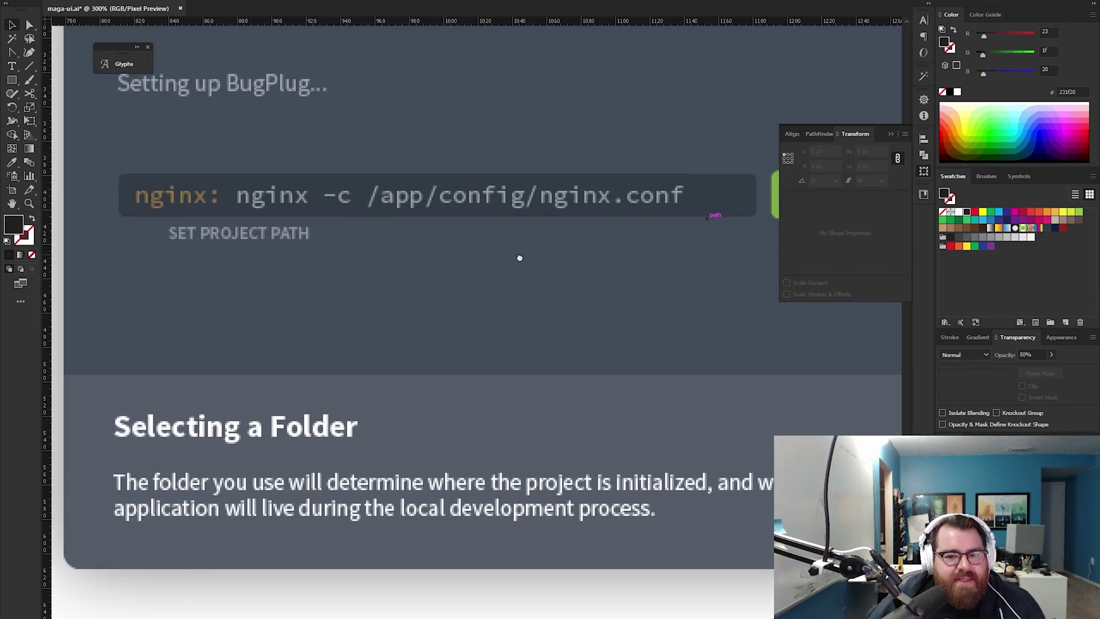
{"action": "left_click_drag", "start_coordinate": [415, 277], "coordinate": [504, 284]}
Step: Switch to File Explorer to look up a project folder path for the modal's path field
{"action": "key", "text": "z"}
{"action": "left_click", "coordinate": [503, 283], "text": "alt"}
{"action": "left_click", "coordinate": [503, 283], "text": "alt"}
{"action": "left_click", "coordinate": [503, 283], "text": "alt"}
{"action": "left_click", "coordinate": [528, 324]}
{"action": "left_click", "coordinate": [527, 323]}
{"action": "mouse_move", "coordinate": [578, 343]}
{"action": "left_mouse_down"}
{"action": "mouse_move", "coordinate": [484, 342]}
{"action": "mouse_move", "coordinate": [575, 340]}
{"action": "left_mouse_up"}
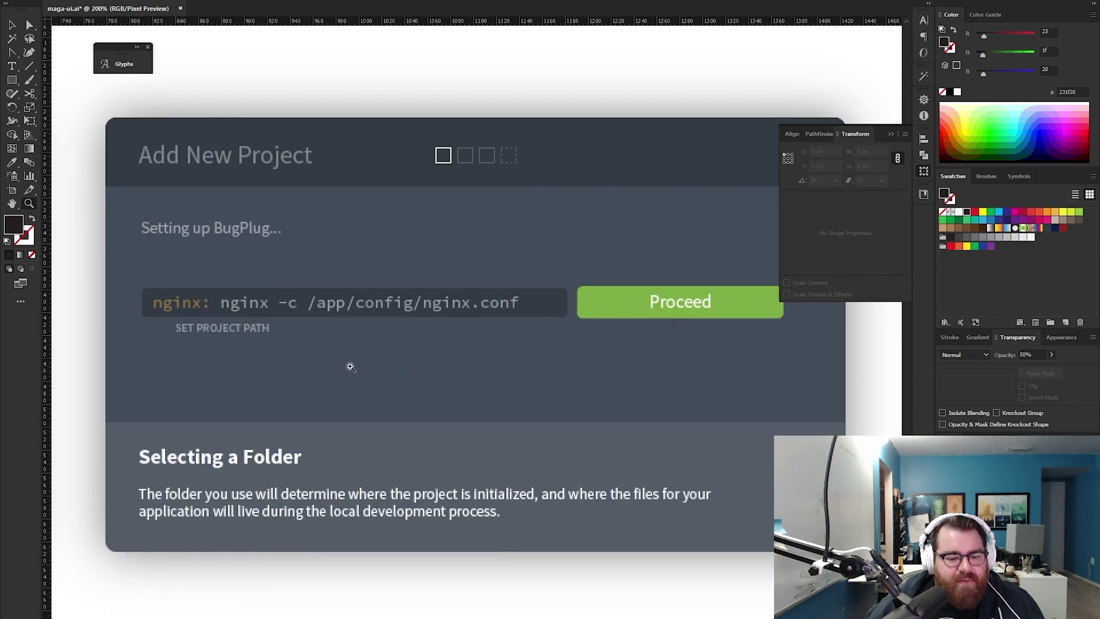
{"action": "key", "text": "super+e"}
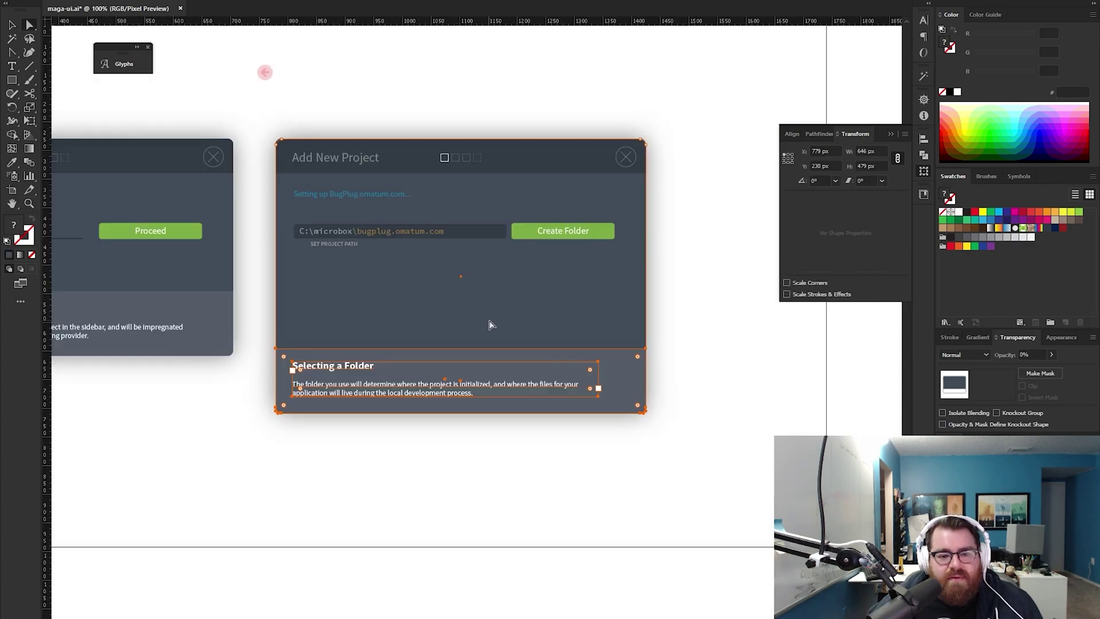
{"action": "key", "text": "v"}
{"action": "left_click_drag", "start_coordinate": [719, 213], "coordinate": [698, 205]}
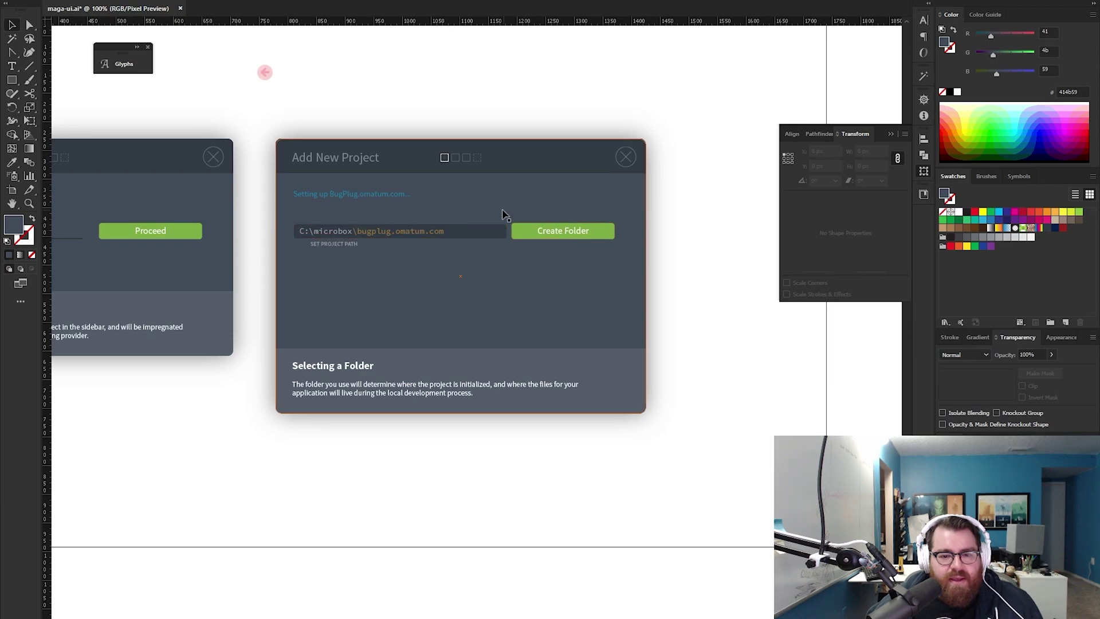
{"action": "left_click", "coordinate": [473, 312]}
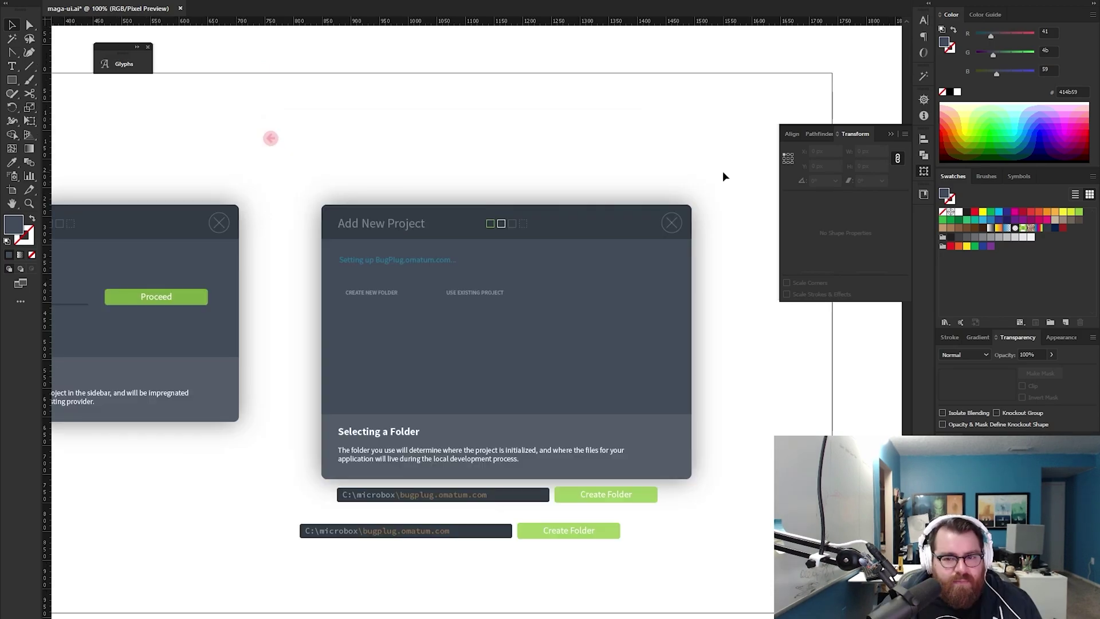
Step: Move the entire second modal straight up to Y 41 px, near the artboard's upper edge
{"action": "left_click_drag", "start_coordinate": [723, 171], "coordinate": [312, 479]}
{"action": "left_click_drag", "start_coordinate": [445, 459], "coordinate": [445, 351]}
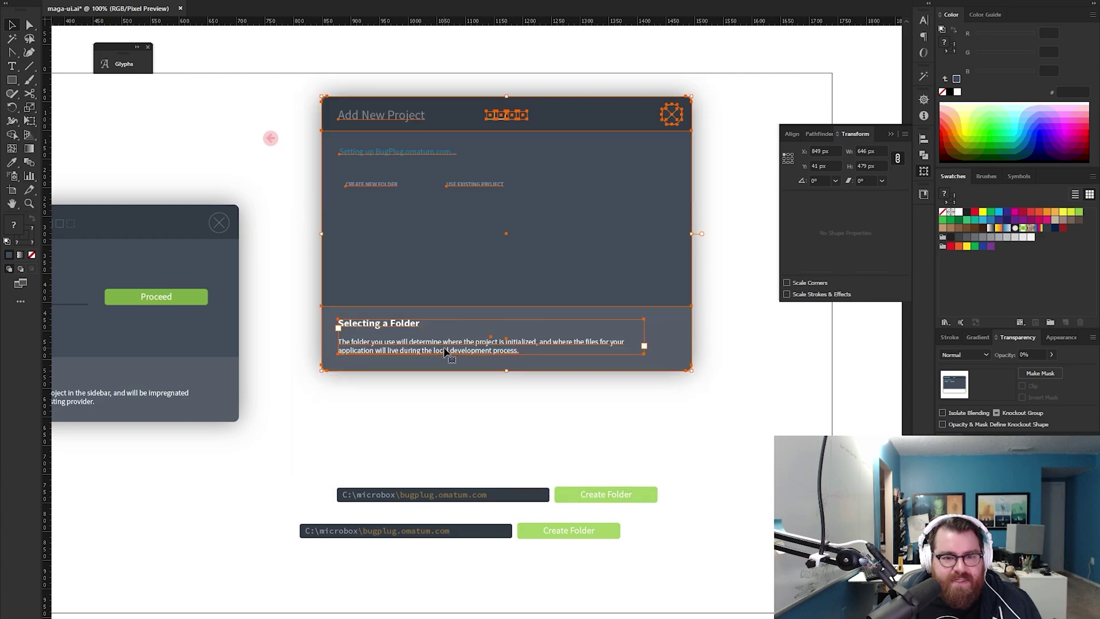
{"action": "left_click", "coordinate": [431, 436]}
Step: Change the second modal's help heading to "Picking a Start Type" and rewrite its text to explain the new-folder and existing-project options
{"action": "key", "text": "z"}
{"action": "left_click", "coordinate": [462, 319]}
{"action": "left_click_drag", "start_coordinate": [507, 281], "coordinate": [423, 404]}
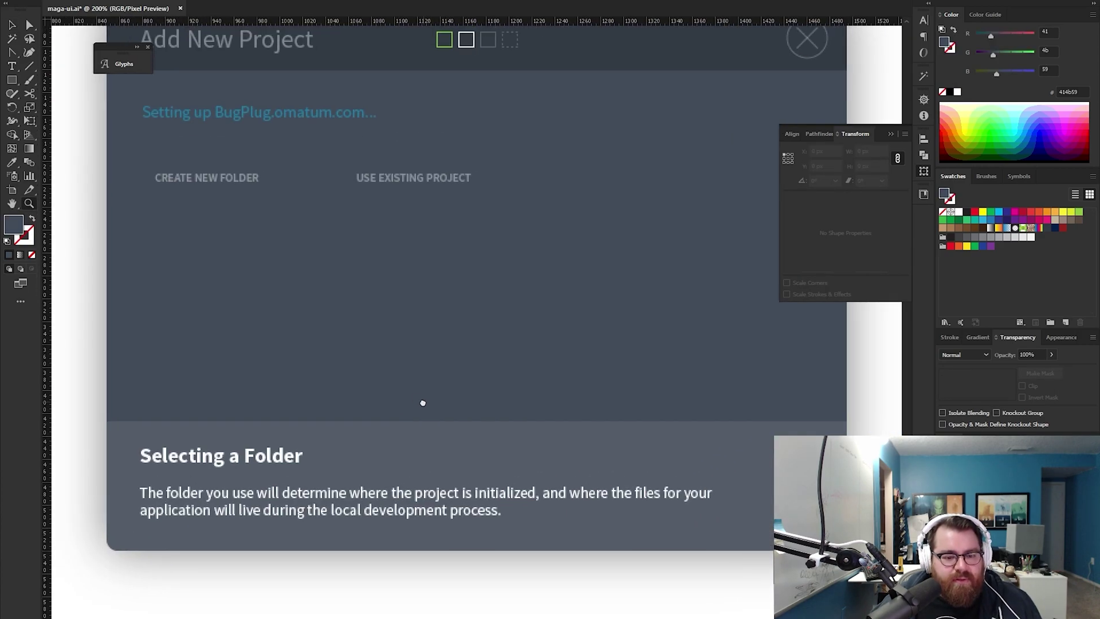
{"action": "key", "text": "t"}
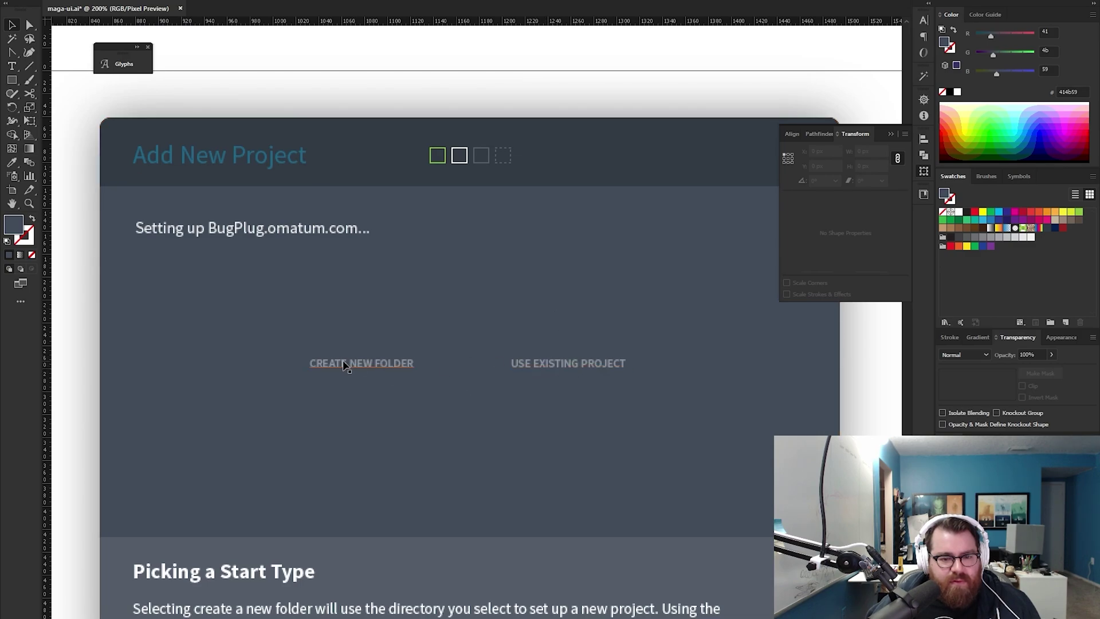
Step: Move the CREATE NEW FOLDER and USE EXISTING PROJECT labels down 10 px and add a 64 × 64 px rounded folder-icon button above each
{"action": "left_click", "coordinate": [338, 363]}
{"action": "left_click", "coordinate": [555, 367], "text": "shift"}
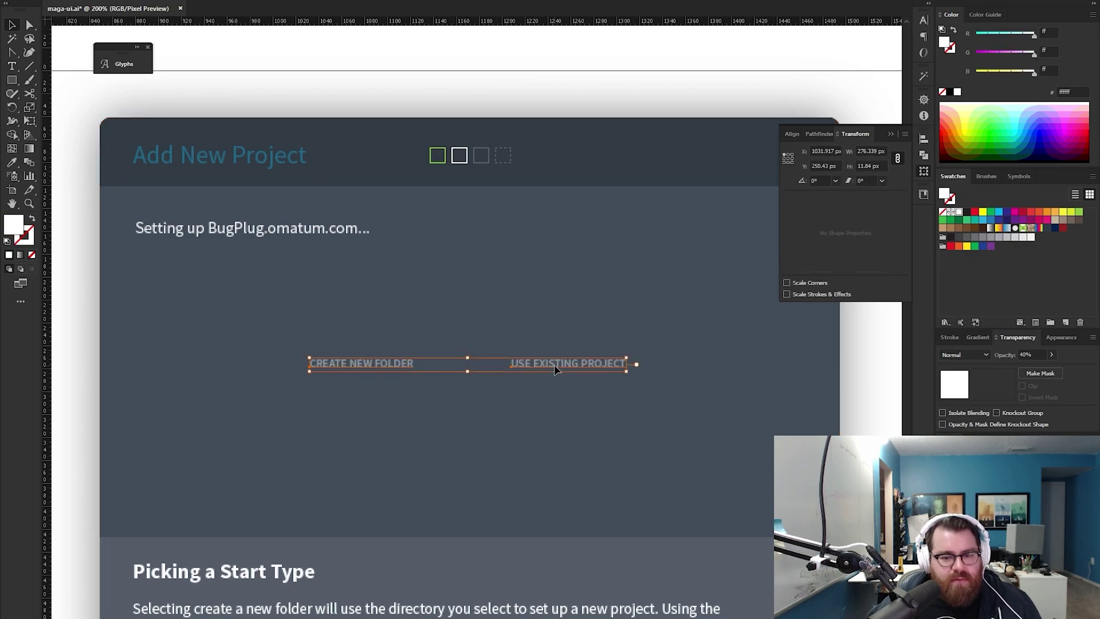
{"action": "key", "text": "shift+Down"}
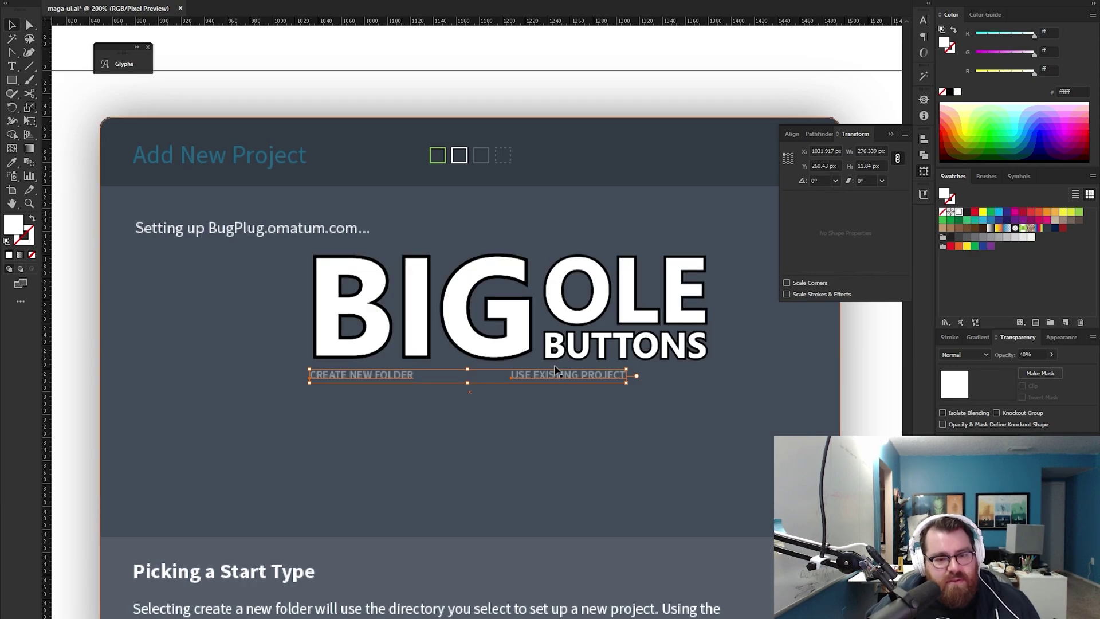
{"action": "key", "text": "m"}
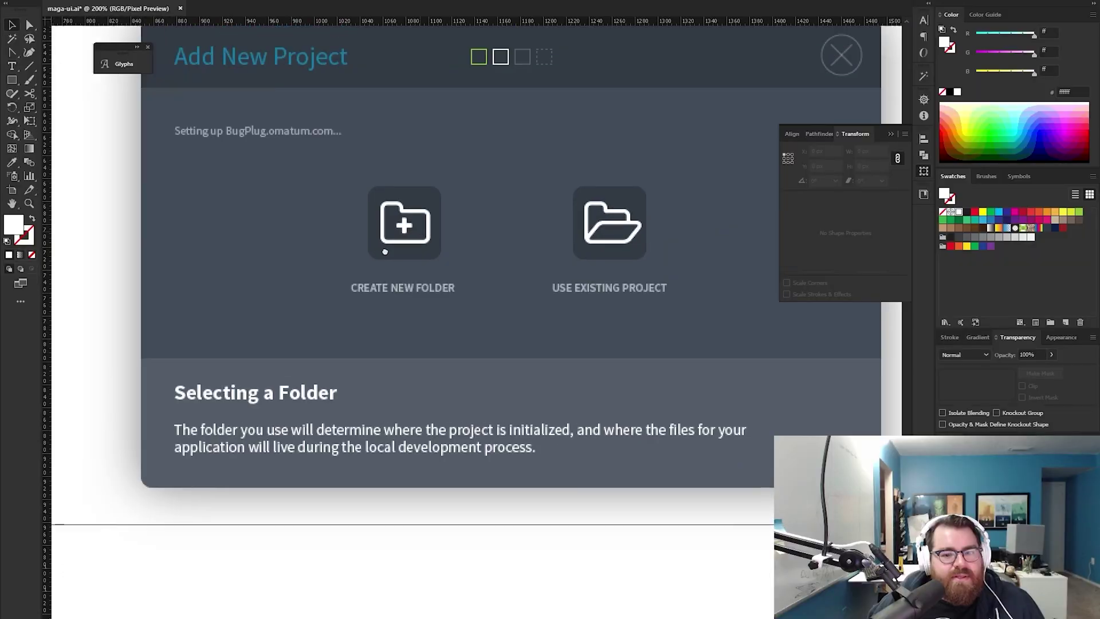
Step: Remove the two folder-icon buttons and their labels from the lower "Selecting a Folder" modal
{"action": "left_click_drag", "start_coordinate": [385, 252], "coordinate": [339, 275]}
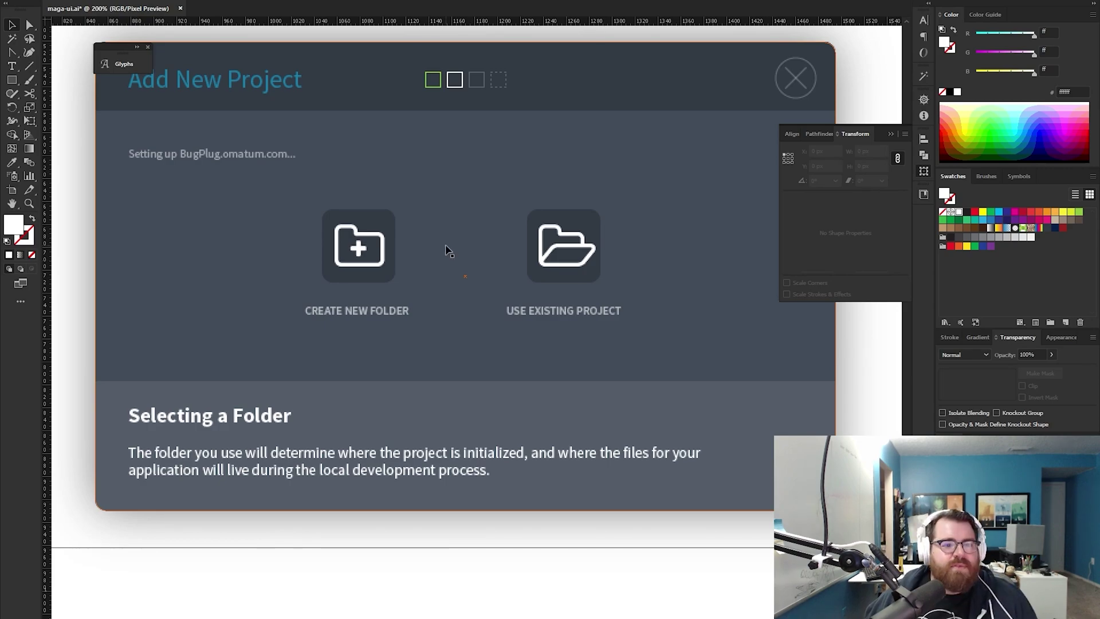
{"action": "key", "text": "z"}
{"action": "left_click", "coordinate": [452, 276], "text": "alt"}
{"action": "left_click", "coordinate": [452, 277], "text": "alt"}
{"action": "left_click", "coordinate": [451, 278], "text": "alt"}
{"action": "left_click_drag", "start_coordinate": [549, 410], "coordinate": [508, 327]}
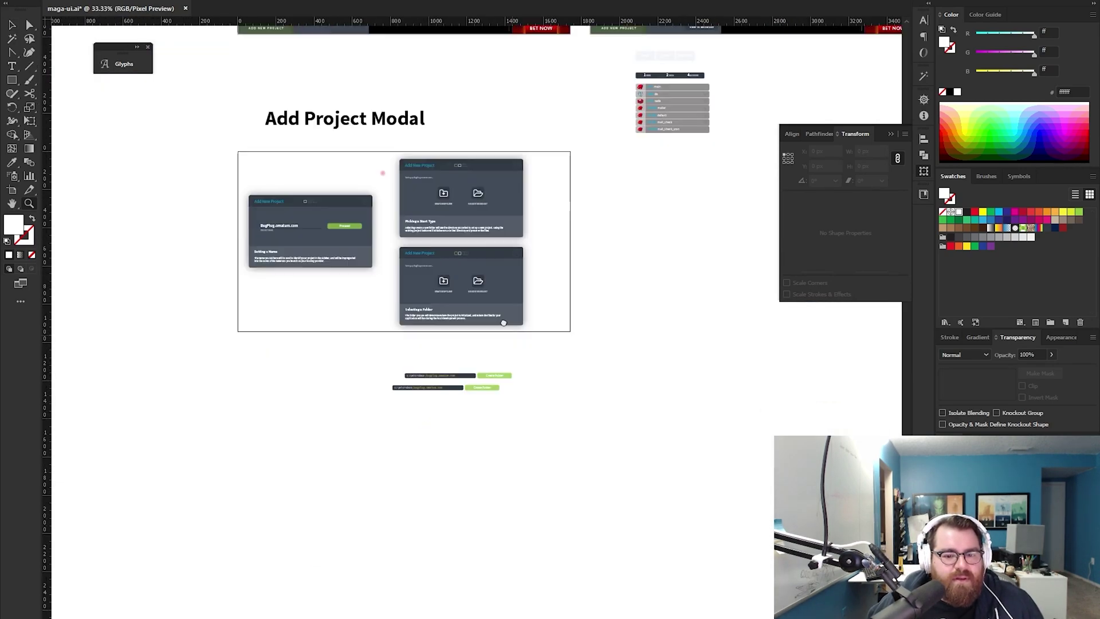
{"action": "left_click", "coordinate": [462, 261]}
{"action": "left_click", "coordinate": [462, 260]}
{"action": "left_click", "coordinate": [462, 261]}
{"action": "left_click_drag", "start_coordinate": [549, 476], "coordinate": [485, 241]}
{"action": "left_click", "coordinate": [454, 316]}
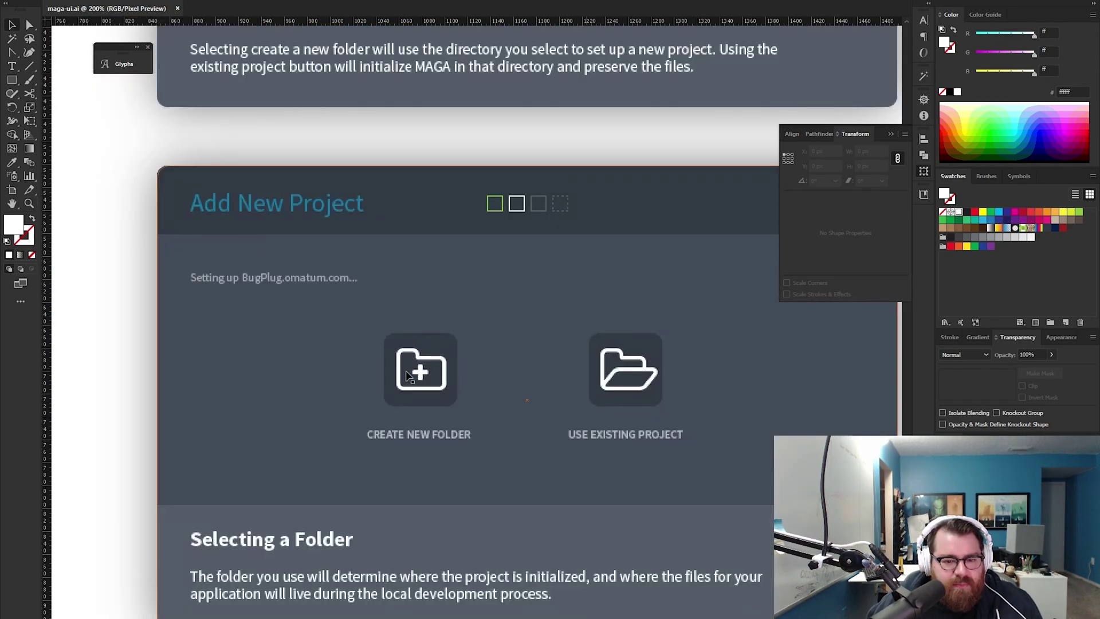
{"action": "key", "text": "v"}
{"action": "left_click", "coordinate": [438, 373]}
{"action": "left_click", "coordinate": [443, 438], "text": "shift"}
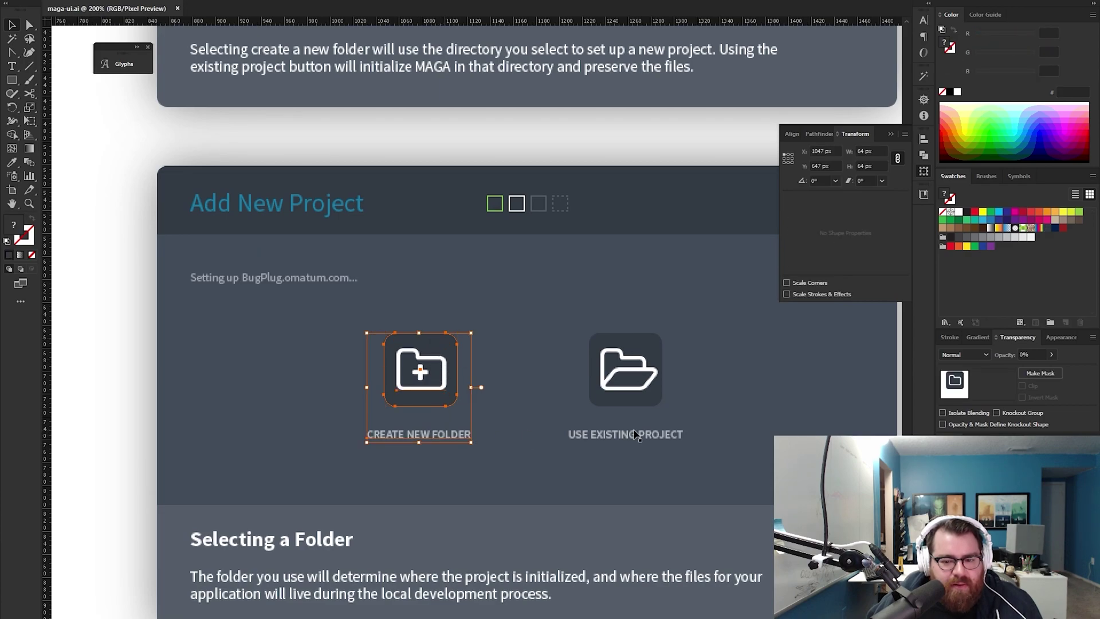
{"action": "left_click", "coordinate": [636, 436], "text": "shift"}
{"action": "left_click", "coordinate": [629, 385], "text": "shift"}
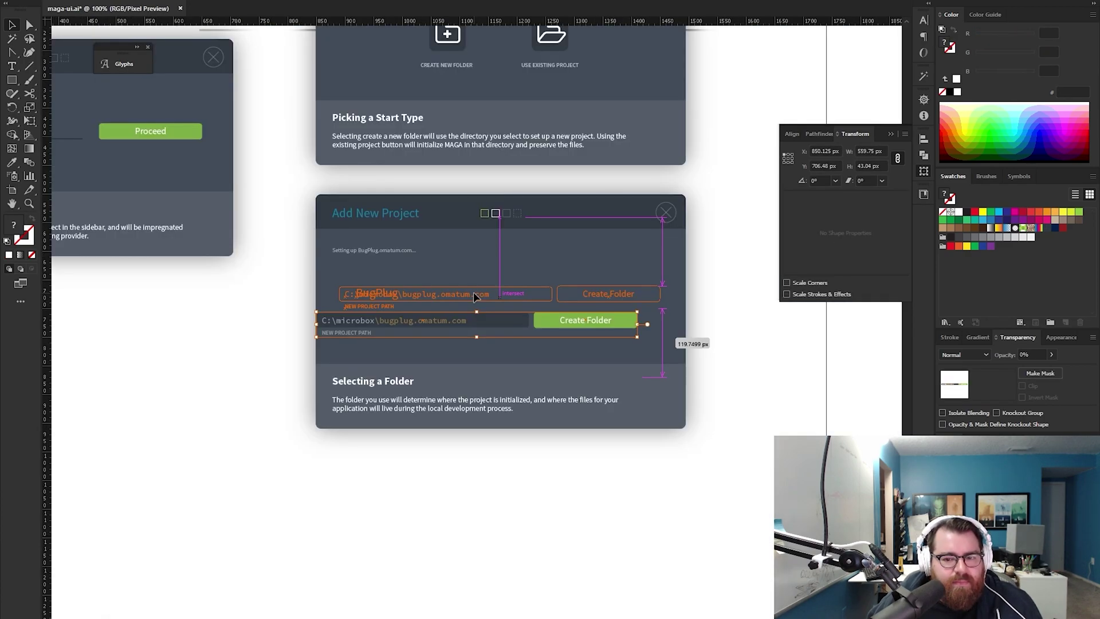
Step: Move the C:\microbox\bugplug.omatum.com path field, its label and the Create Folder button into the middle of the lower modal
{"action": "left_click_drag", "start_coordinate": [474, 296], "coordinate": [474, 296]}
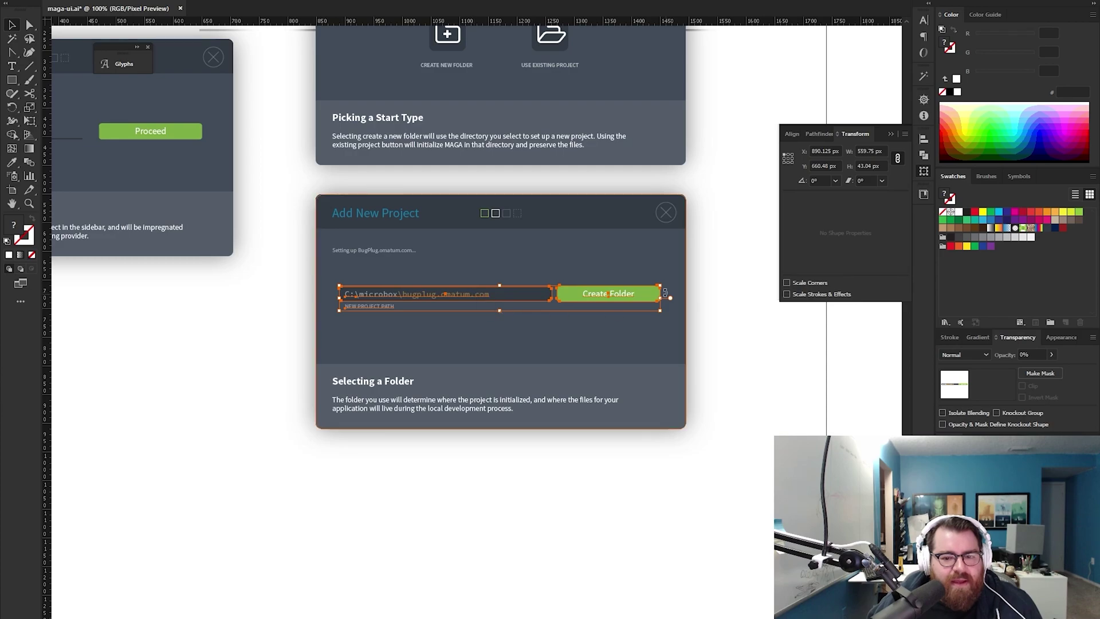
{"action": "key", "text": "z"}
{"action": "double_click", "coordinate": [489, 318]}
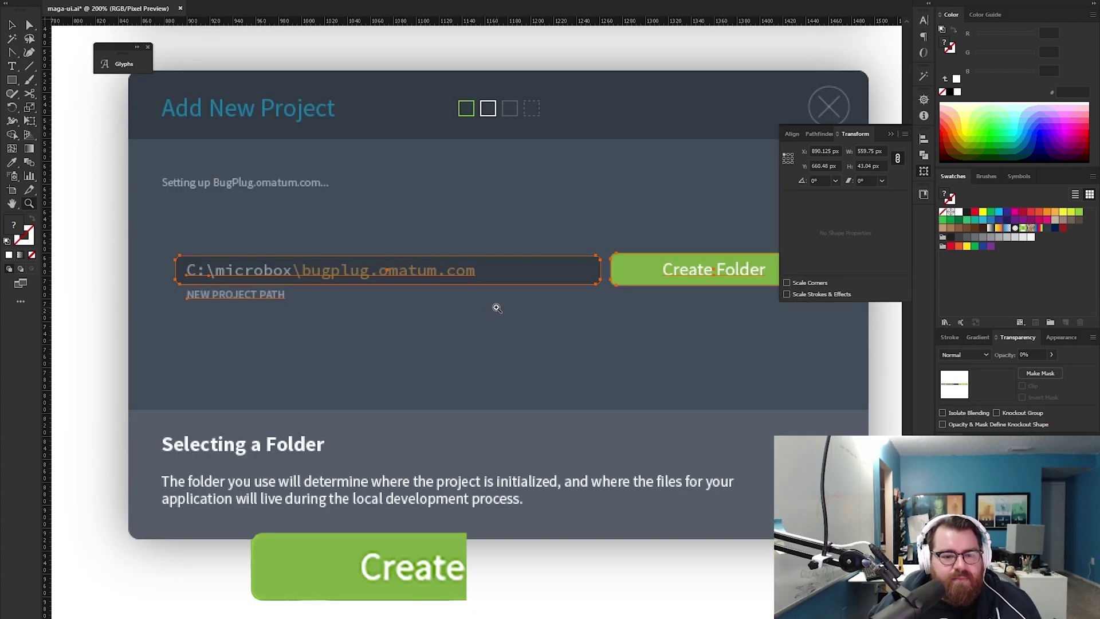
Step: Add a back arrow beside the setup text, relabel the button "Use This Folder" and retitle the help text "What this folder will be used for"
{"action": "left_click_drag", "start_coordinate": [498, 297], "coordinate": [442, 343]}
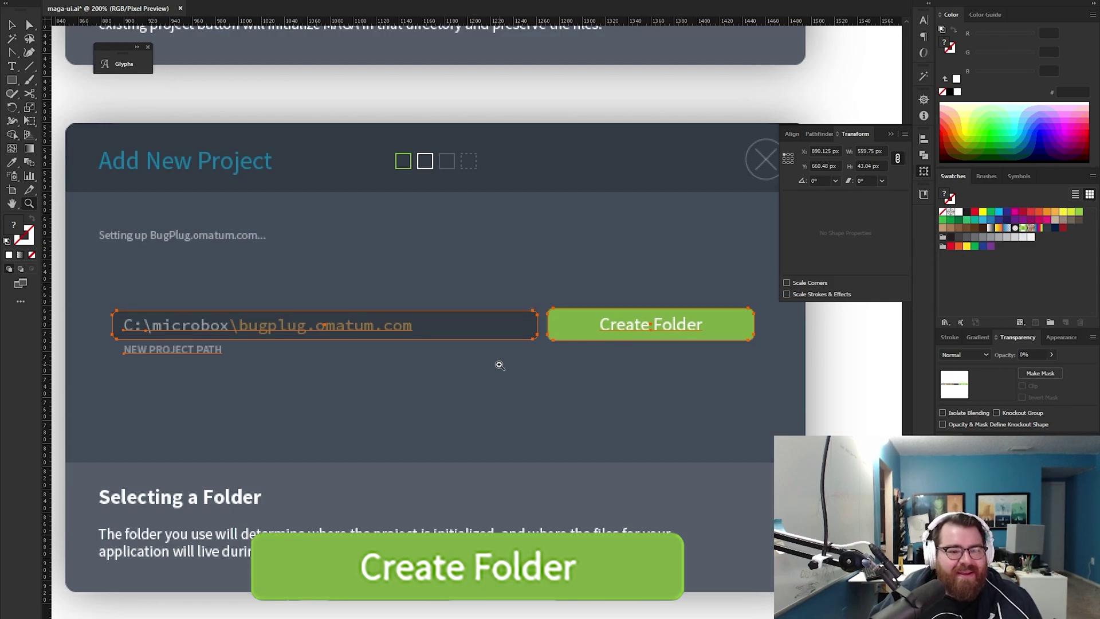
{"action": "left_click_drag", "start_coordinate": [494, 317], "coordinate": [425, 322]}
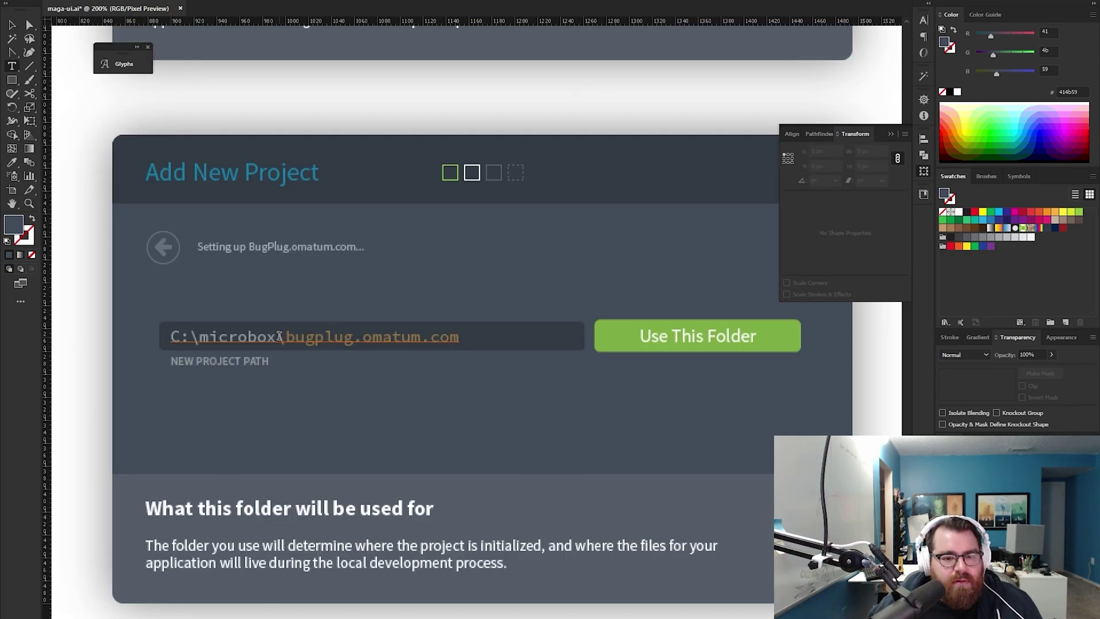
{"action": "left_click", "coordinate": [279, 265], "text": "ctrl"}
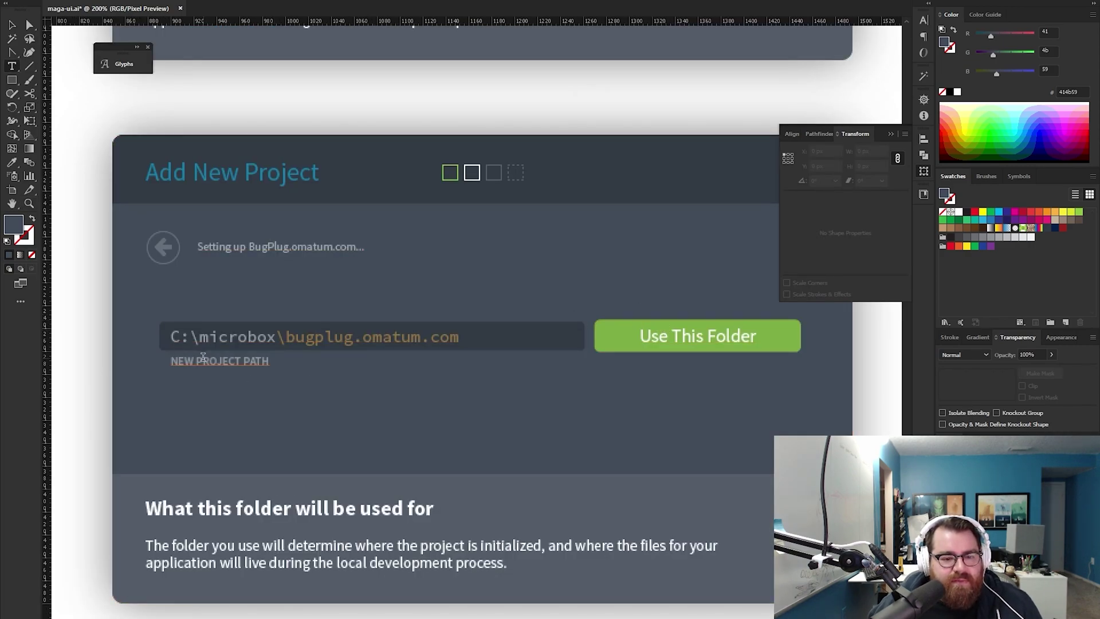
Step: Relabel the caption under the path field SELECTED PROJECT PATH and replace the folder name after C:\microbox\ with pluggy-app
{"action": "left_click_drag", "start_coordinate": [196, 361], "coordinate": [159, 354]}
{"action": "type", "text": "SELECTED"}
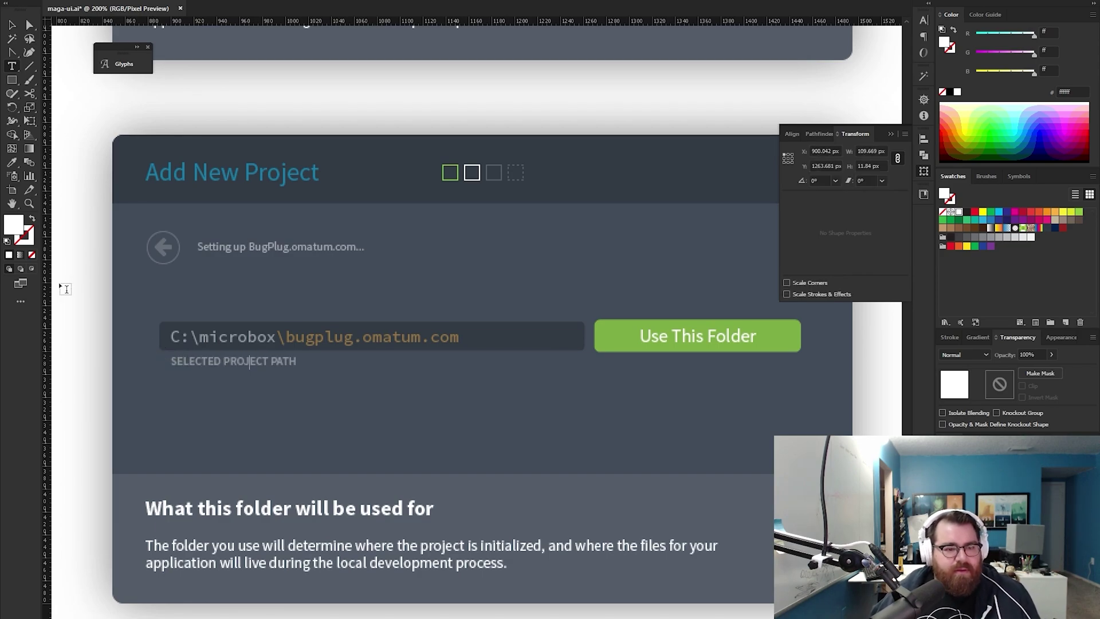
{"action": "left_click", "coordinate": [278, 337], "text": "ctrl"}
{"action": "left_click_drag", "start_coordinate": [286, 336], "coordinate": [468, 331]}
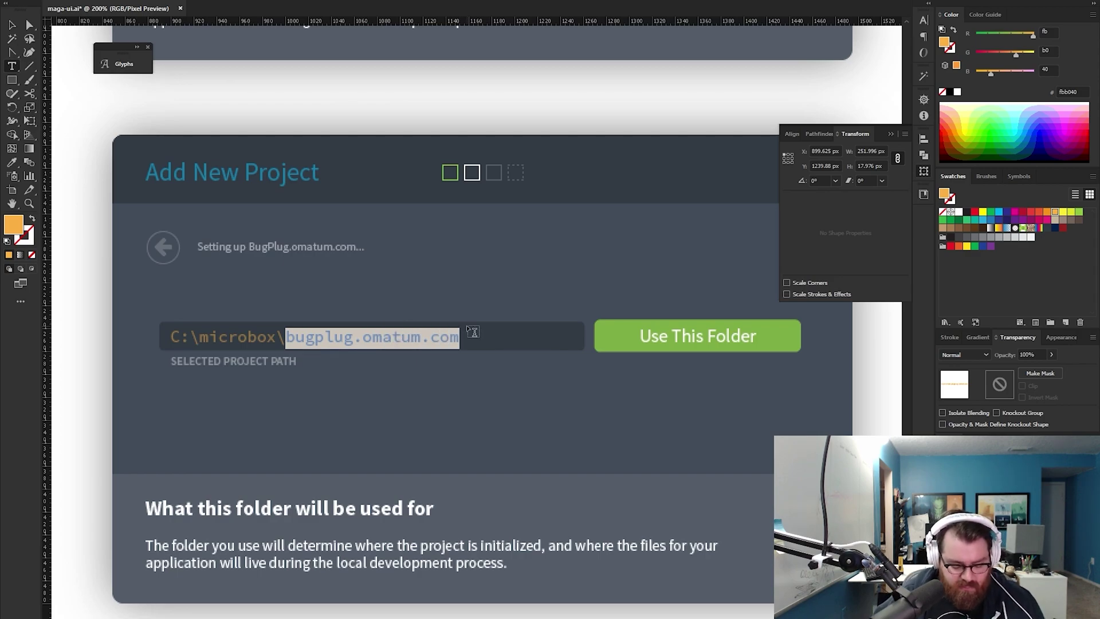
{"action": "type", "text": "pluggy"}
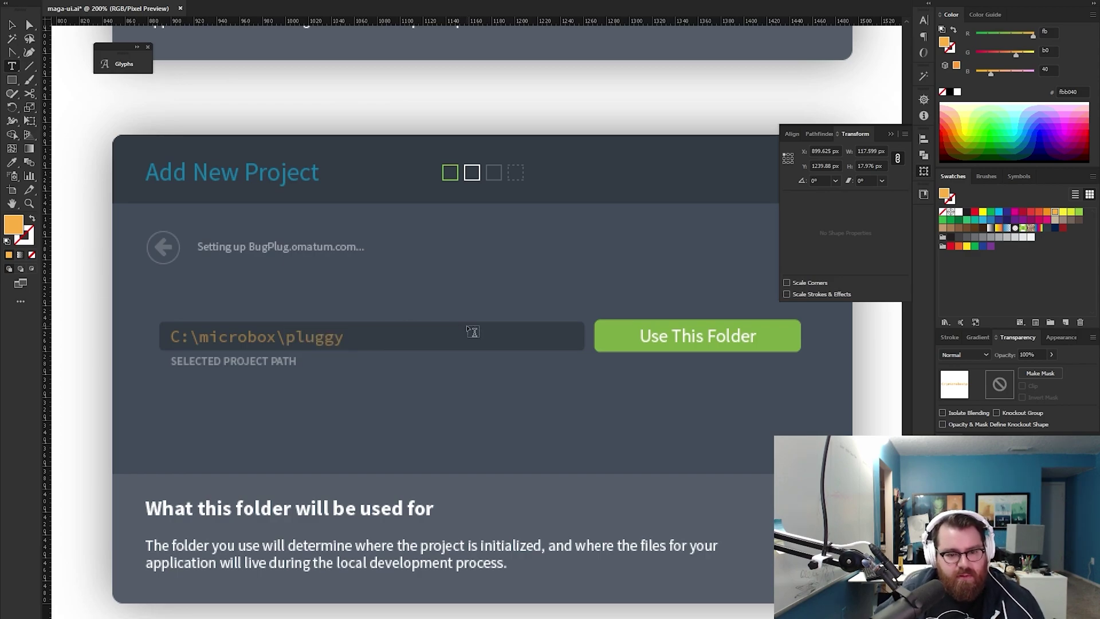
{"action": "type", "text": "-app"}
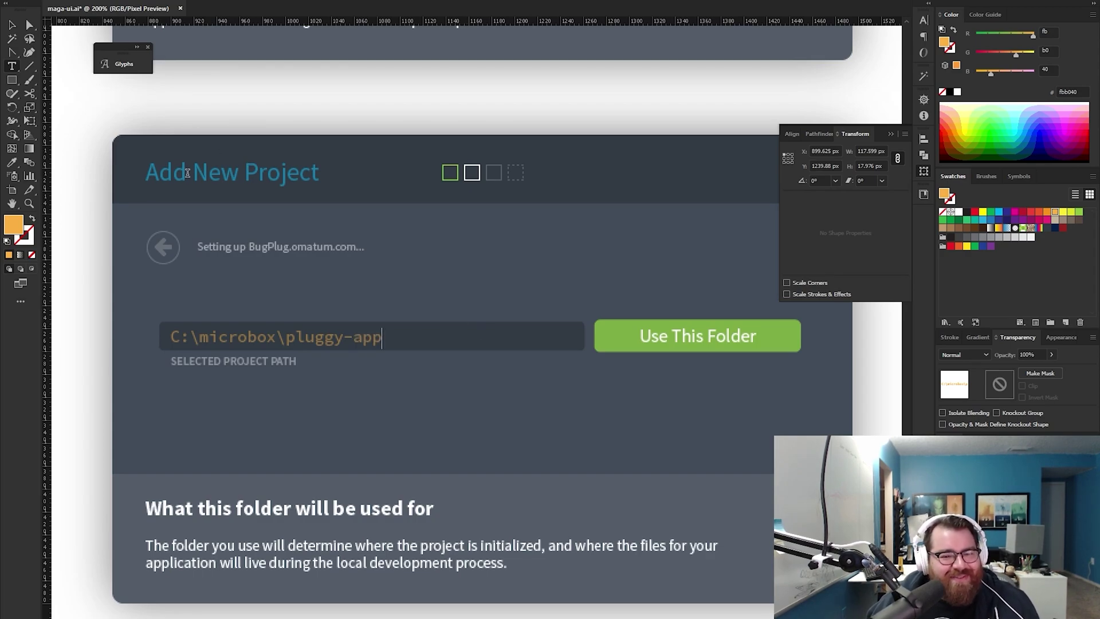
Step: Append _v1 to the pluggy-app folder name in the selected project path
{"action": "left_click", "coordinate": [15, 27]}
{"action": "left_click", "coordinate": [130, 109]}
{"action": "key", "text": "z"}
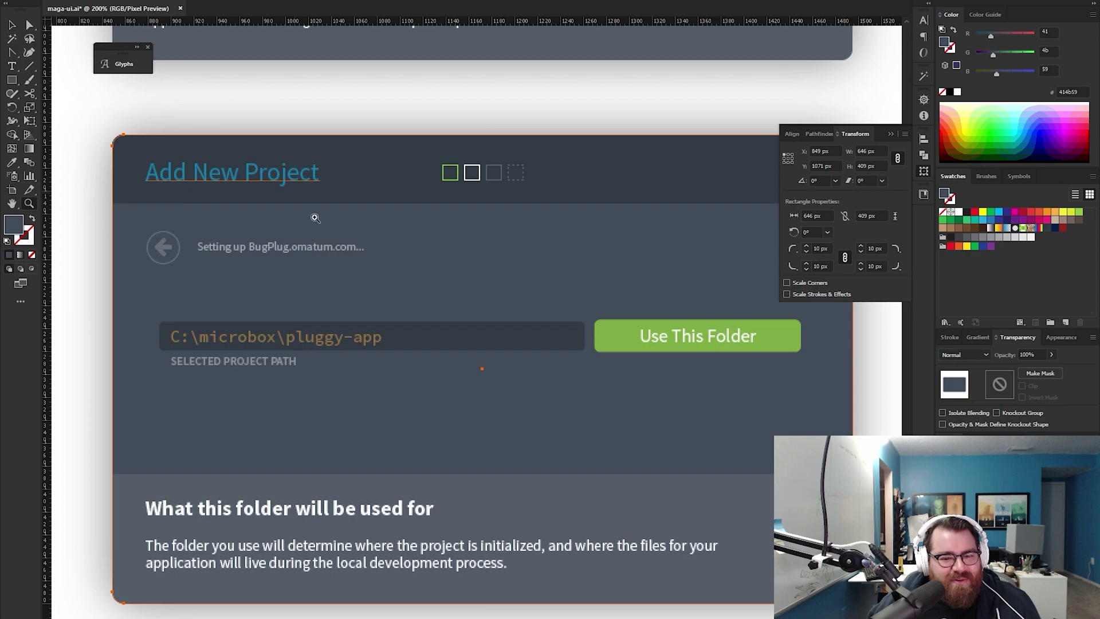
{"action": "key", "text": "t"}
{"action": "left_click", "coordinate": [369, 339]}
{"action": "key", "text": "End"}
{"action": "type", "text": "_v1"}
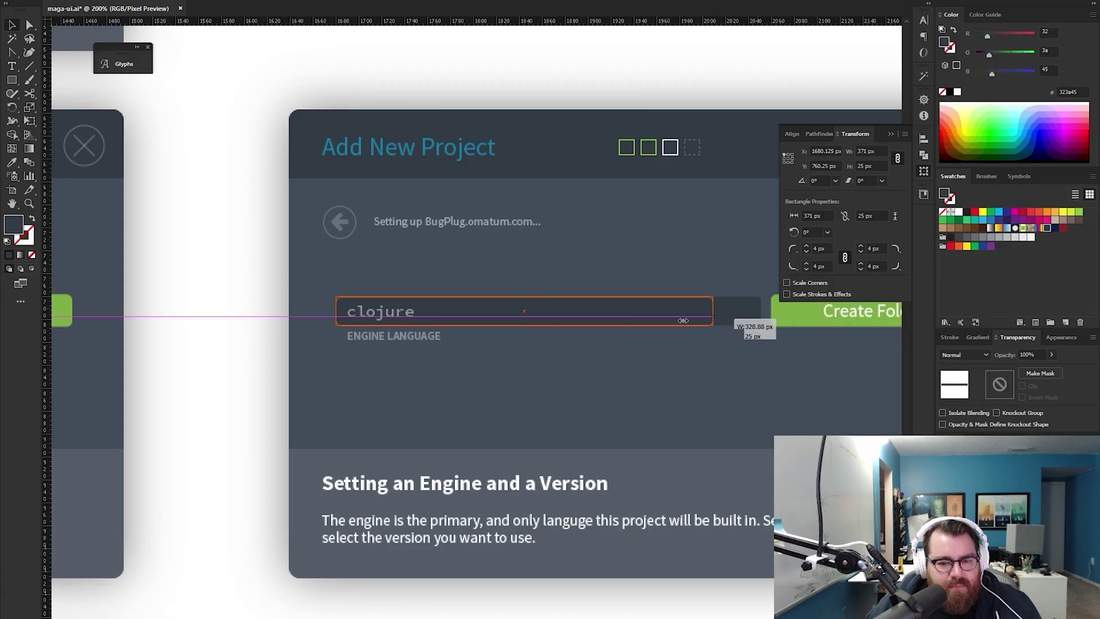
Step: Narrow the box behind the clojure engine-language text to about 117 px wide
{"action": "left_click_drag", "start_coordinate": [717, 321], "coordinate": [472, 328]}
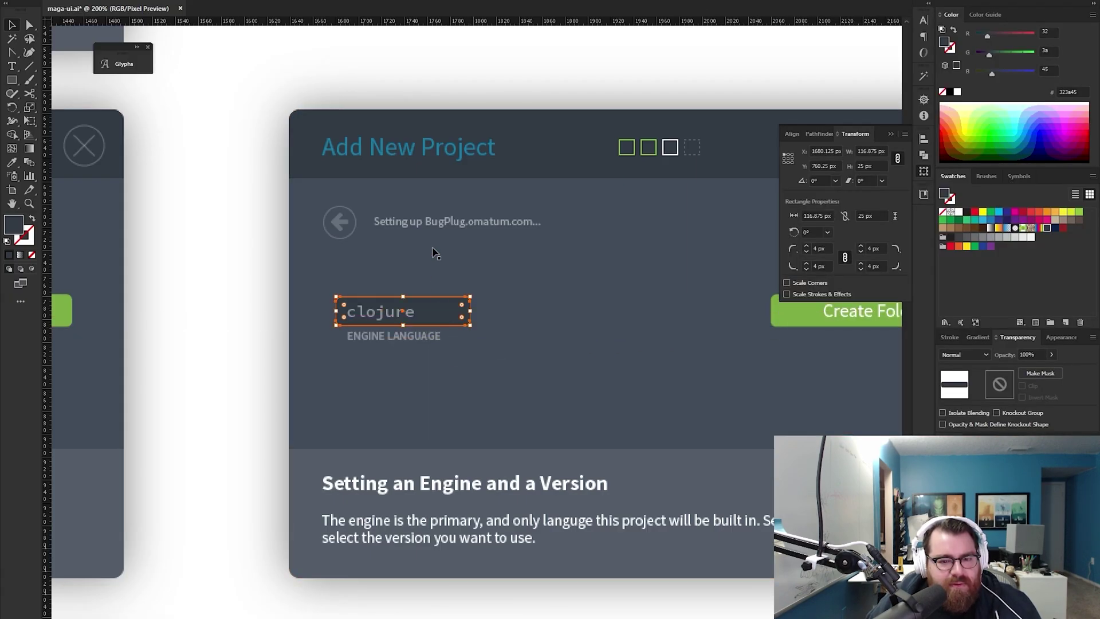
{"action": "left_click", "coordinate": [450, 385]}
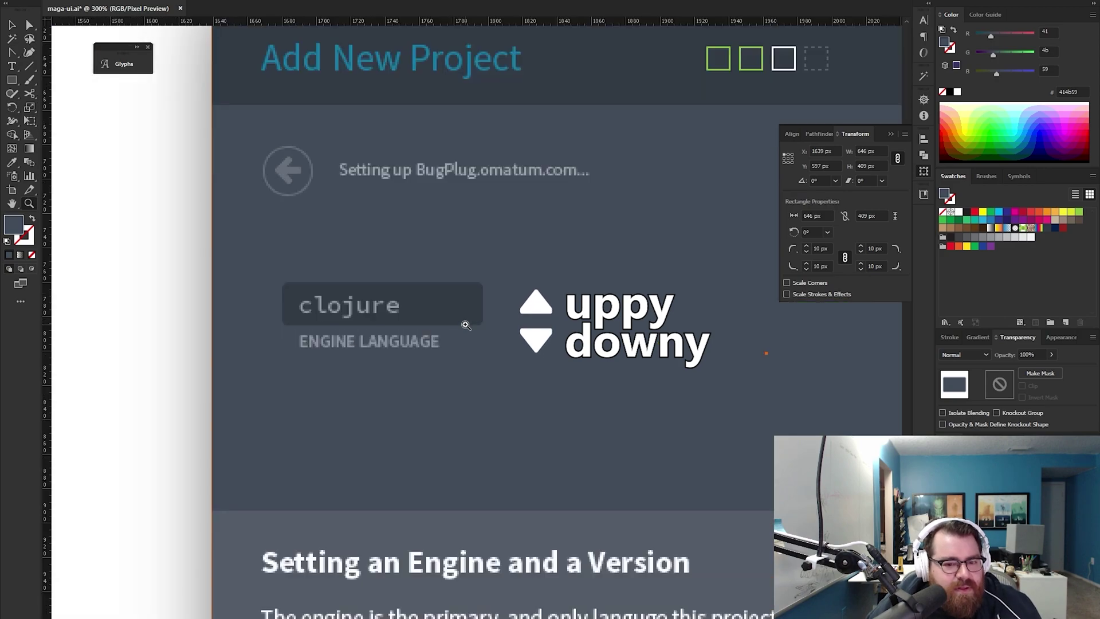
{"action": "scroll", "coordinate": [415, 201], "scroll_direction": "right", "scroll_amount": 5}
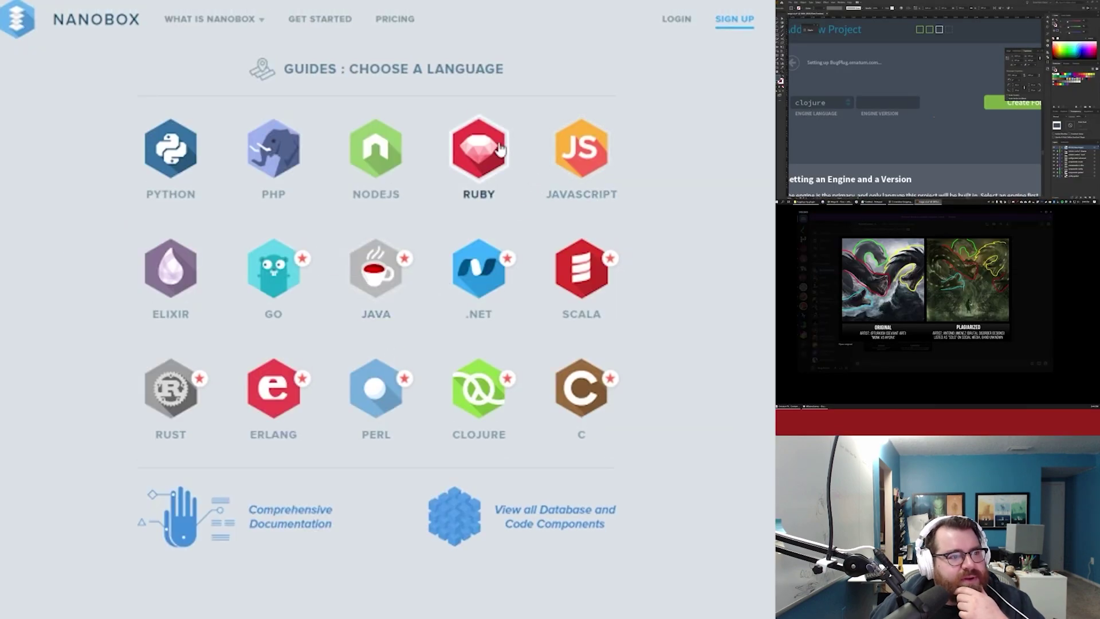
Step: On the Nanobox guides site, open the generic Ruby guide and examine the available runtime versions on its Configure Ruby page
{"action": "left_click", "coordinate": [499, 150]}
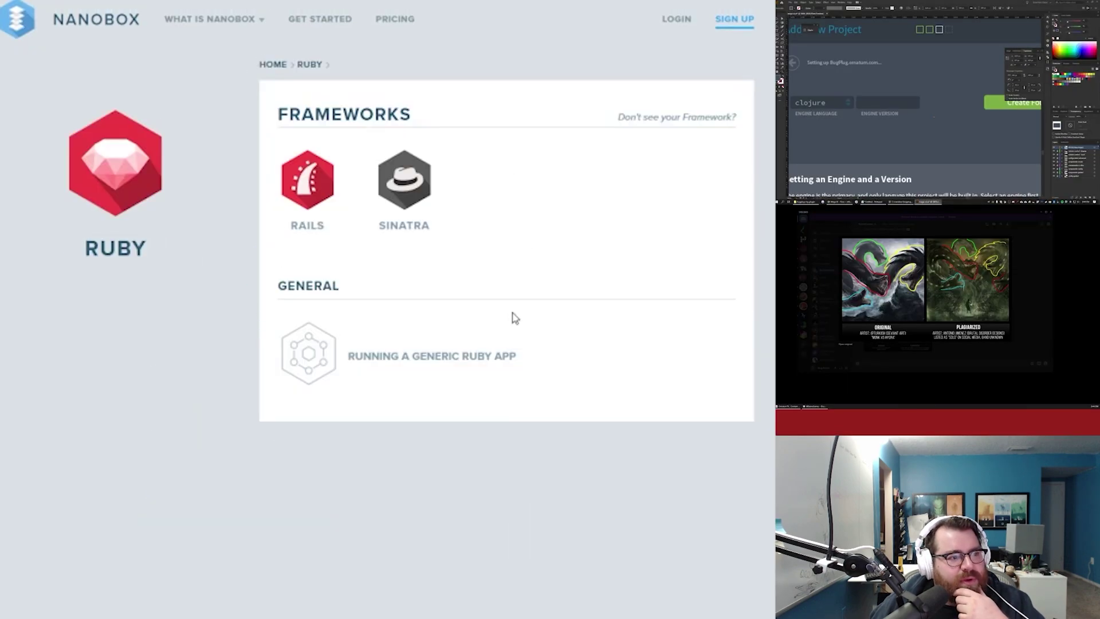
{"action": "left_click", "coordinate": [303, 368]}
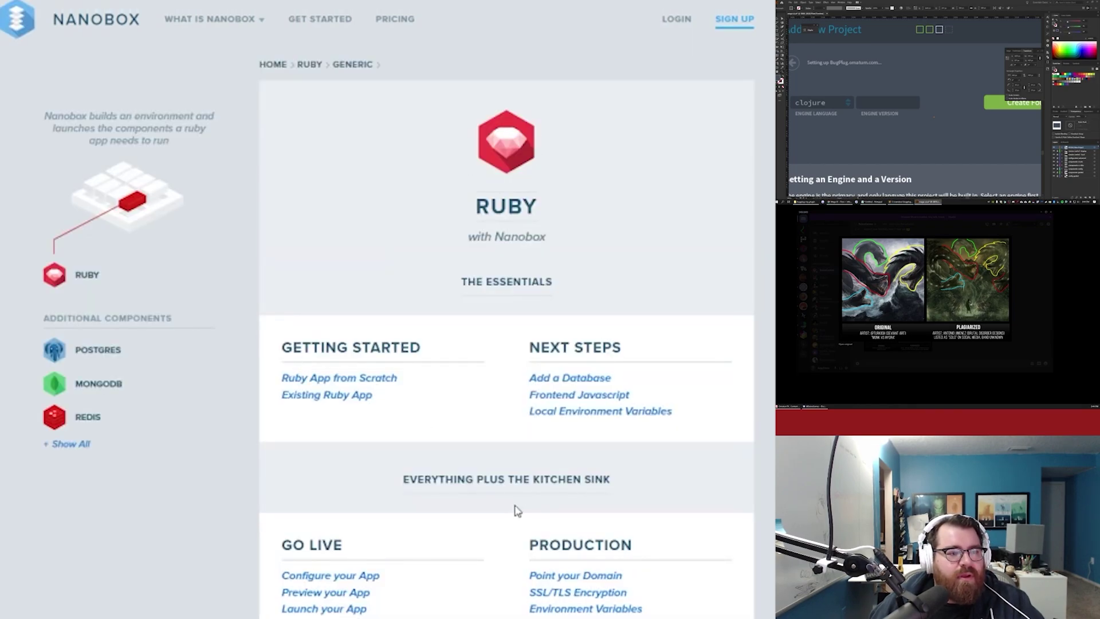
{"action": "left_click_drag", "start_coordinate": [311, 404], "coordinate": [381, 410]}
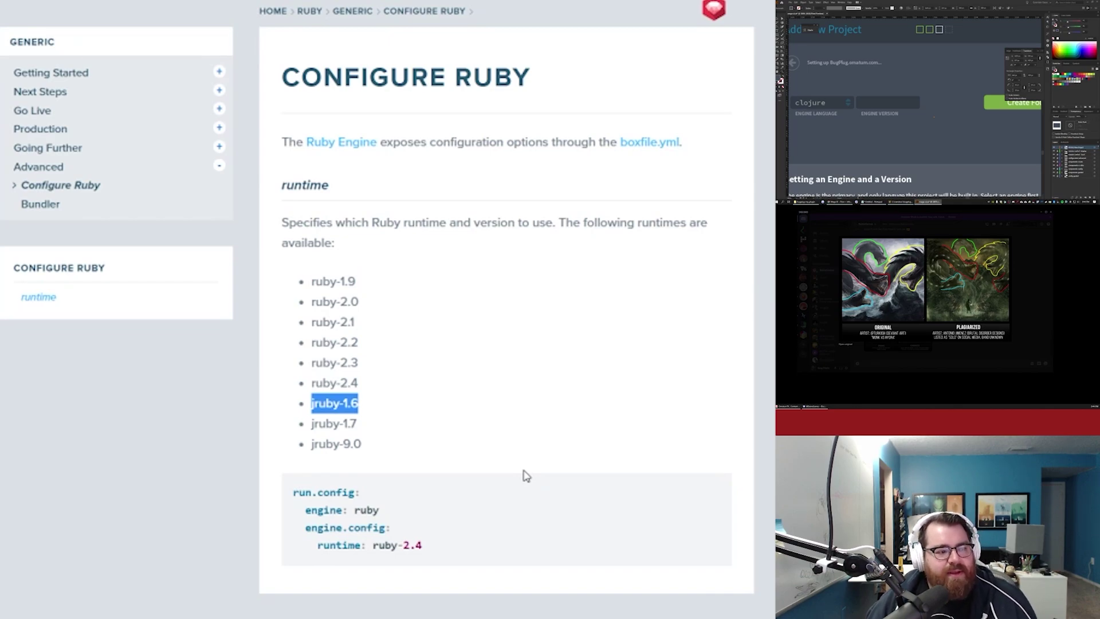
{"action": "left_click", "coordinate": [377, 399]}
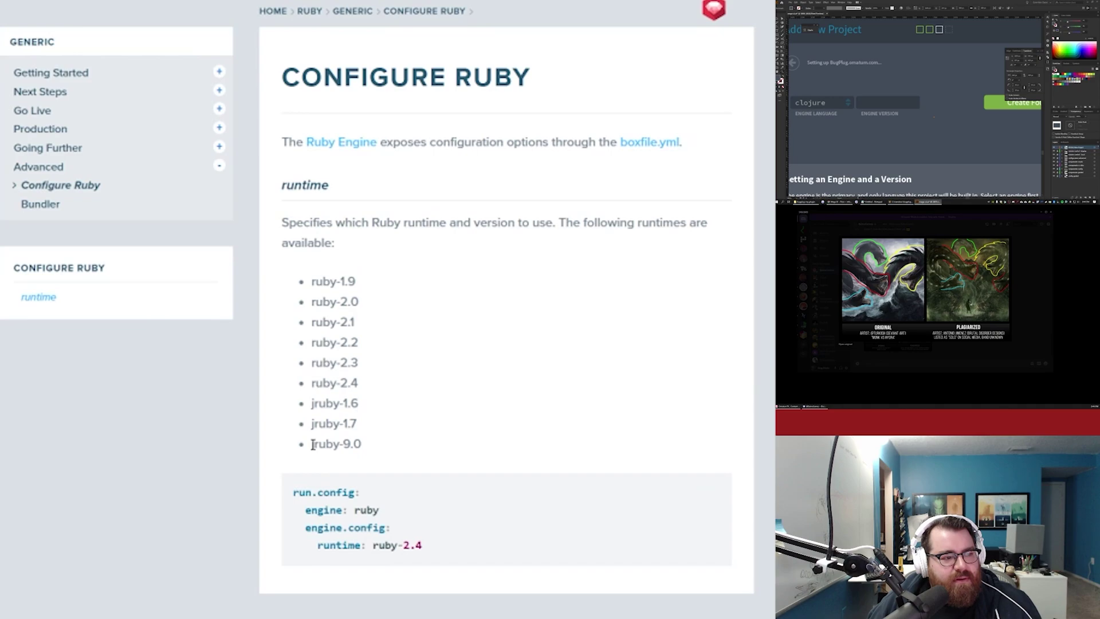
{"action": "left_click_drag", "start_coordinate": [312, 427], "coordinate": [393, 428]}
{"action": "left_click_drag", "start_coordinate": [309, 445], "coordinate": [383, 448]}
{"action": "left_click", "coordinate": [383, 447]}
{"action": "scroll", "coordinate": [401, 458], "scroll_direction": "up", "scroll_amount": 2}
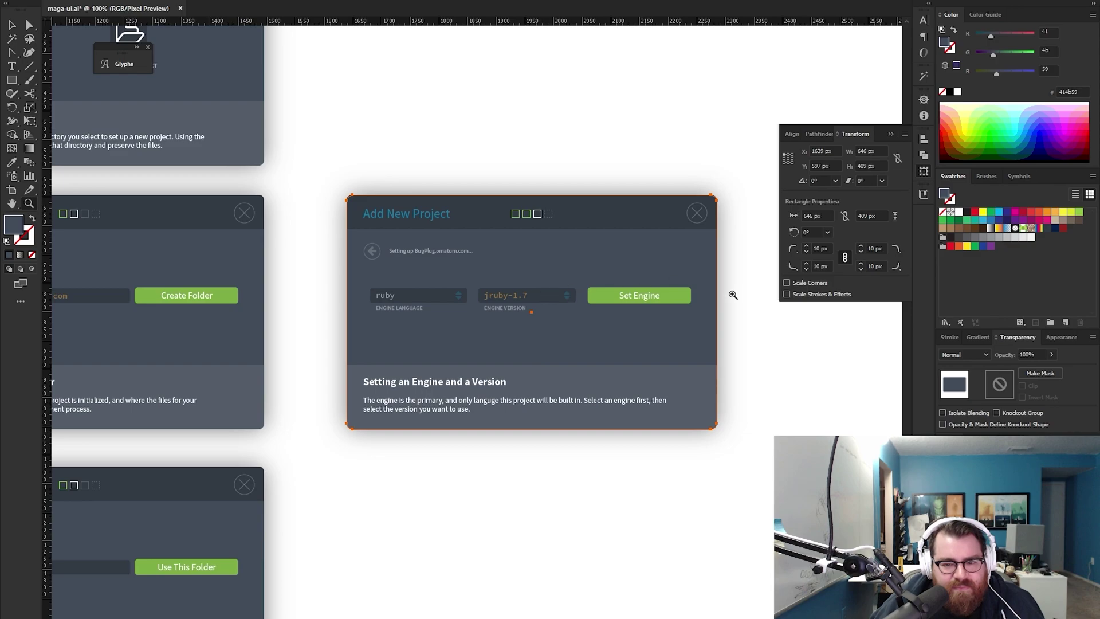
Step: Duplicate the "Setting an Engine and a Version" modal, placing one copy beside the original and another below it
{"action": "key", "text": "v"}
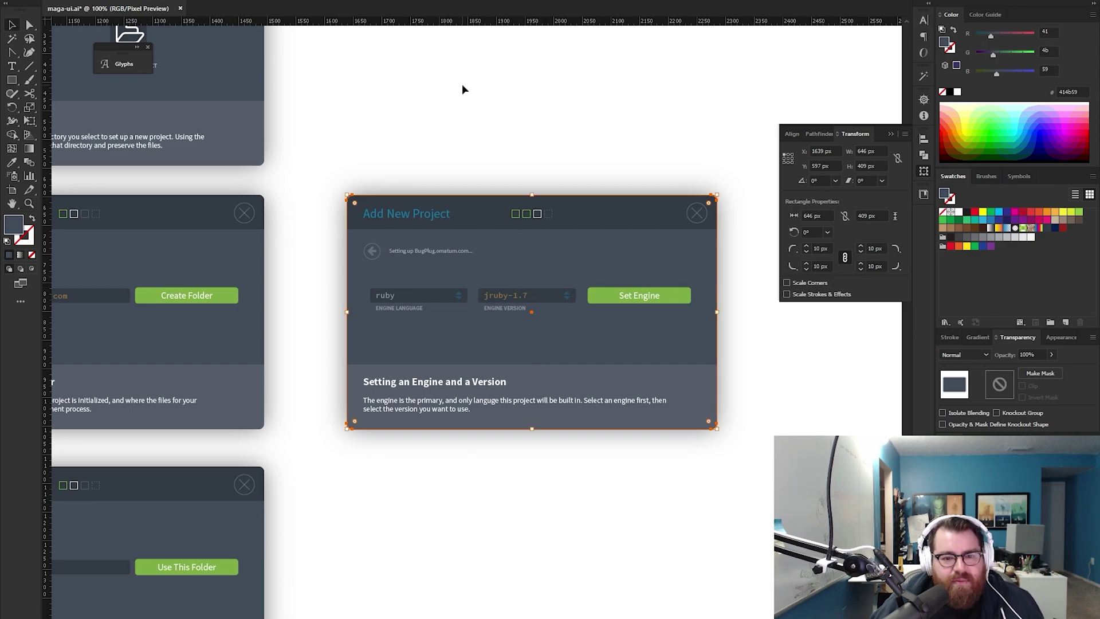
{"action": "left_click", "coordinate": [462, 90]}
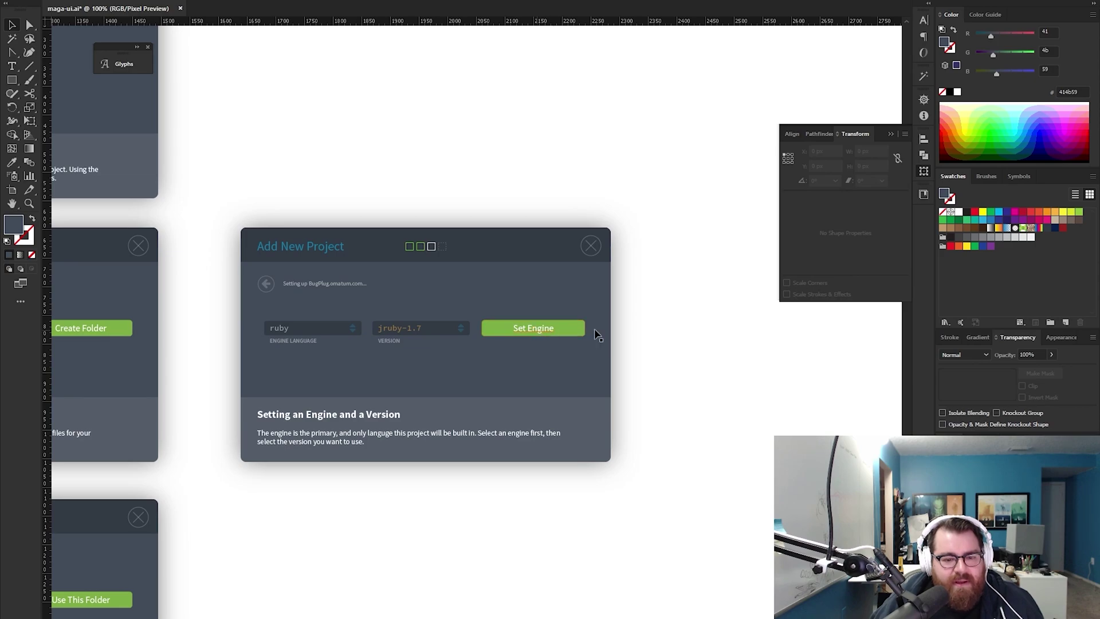
{"action": "key", "text": "z"}
{"action": "left_click", "coordinate": [521, 375], "text": "alt"}
{"action": "scroll", "coordinate": [417, 341], "scroll_direction": "down", "scroll_amount": 2}
{"action": "scroll", "coordinate": [417, 342], "scroll_direction": "left", "scroll_amount": 2}
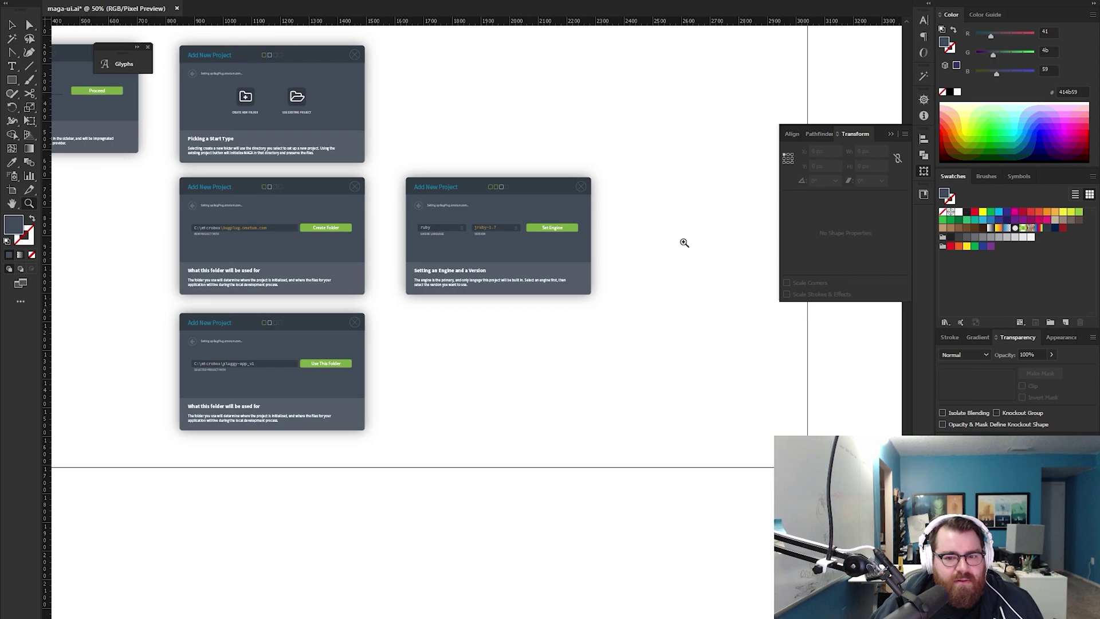
{"action": "scroll", "coordinate": [417, 335], "scroll_direction": "right", "scroll_amount": 1}
{"action": "scroll", "coordinate": [417, 335], "scroll_direction": "up", "scroll_amount": 1}
{"action": "scroll", "coordinate": [465, 373], "scroll_direction": "right", "scroll_amount": 3}
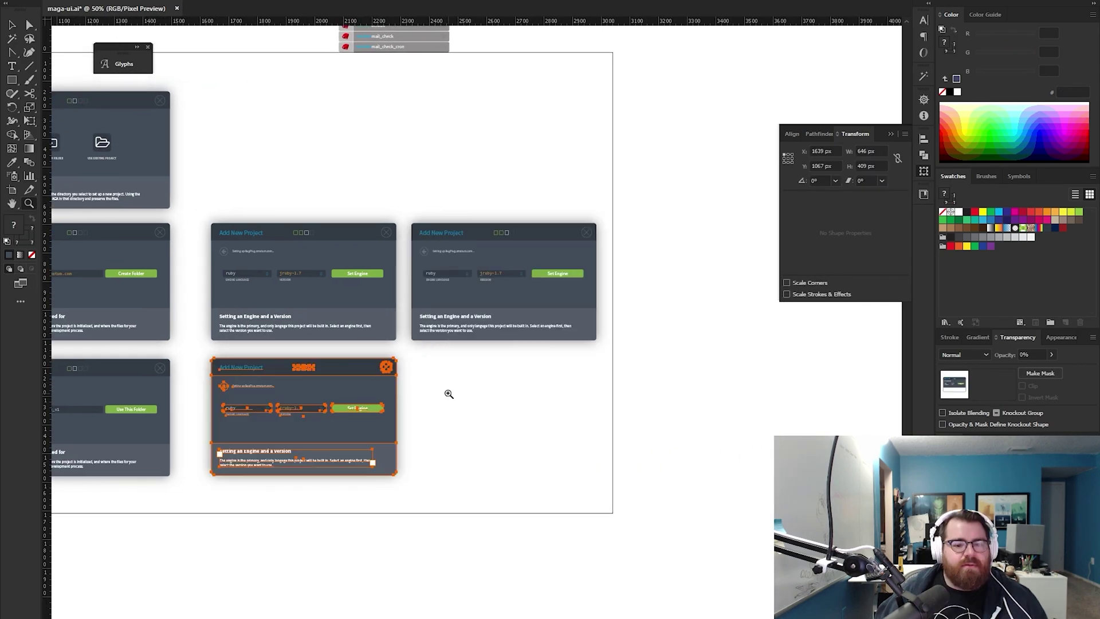
Step: Relabel the button in the lower engine modal "Set Engine + Create" and remove that modal's dashed fourth progress square
{"action": "key", "text": "ctrl+plus"}
{"action": "left_click", "coordinate": [328, 376]}
{"action": "left_click_drag", "start_coordinate": [322, 345], "coordinate": [322, 410]}
{"action": "key", "text": "t"}
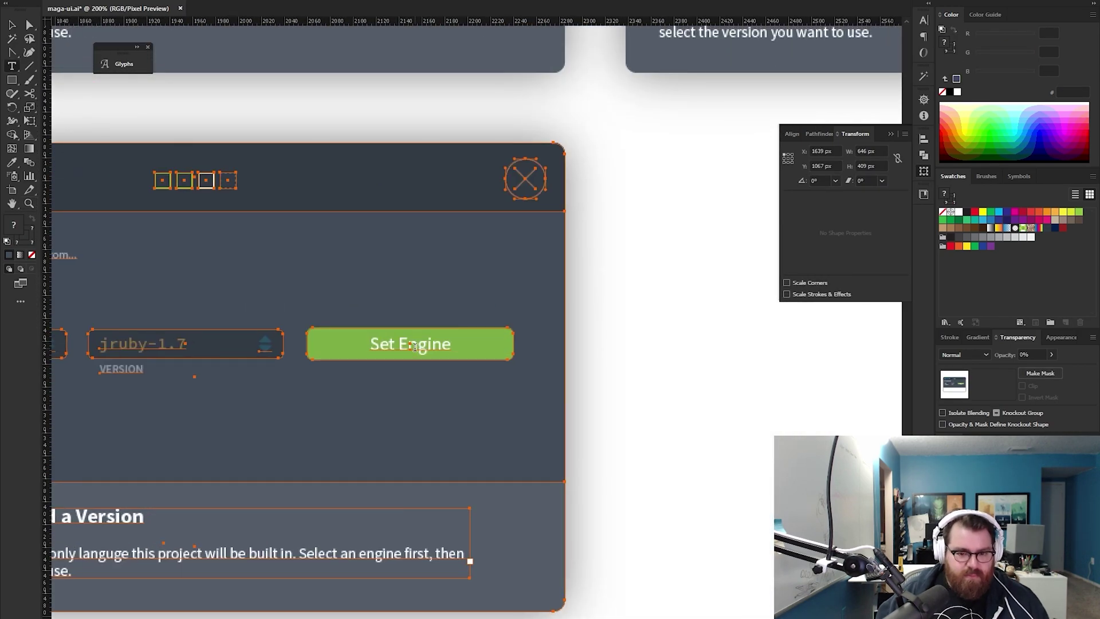
{"action": "left_click", "coordinate": [451, 347]}
{"action": "type", "text": "+ Create"}
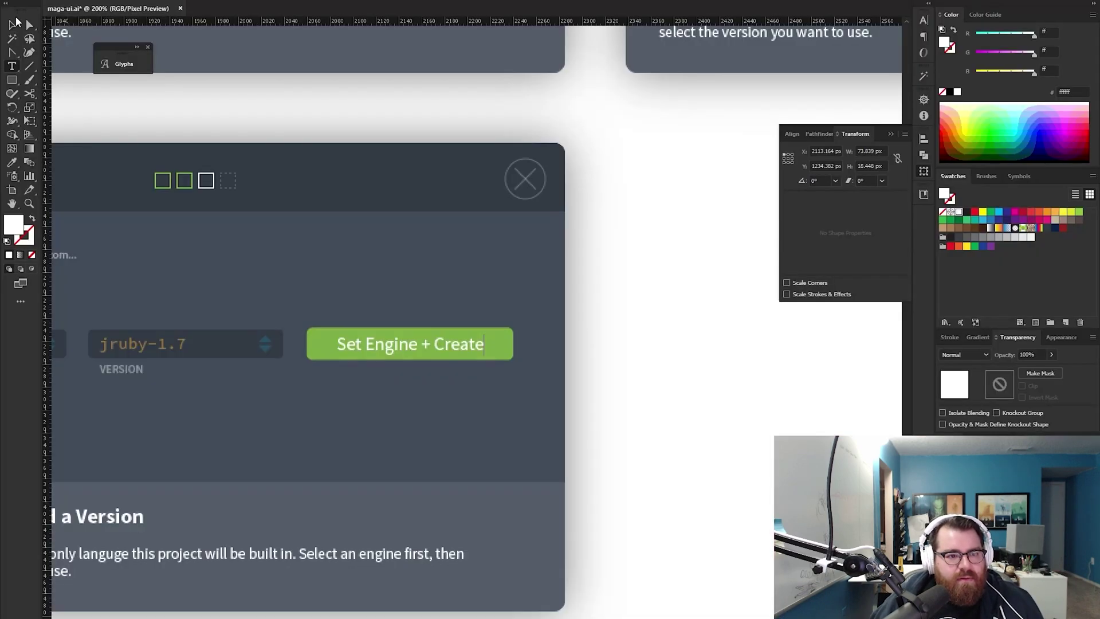
{"action": "left_click", "coordinate": [13, 25]}
{"action": "left_click", "coordinate": [244, 111]}
Step: Recolor the third progress square in the engine modal copy beside the original to match the green completed squares
{"action": "key", "text": "ctrl+minus"}
{"action": "key", "text": "ctrl+minus"}
{"action": "key", "text": "ctrl+minus"}
{"action": "key", "text": "ctrl+minus"}
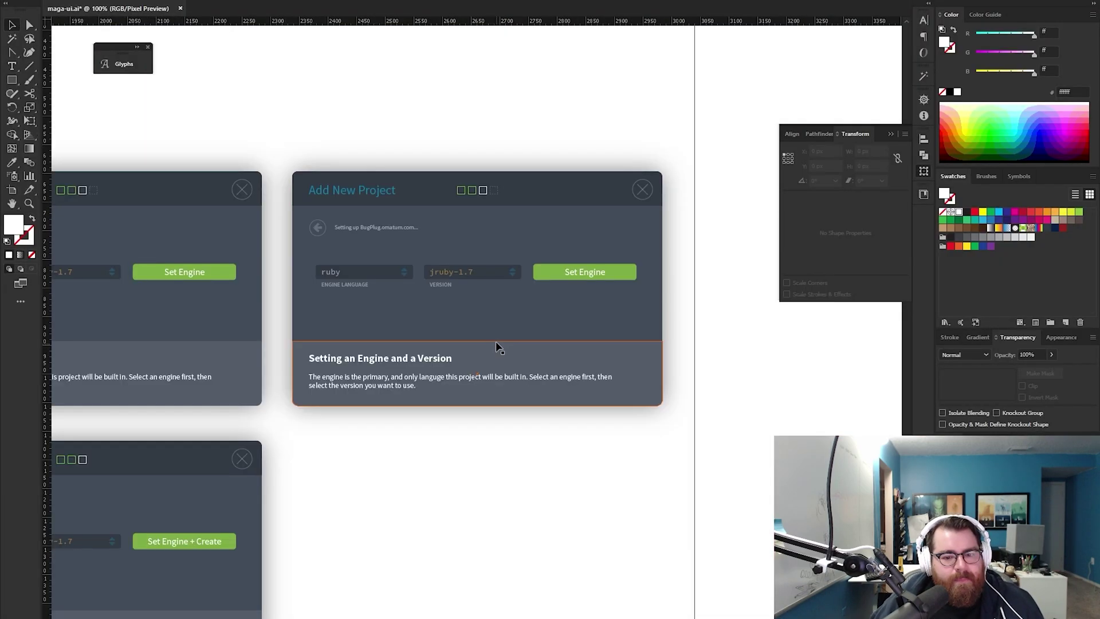
{"action": "key", "text": "z"}
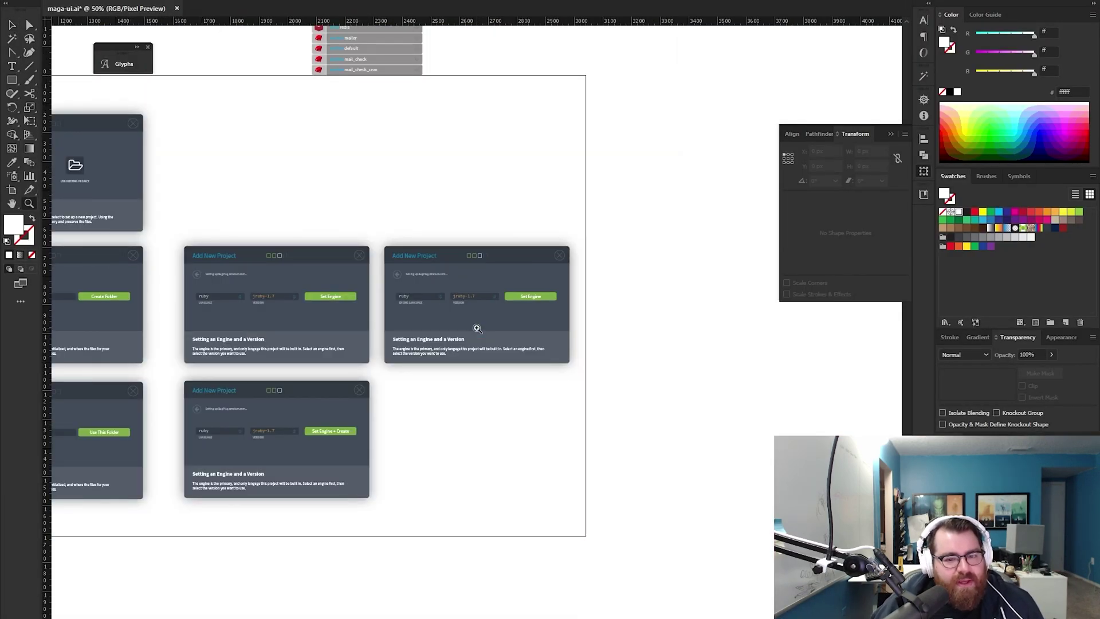
{"action": "double_click", "coordinate": [344, 324]}
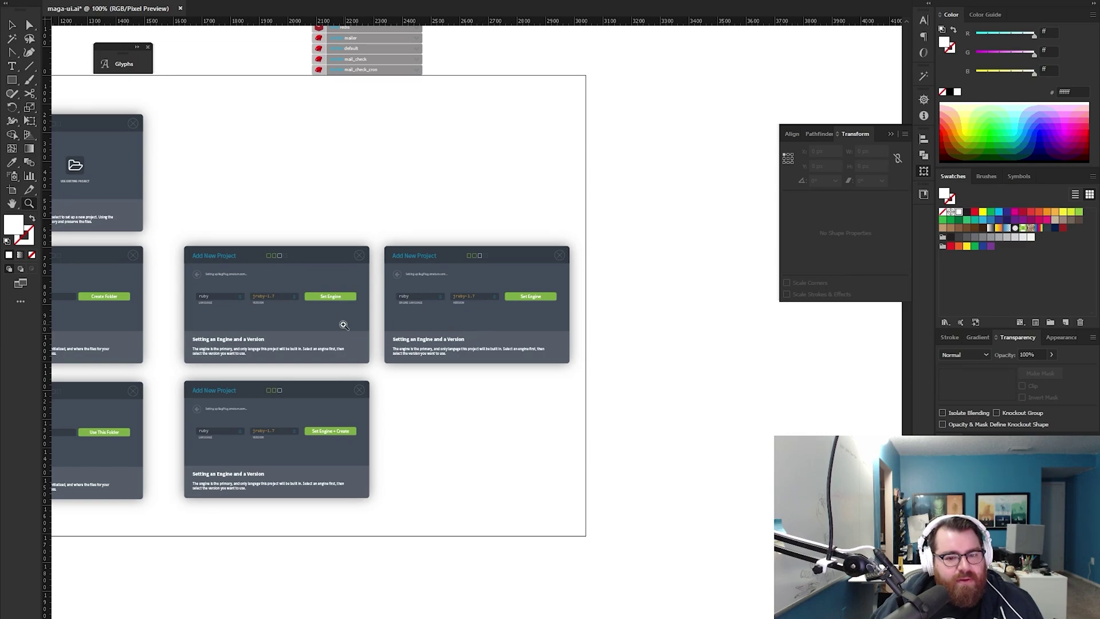
{"action": "double_click", "coordinate": [776, 233]}
{"action": "key", "text": "v"}
{"action": "left_click", "coordinate": [426, 228]}
{"action": "key", "text": "i"}
{"action": "left_click", "coordinate": [403, 228]}
{"action": "key", "text": "v"}
Step: Set the opacity of the dashed fourth progress square in the same modal copy to 100%
{"action": "left_click", "coordinate": [447, 229]}
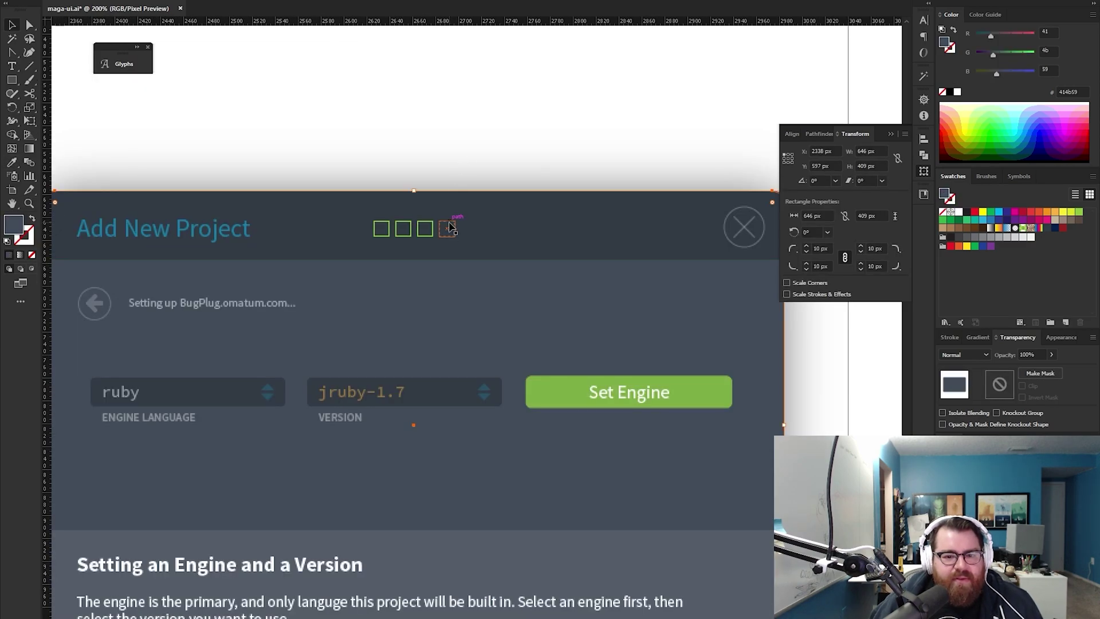
{"action": "left_click_drag", "start_coordinate": [1042, 354], "coordinate": [963, 351]}
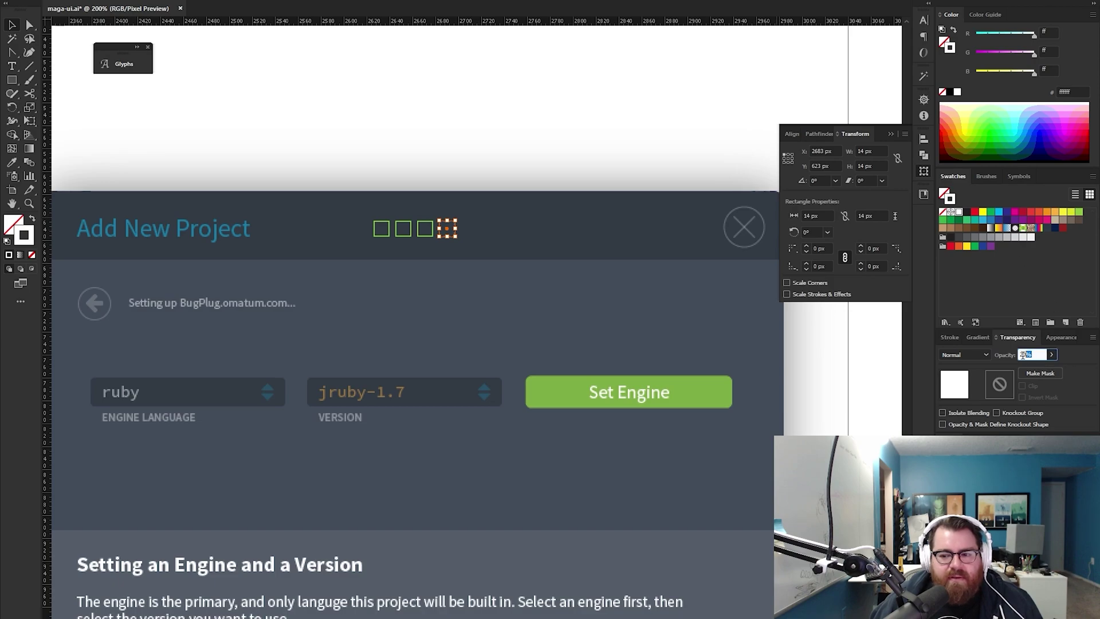
{"action": "type", "text": "100"}
{"action": "key", "text": "Return"}
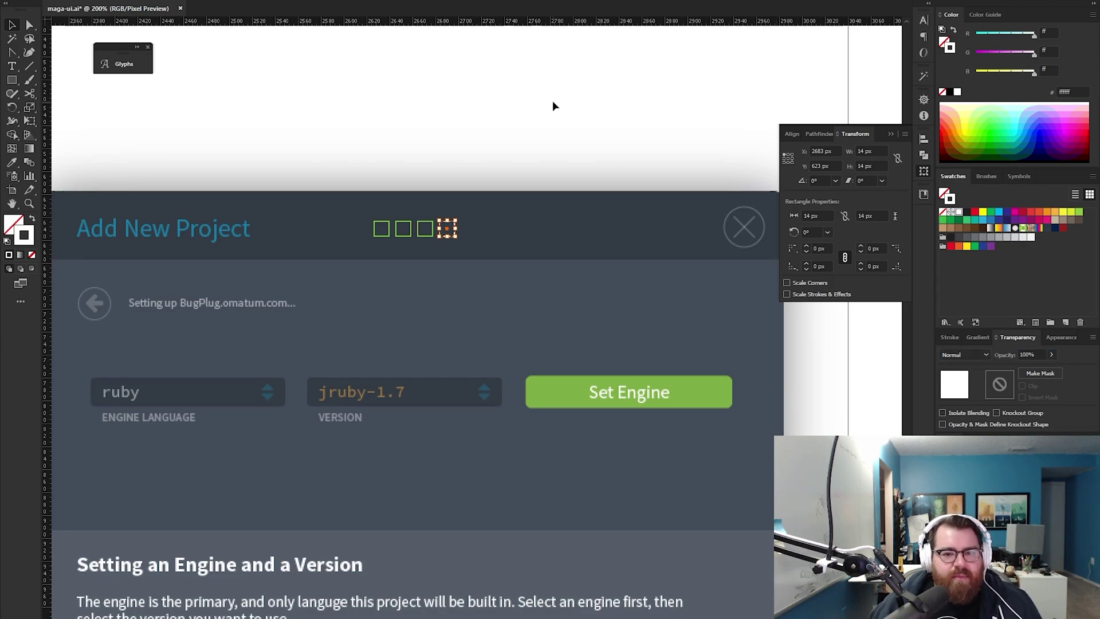
{"action": "left_click", "coordinate": [552, 101]}
Step: Retitle the copy's help text "Optional Template", describe the pre-made templates beneath it, and move the engine fields and button above the modal
{"action": "key", "text": "z"}
{"action": "key", "text": "ctrl+1"}
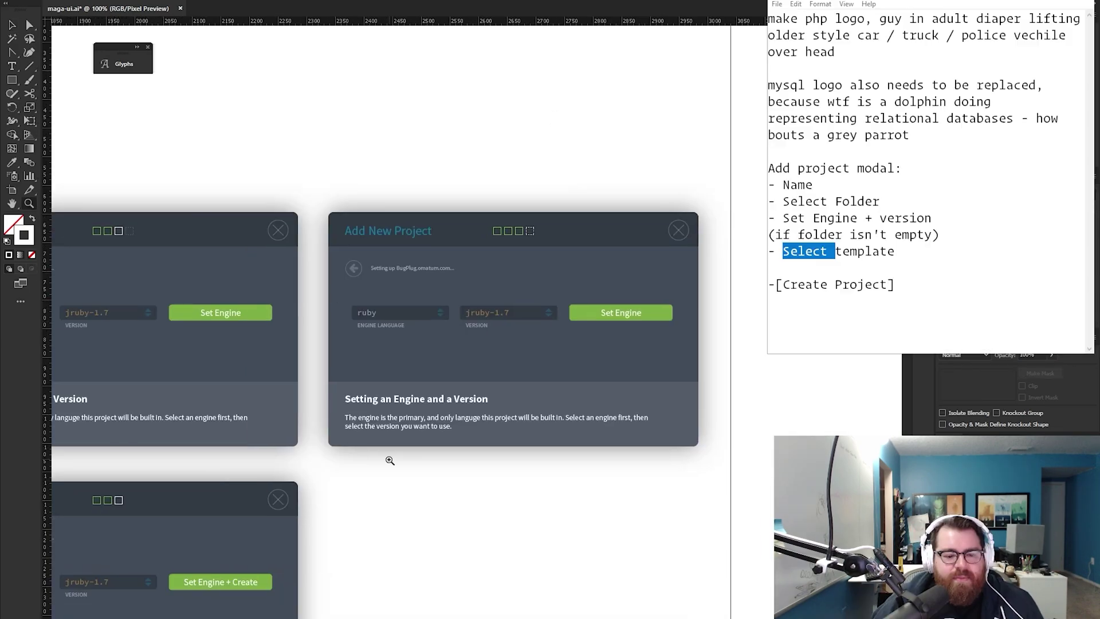
{"action": "left_click", "coordinate": [389, 458], "text": "alt"}
{"action": "left_click", "coordinate": [369, 400]}
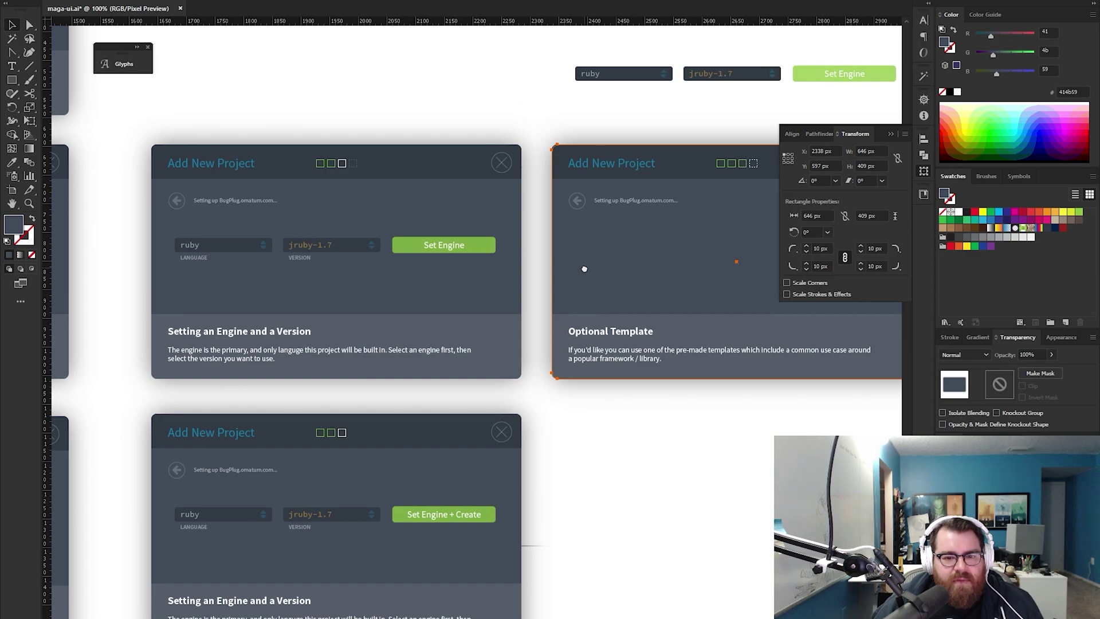
Step: Copy the two folder-icon buttons with labels from the "Picking a Start Type" modal into the Optional Template modal, relabeling the second START FROM SCRATCH
{"action": "left_click_drag", "start_coordinate": [585, 269], "coordinate": [387, 308]}
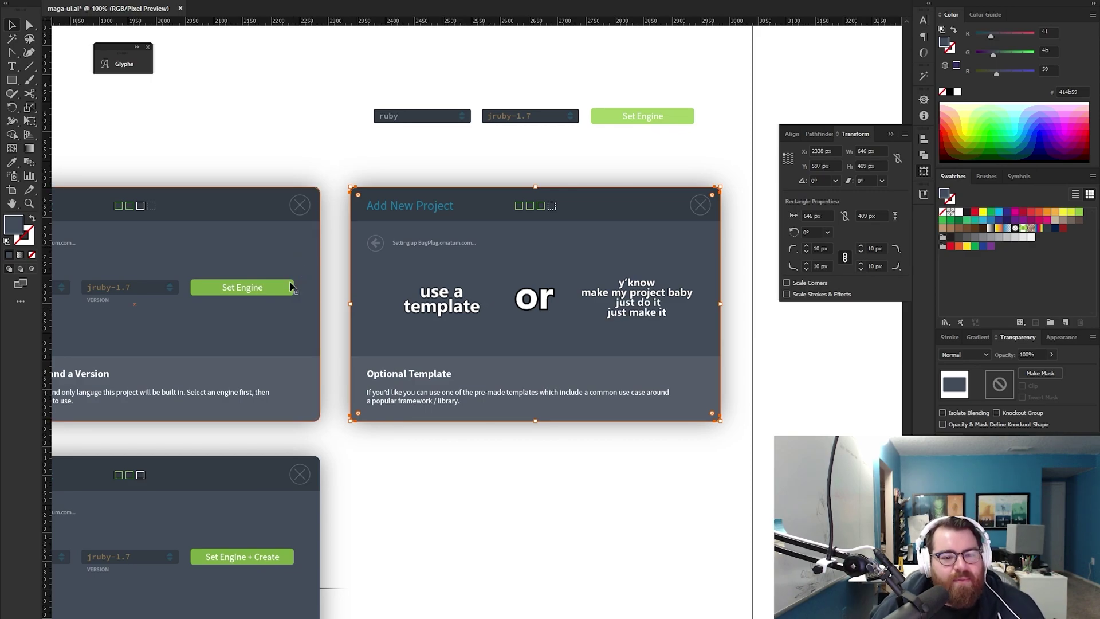
{"action": "left_click_drag", "start_coordinate": [131, 285], "coordinate": [518, 263]}
{"action": "left_click_drag", "start_coordinate": [199, 229], "coordinate": [555, 241]}
{"action": "left_click_drag", "start_coordinate": [490, 184], "coordinate": [490, 385]}
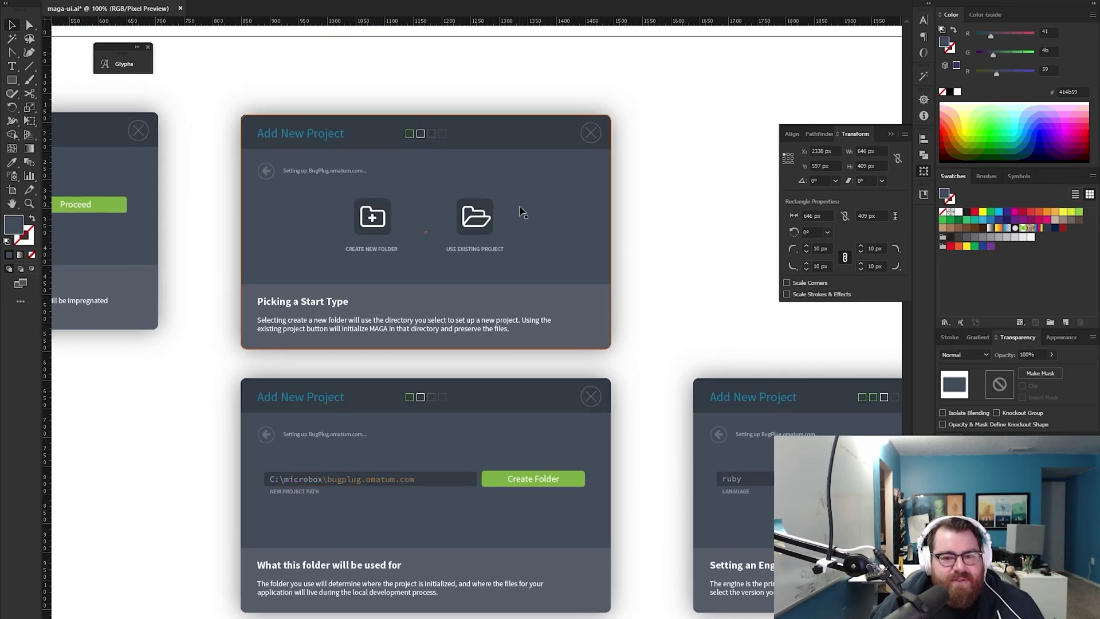
{"action": "left_click_drag", "start_coordinate": [666, 187], "coordinate": [298, 261]}
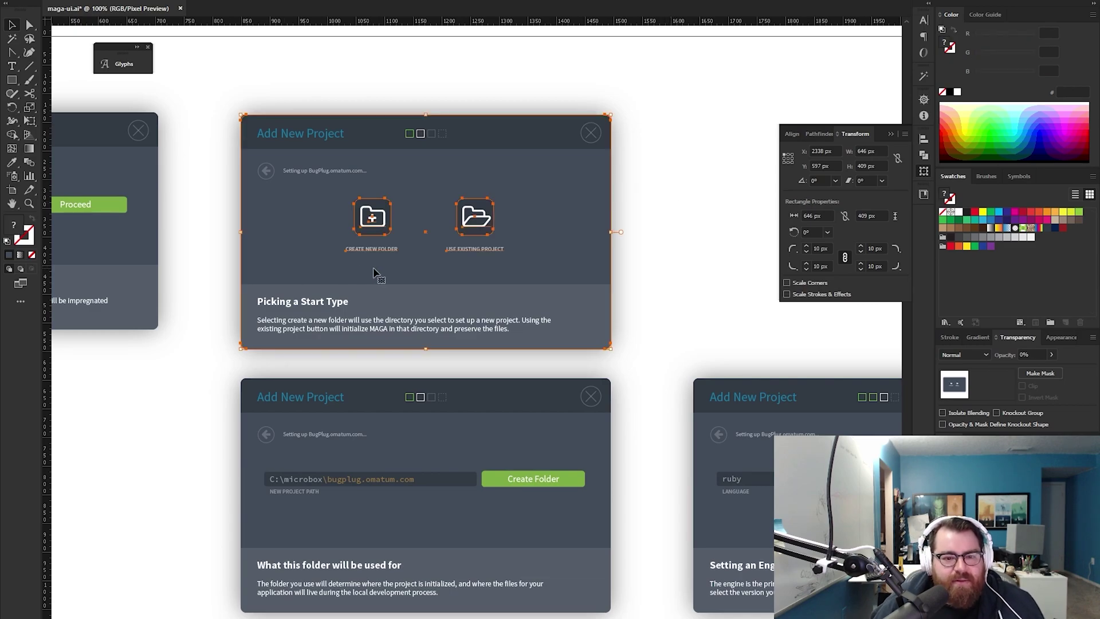
{"action": "left_click", "coordinate": [564, 229], "text": "shift"}
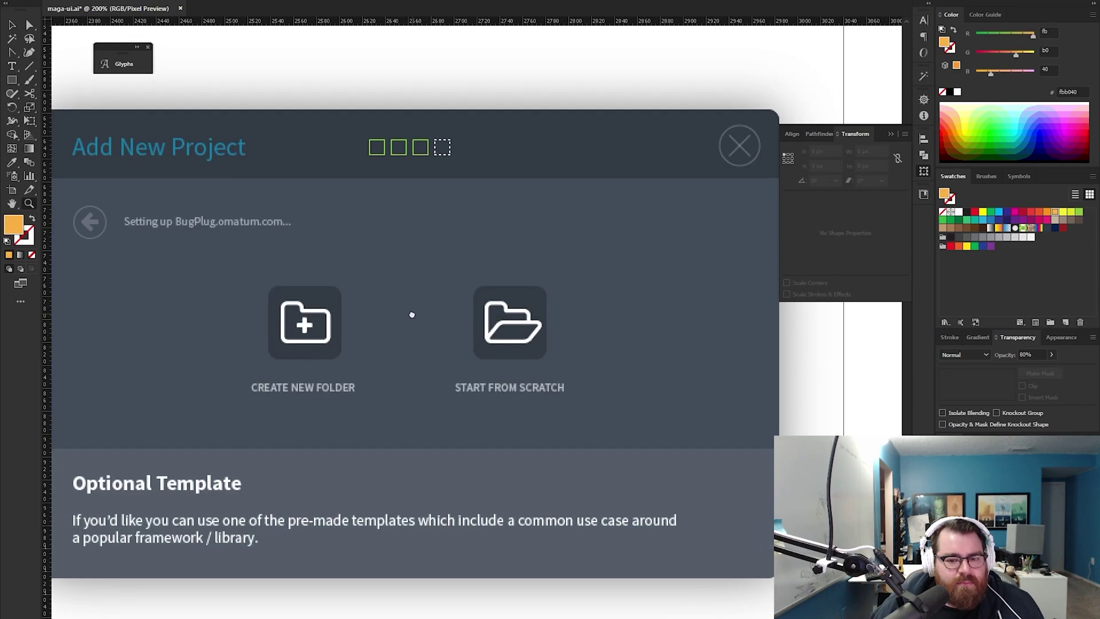
Step: Delete the open-folder icon above START FROM SCRATCH and fill its rounded 64 × 64 px tile with orange #fbb040
{"action": "left_click", "coordinate": [499, 339]}
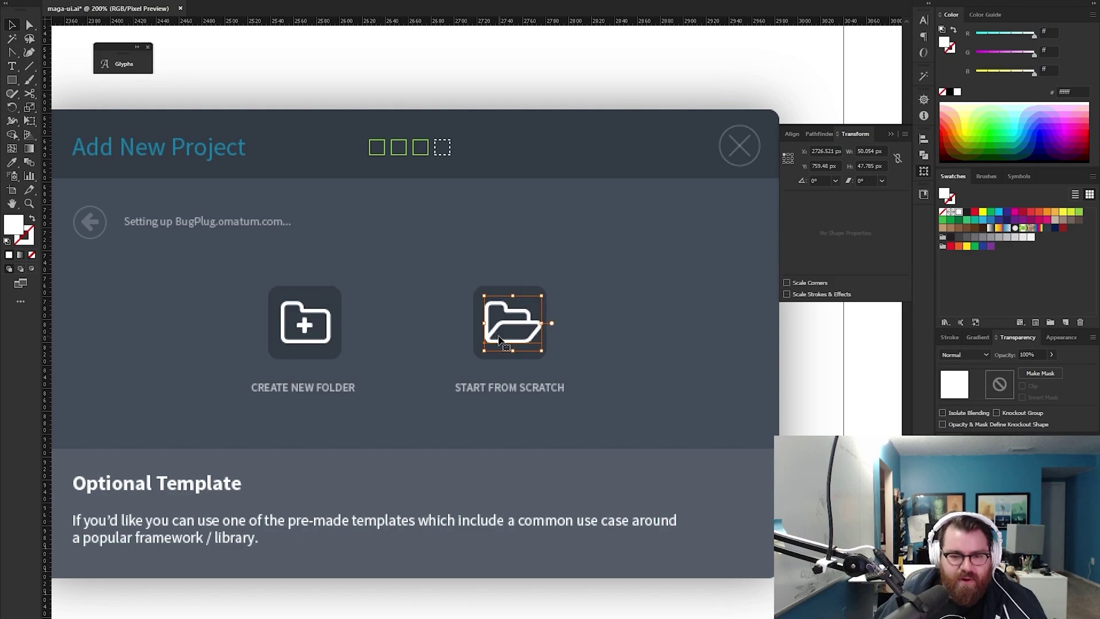
{"action": "key", "text": "Delete"}
{"action": "left_click", "coordinate": [502, 340]}
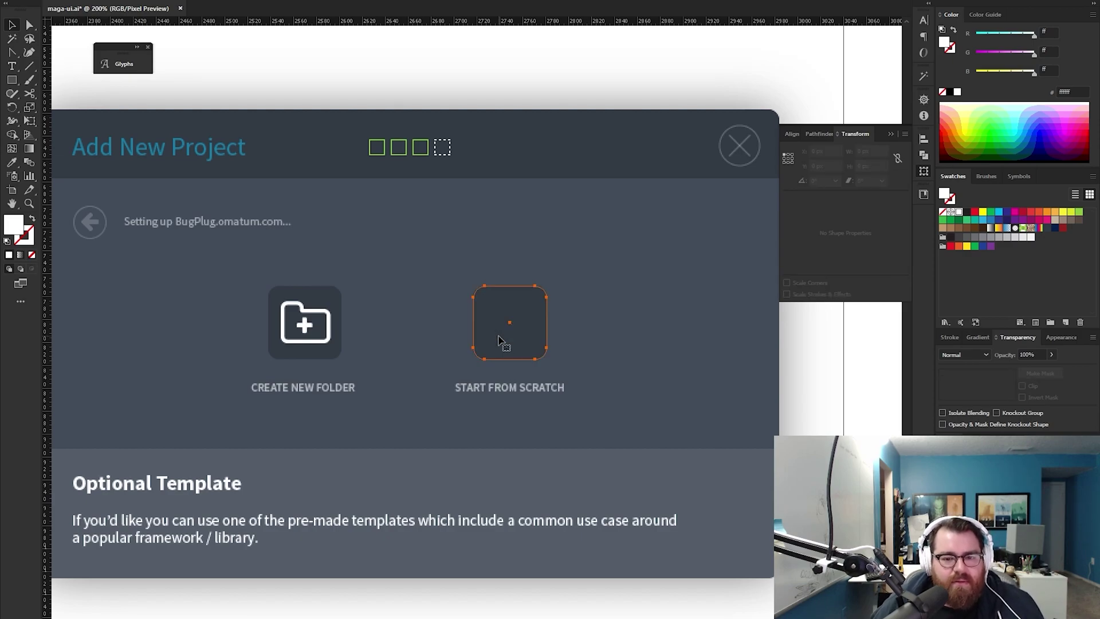
{"action": "left_click", "coordinate": [1055, 214]}
{"action": "key", "text": "ctrl+["}
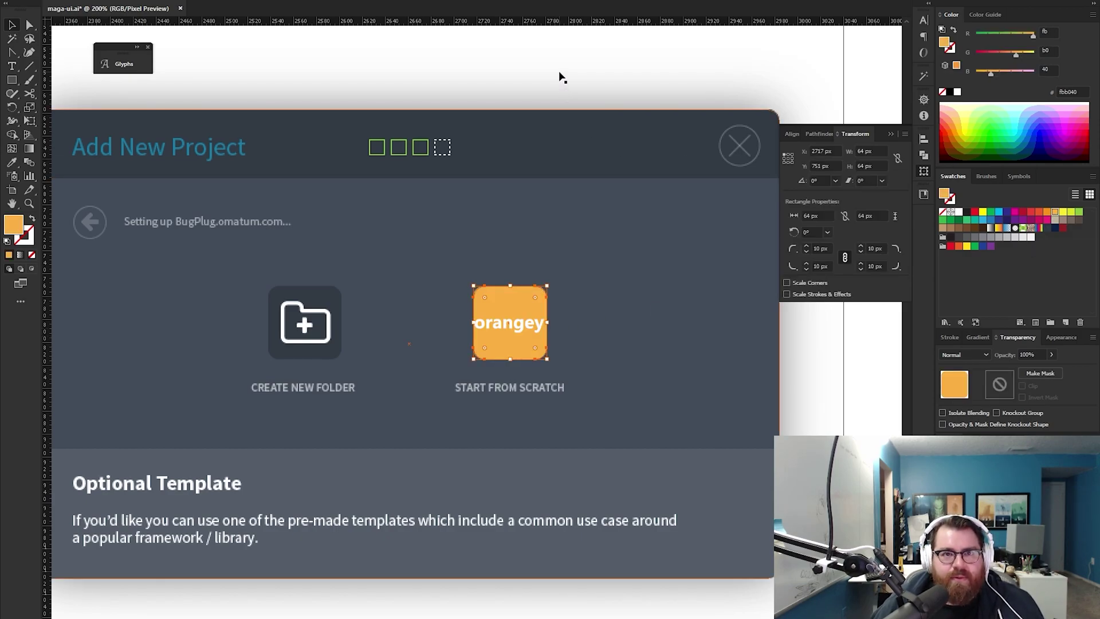
Step: Copy the folder icon onto the orange START FROM SCRATCH tile, swap it for a dark translucent rocket glyph, and nudge it into place
{"action": "left_click", "coordinate": [559, 72]}
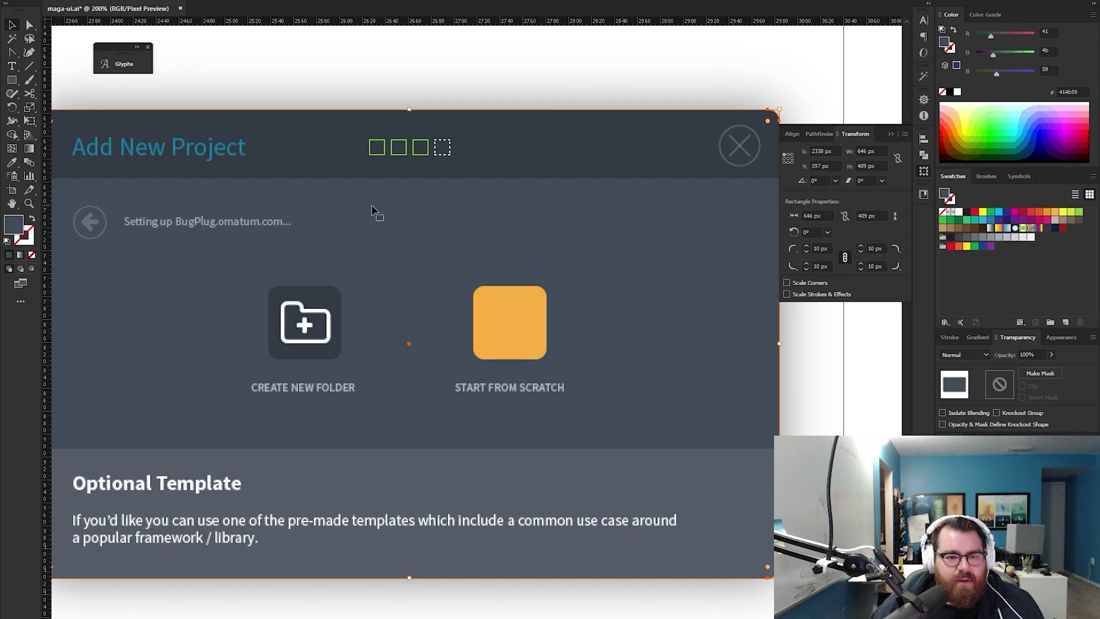
{"action": "left_click_drag", "start_coordinate": [321, 318], "coordinate": [521, 321]}
{"action": "left_click_drag", "start_coordinate": [522, 317], "coordinate": [523, 317]}
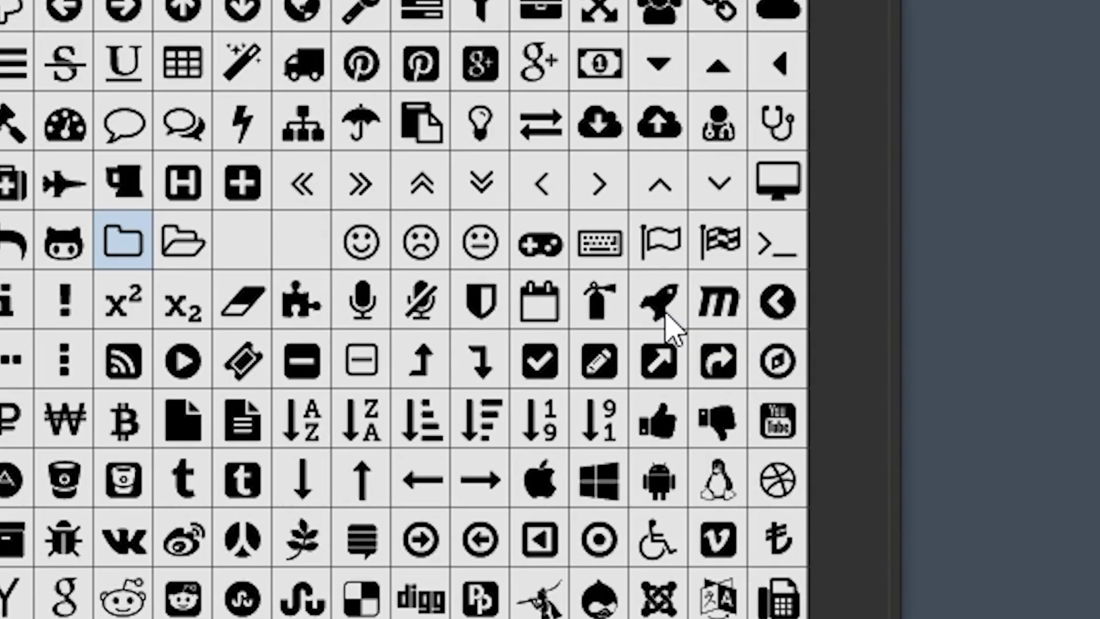
{"action": "double_click", "coordinate": [502, 325]}
{"action": "left_click", "coordinate": [17, 24]}
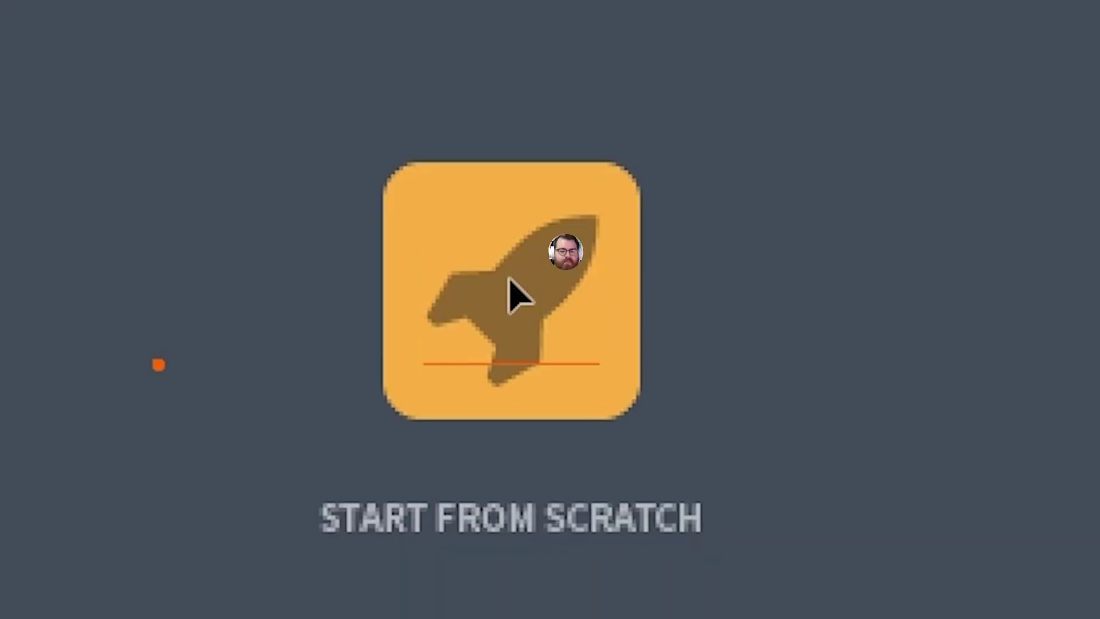
{"action": "left_click", "coordinate": [509, 319]}
{"action": "key", "text": "Up"}
{"action": "key", "text": "Left"}
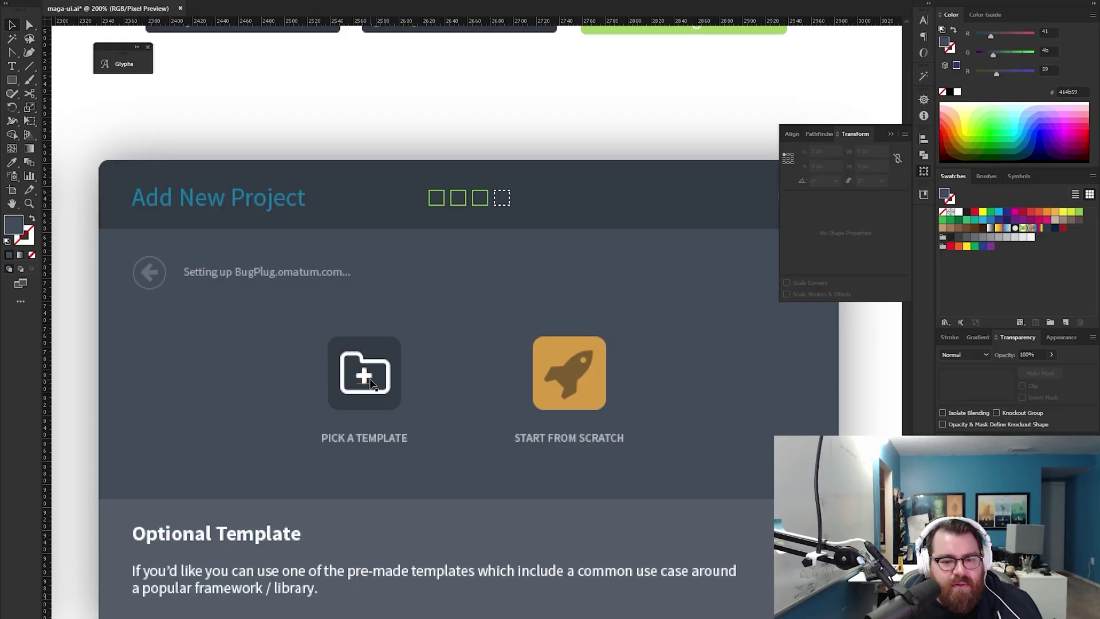
Step: Try to replace the folder icon above PICK A TEMPLATE with another FontAwesome Regular glyph
{"action": "double_click", "coordinate": [370, 379]}
{"action": "left_click", "coordinate": [123, 64]}
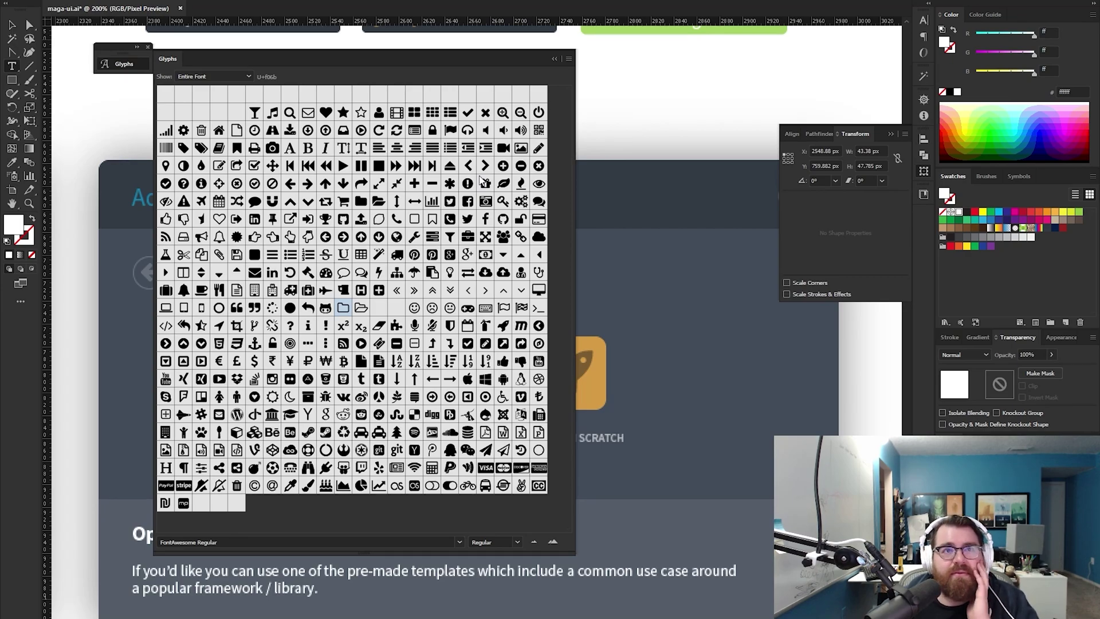
{"action": "left_click", "coordinate": [553, 58]}
{"action": "type", "text": "yea"}
{"action": "key", "text": "BackSpace"}
{"action": "key", "text": "BackSpace"}
{"action": "key", "text": "BackSpace"}
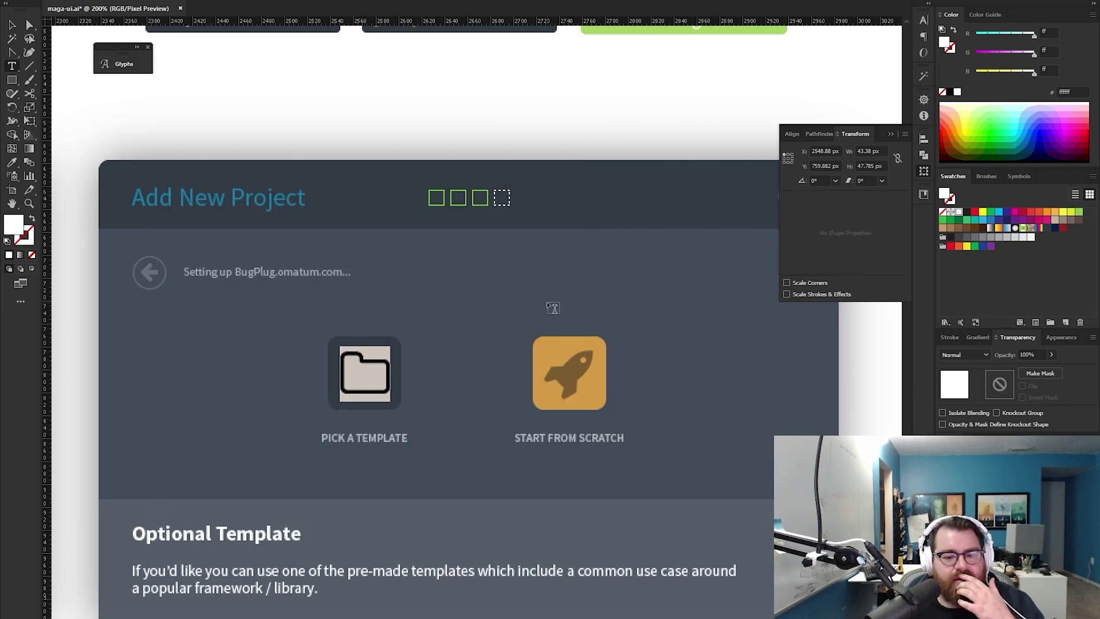
{"action": "type", "text": "YEA"}
{"action": "key", "text": "Escape"}
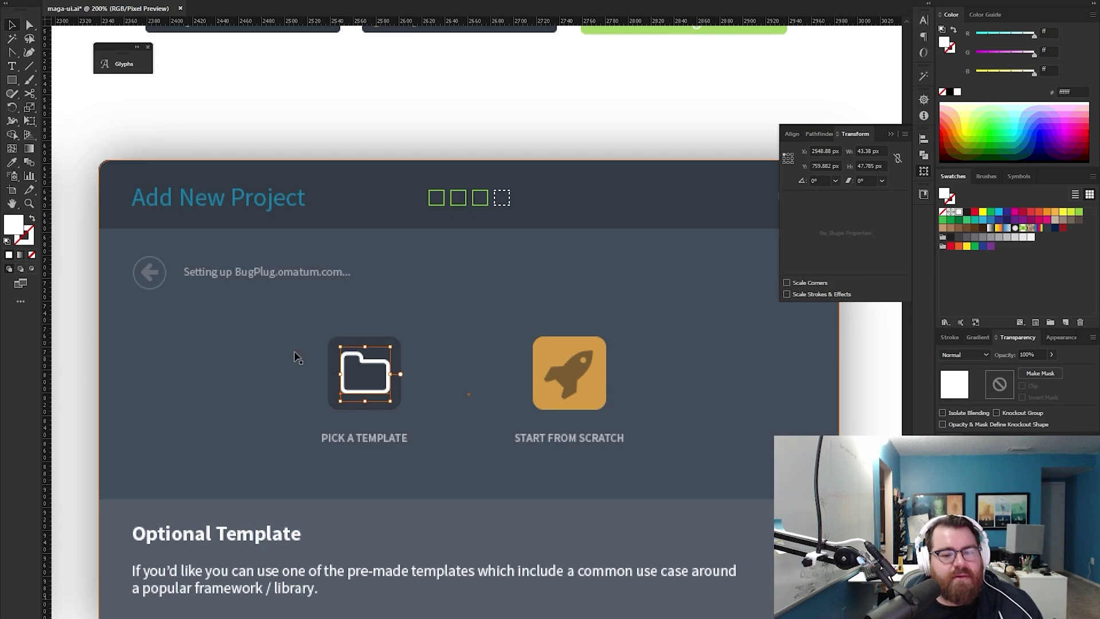
Step: Delete the dark rounded tile and the folder icon above the PICK A TEMPLATE label
{"action": "left_click", "coordinate": [379, 348]}
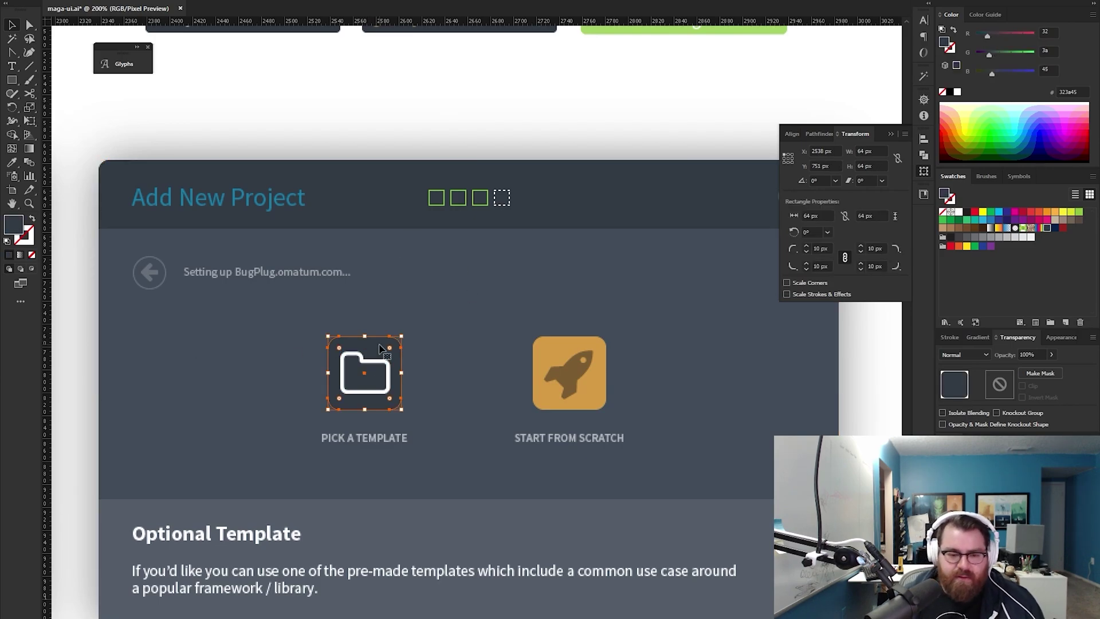
{"action": "key", "text": "Delete"}
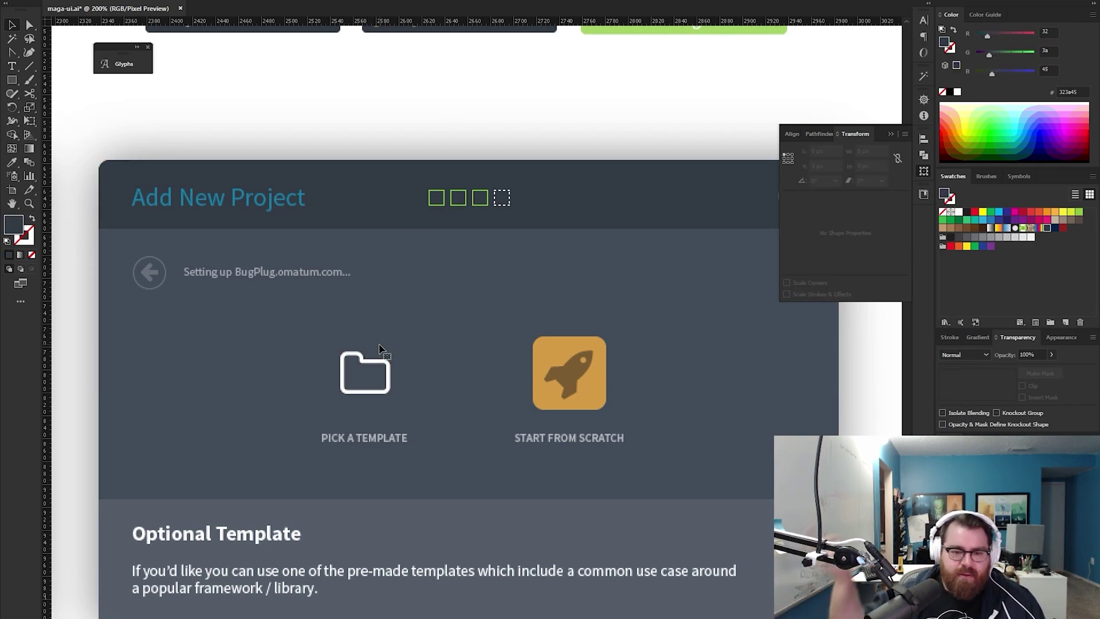
{"action": "left_click", "coordinate": [389, 375]}
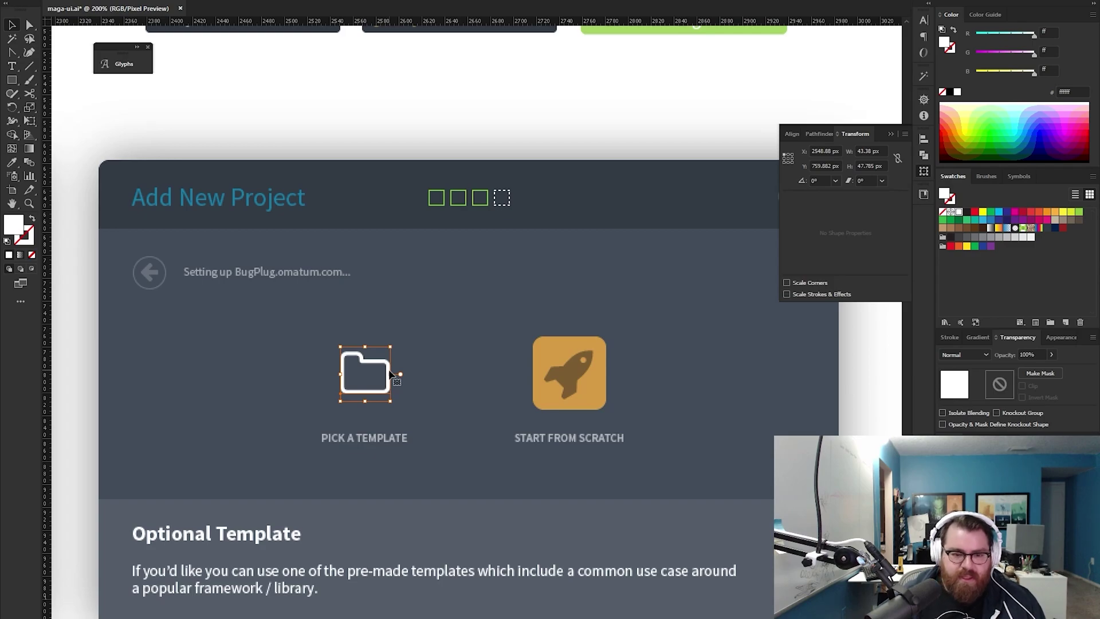
{"action": "key", "text": "Delete"}
Step: Copy an empty dropdown field from the engine modal into the Optional Template modal and relabel PICK A TEMPLATE as SELECT PRE-CONFIG
{"action": "key", "text": "z"}
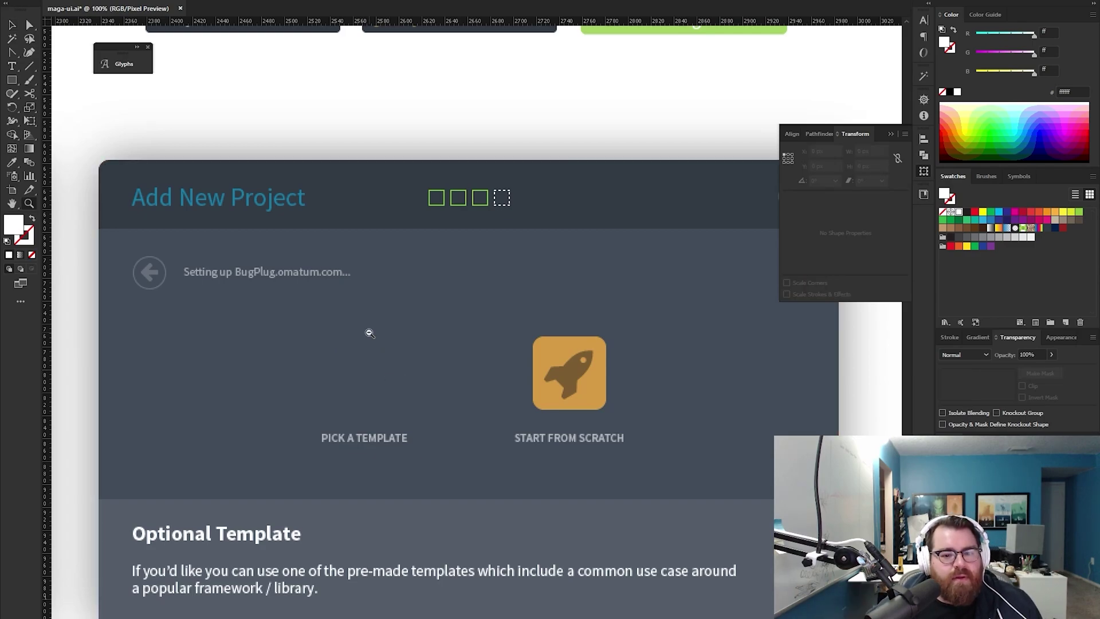
{"action": "left_click", "coordinate": [368, 332], "text": "alt"}
{"action": "left_click_drag", "start_coordinate": [321, 367], "coordinate": [594, 293]}
{"action": "left_click", "coordinate": [392, 307]}
{"action": "left_click", "coordinate": [524, 246], "text": "ctrl"}
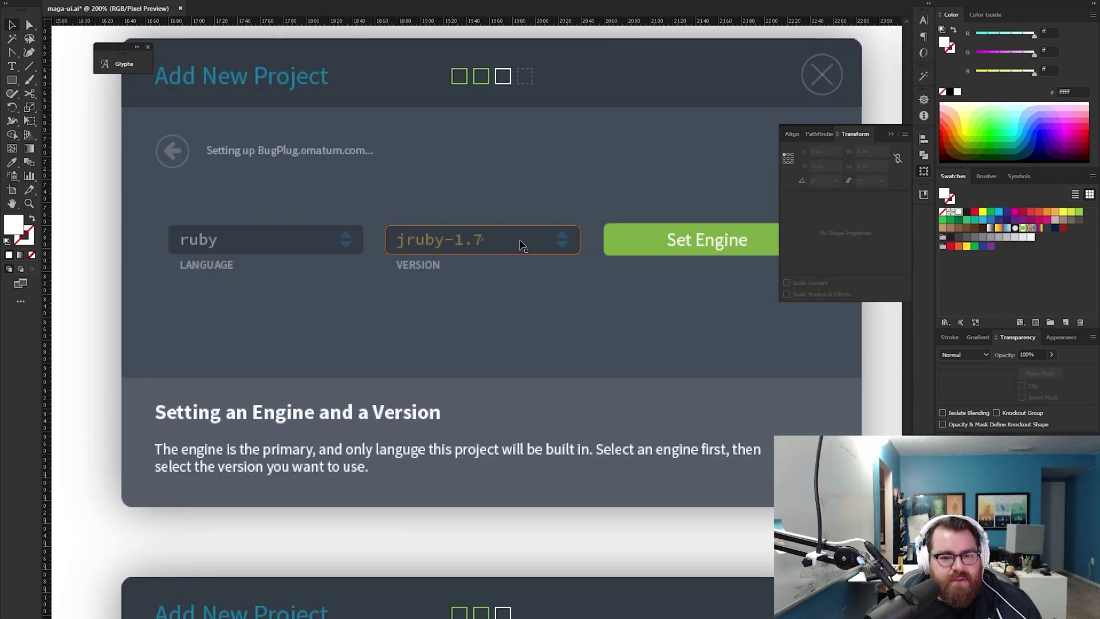
{"action": "left_click", "coordinate": [498, 280]}
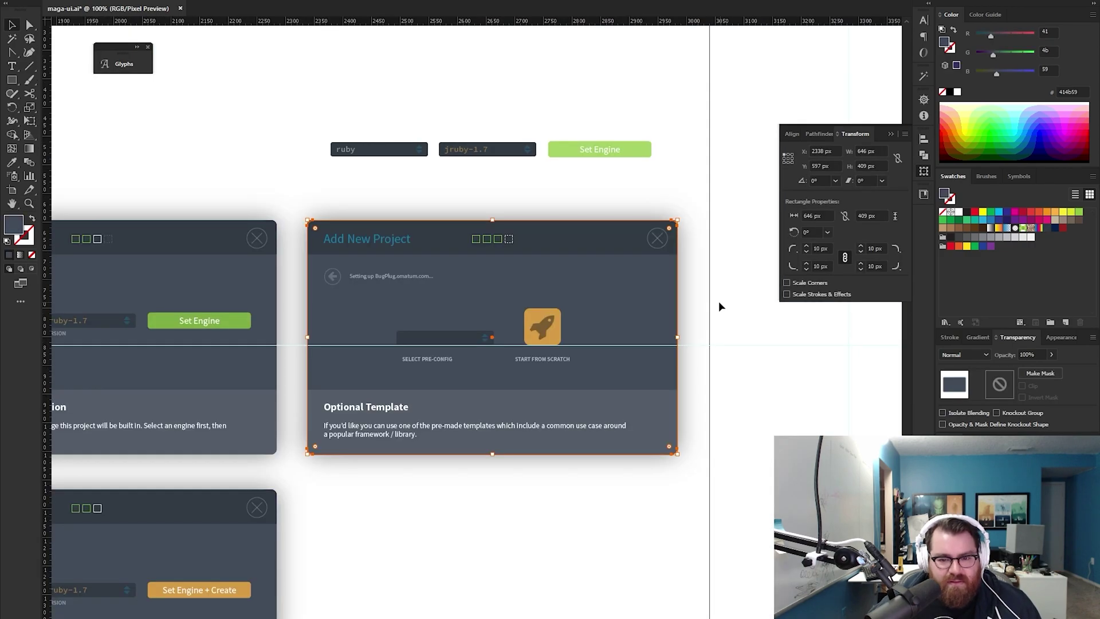
{"action": "left_click", "coordinate": [719, 300]}
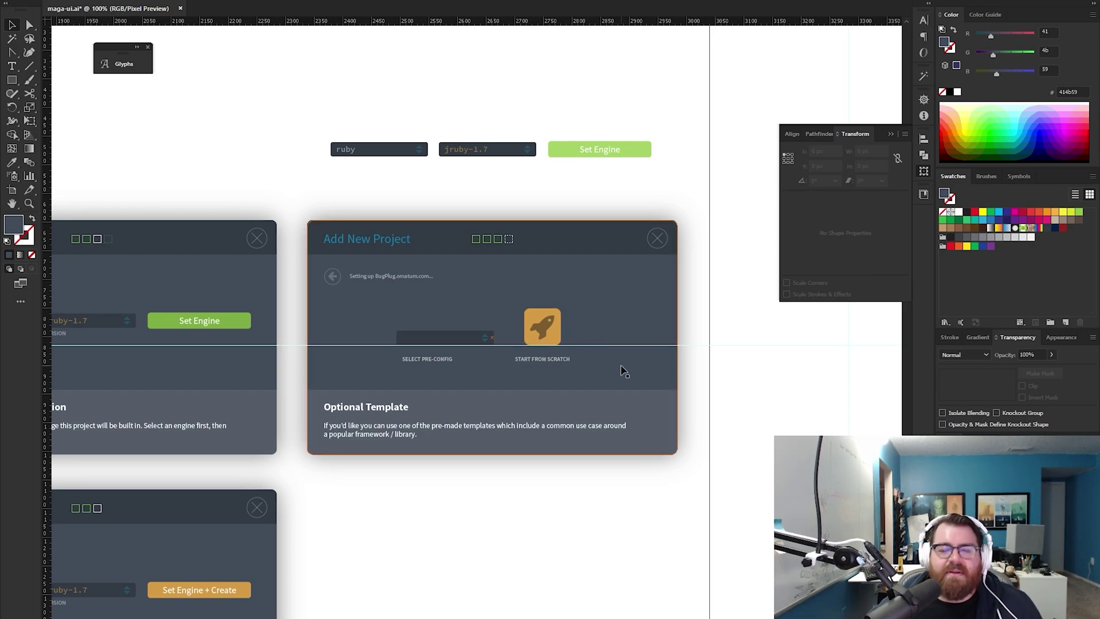
Step: Replace the START FROM SCRATCH rocket button and label with the engine screen's ruby field and orange Set Engine + Create button
{"action": "key", "text": "z"}
{"action": "left_click", "coordinate": [525, 359]}
{"action": "left_click_drag", "start_coordinate": [543, 318], "coordinate": [420, 386]}
{"action": "key", "text": "v"}
{"action": "left_click", "coordinate": [417, 387]}
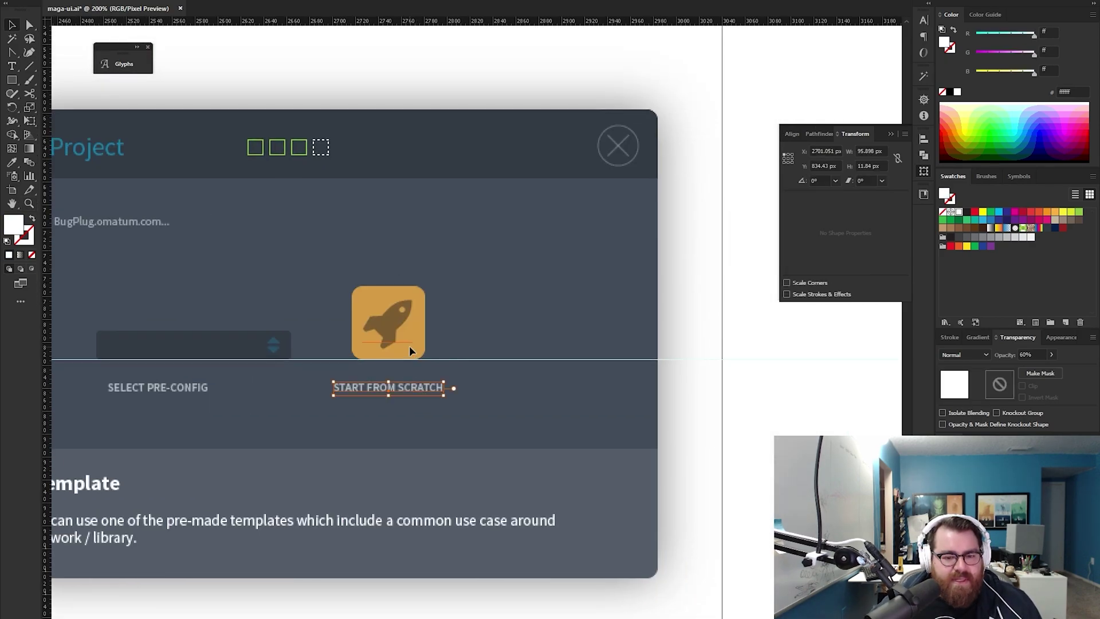
{"action": "left_click", "coordinate": [409, 346], "text": "shift"}
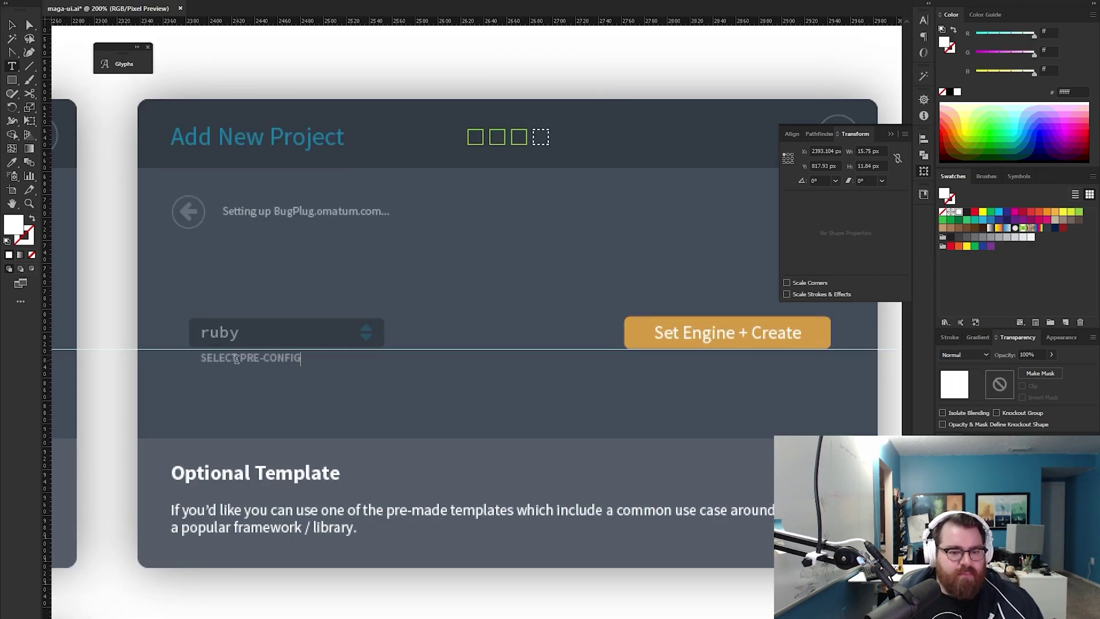
Step: Finish labeling the copied language field SELECT PRE-CONFIG and replace its ruby value with "Ruby on Rails"
{"action": "key", "text": "Escape"}
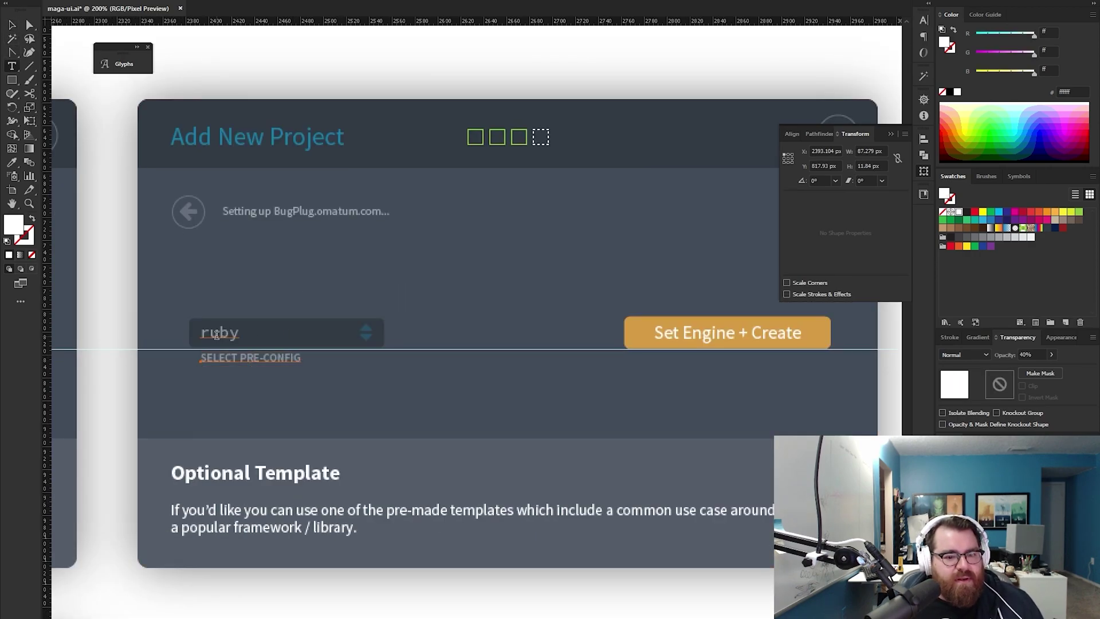
{"action": "double_click", "coordinate": [216, 333]}
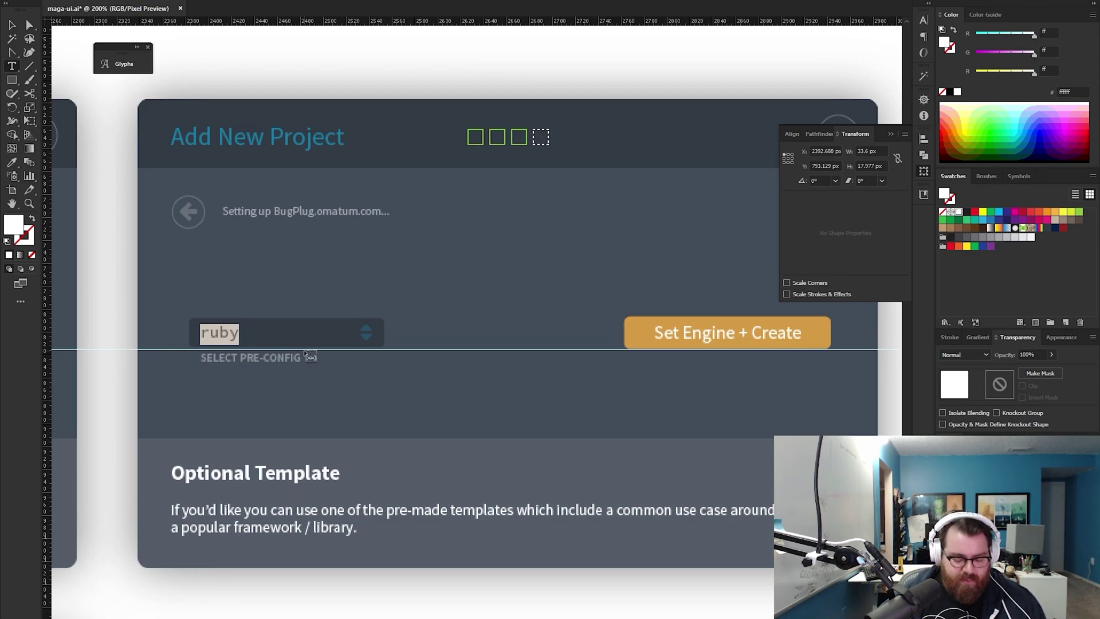
{"action": "type", "text": "Ruby on Rails"}
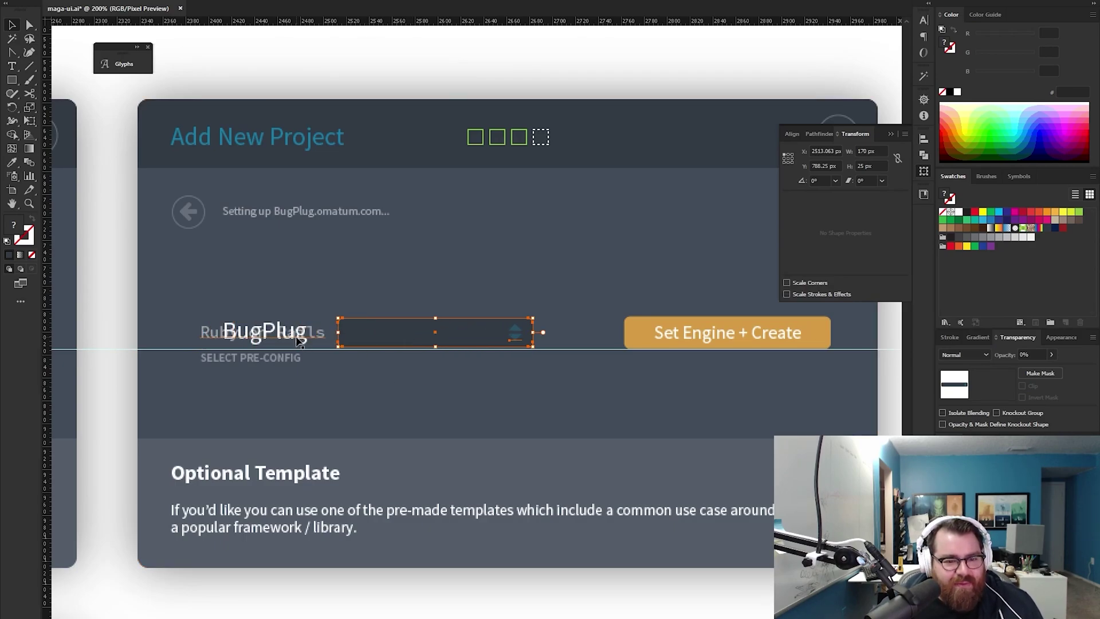
Step: Delete the stray BugPlug text and shift the Ruby on Rails value with its SELECT PRE-CONFIG label rightward onto the dropdown field
{"action": "left_click", "coordinate": [266, 327]}
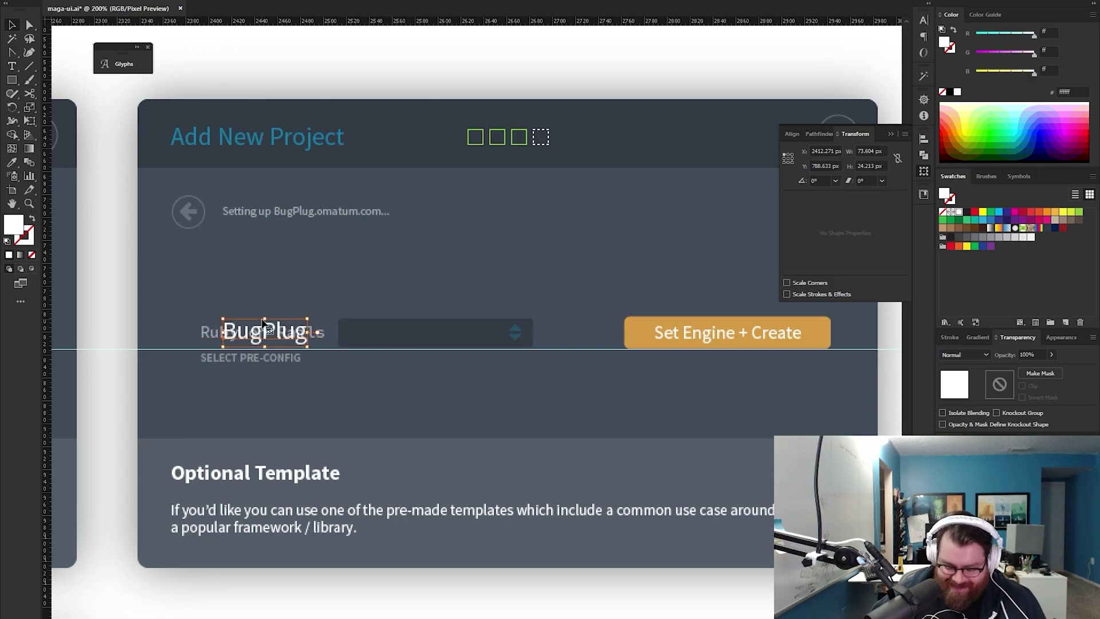
{"action": "key", "text": "Delete"}
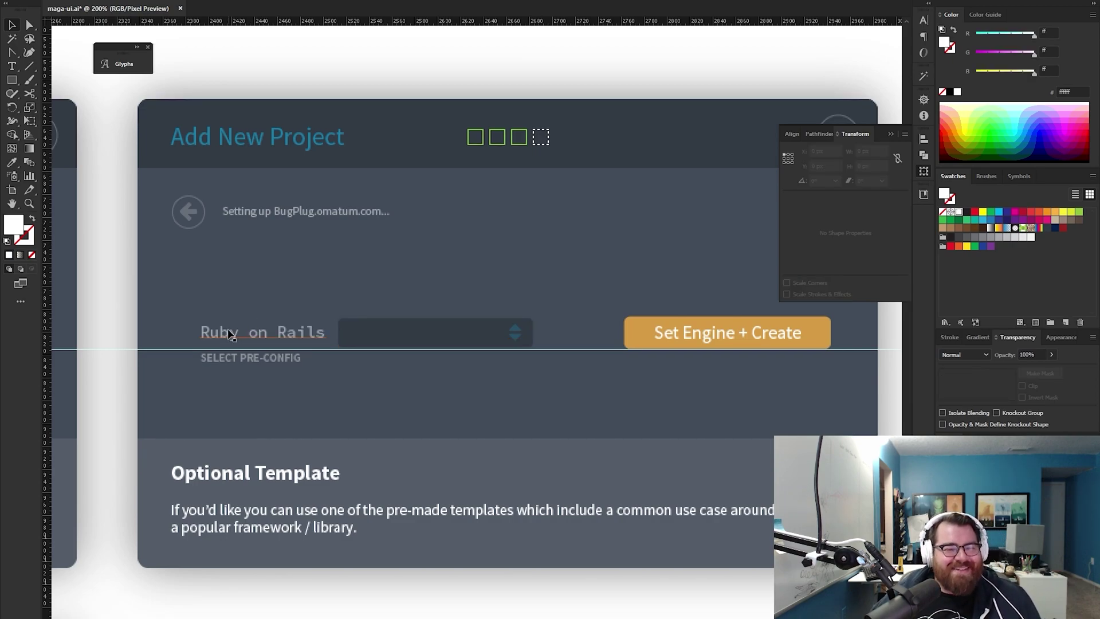
{"action": "left_click", "coordinate": [259, 362]}
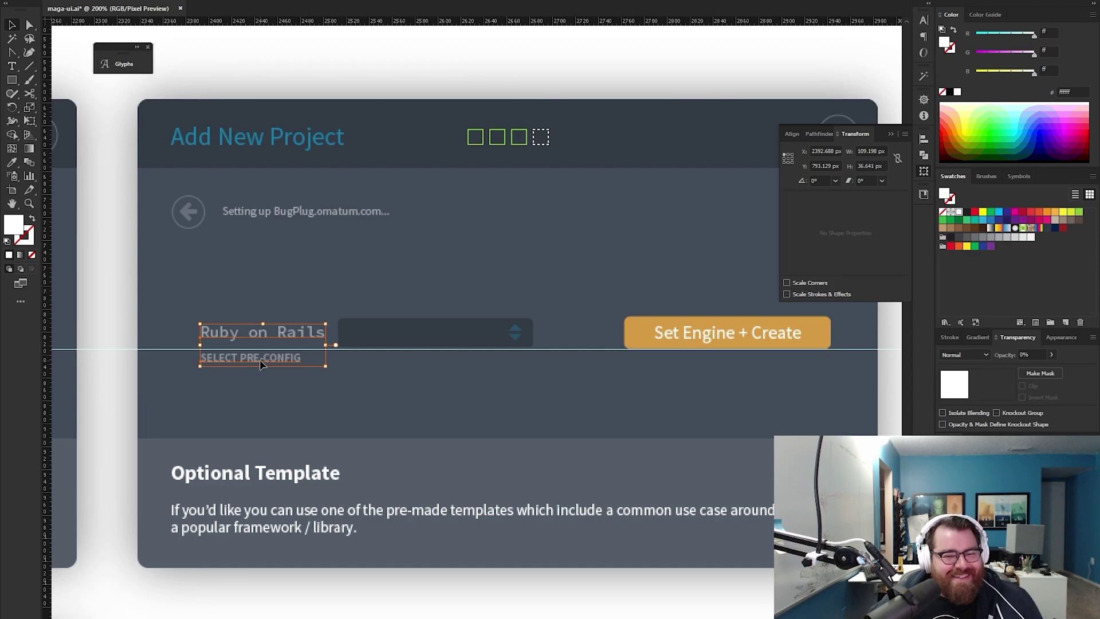
{"action": "key", "text": "shift+Right"}
{"action": "key", "text": "shift+Right"}
{"action": "key", "text": "shift+Right"}
{"action": "key", "text": "shift+Right"}
{"action": "key", "text": "shift+Right"}
{"action": "key", "text": "shift+Right"}
{"action": "key", "text": "shift+Right"}
{"action": "key", "text": "shift+Right"}
{"action": "key", "text": "shift+Right"}
{"action": "key", "text": "shift+Right"}
{"action": "key", "text": "shift+Right"}
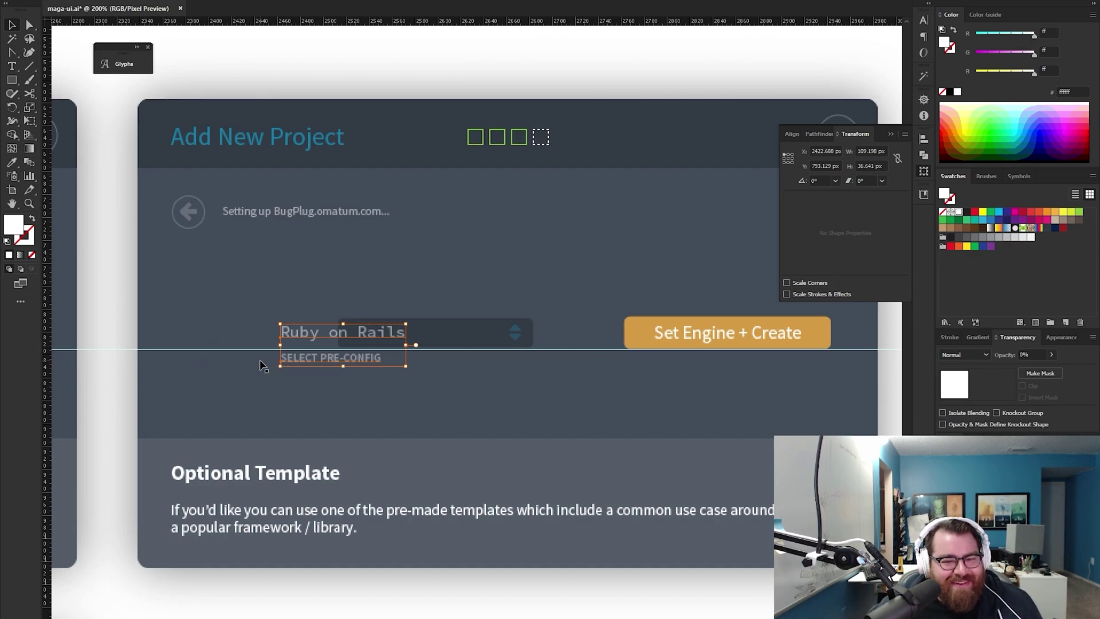
{"action": "key", "text": "shift+Right"}
{"action": "key", "text": "shift+Right"}
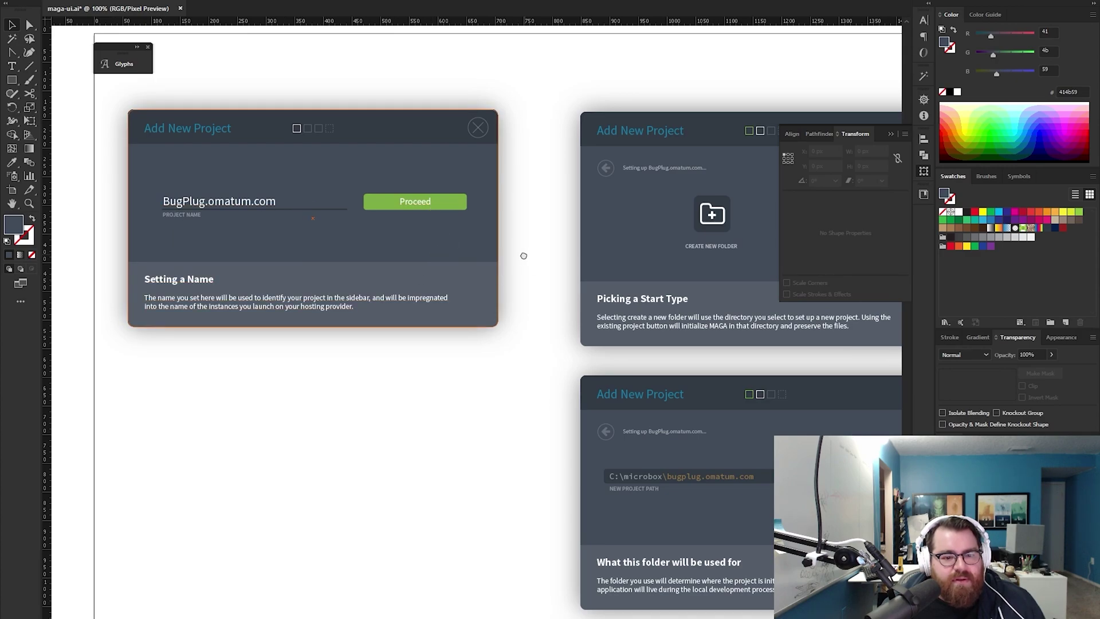
Step: Review the new-folder path through the Picking a Start Type and Create Folder modals, checking the icon, project path, and button
{"action": "key", "text": "Page_Down"}
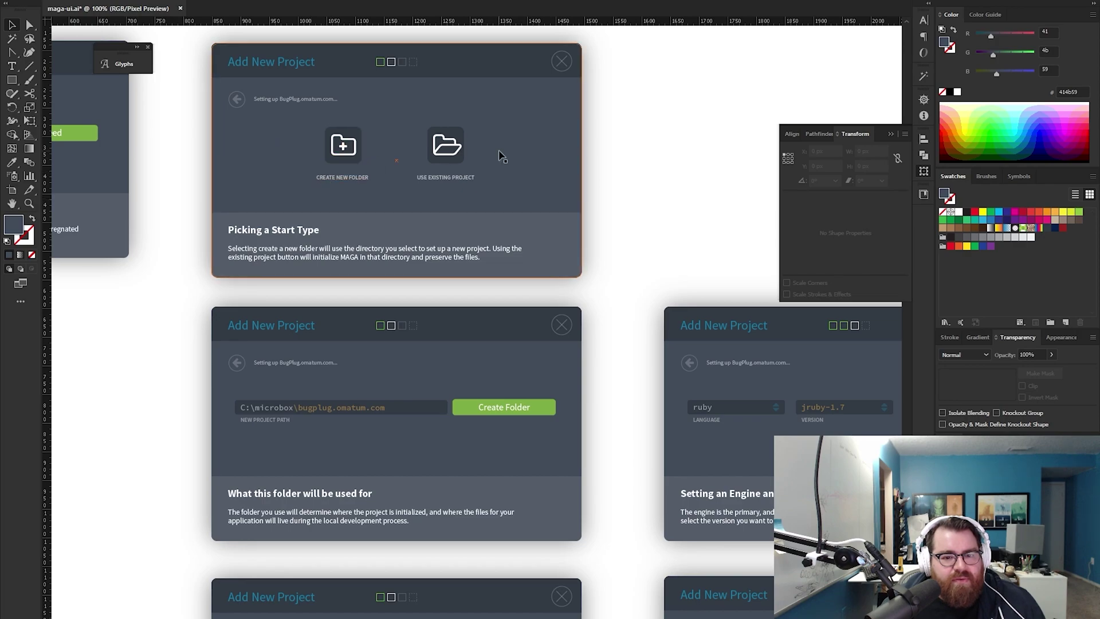
{"action": "left_click_drag", "start_coordinate": [612, 207], "coordinate": [598, 167]}
{"action": "left_click", "coordinate": [316, 92]}
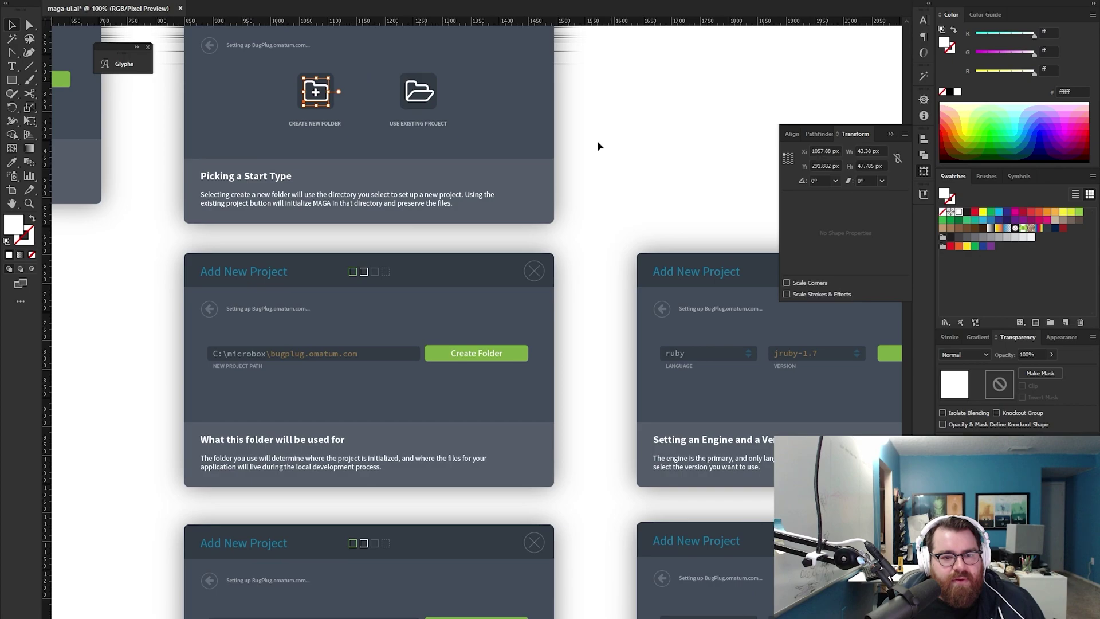
{"action": "left_click", "coordinate": [598, 143]}
{"action": "left_click_drag", "start_coordinate": [588, 295], "coordinate": [580, 151]}
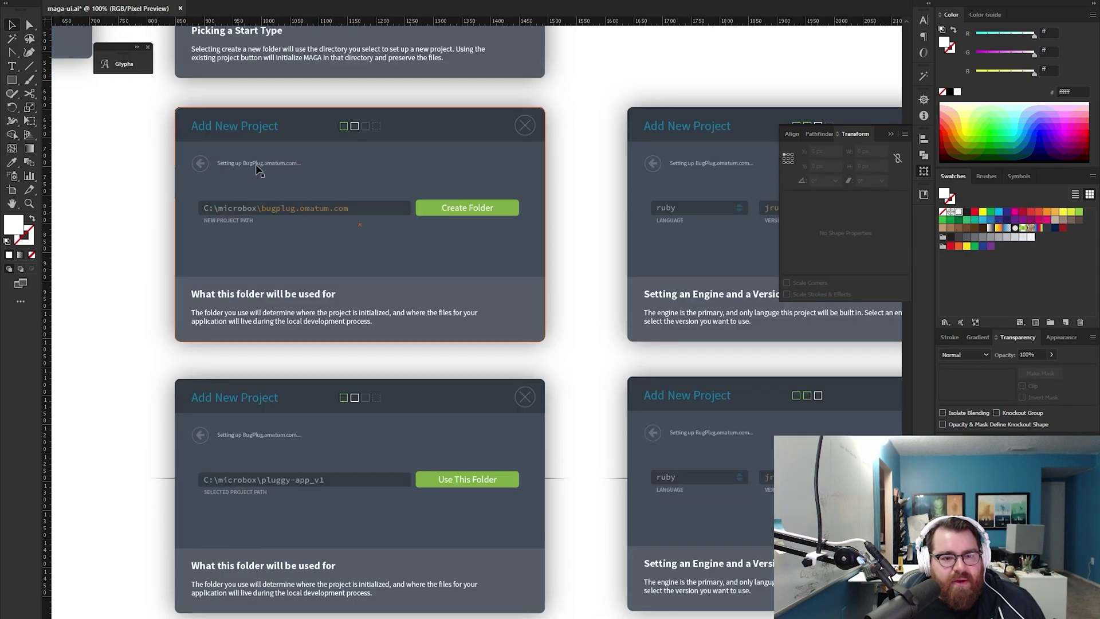
{"action": "left_click", "coordinate": [290, 212]}
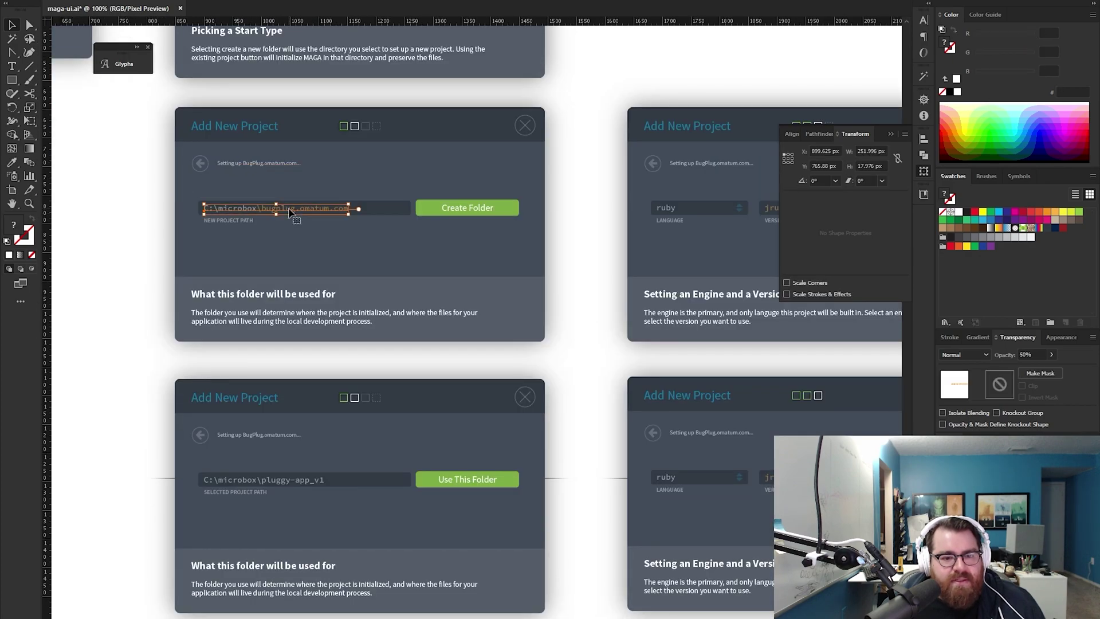
{"action": "left_click", "coordinate": [476, 211]}
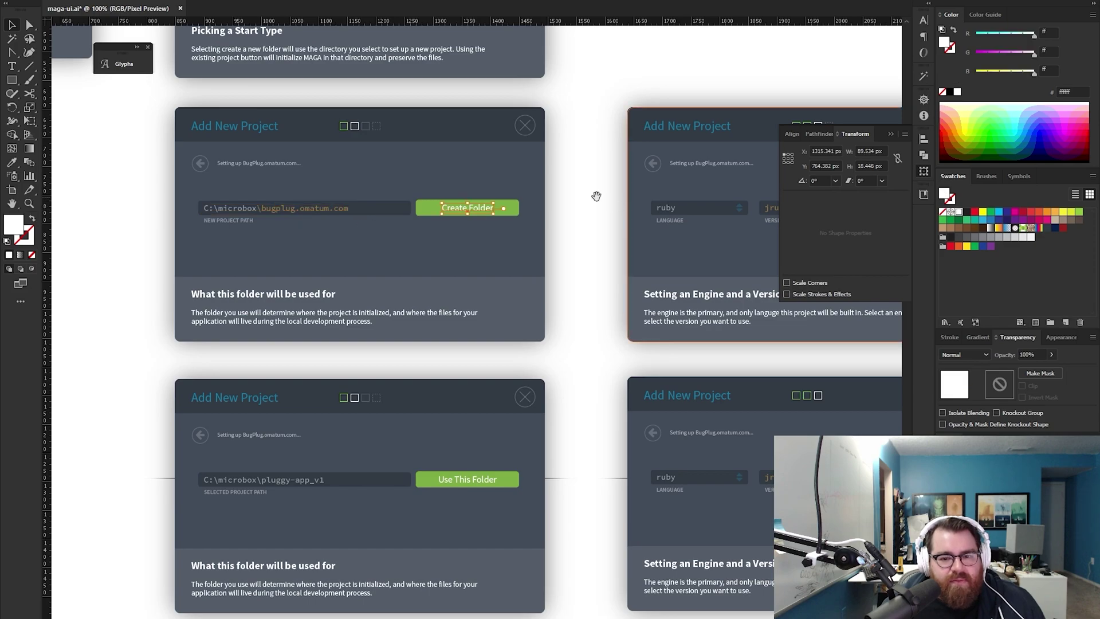
Step: Review the engine modal's language, version, and Set Engine button, plus the Optional Template modal's pre-config field and Set Engine + Create button
{"action": "left_click_drag", "start_coordinate": [547, 200], "coordinate": [184, 214]}
{"action": "left_click", "coordinate": [246, 230]}
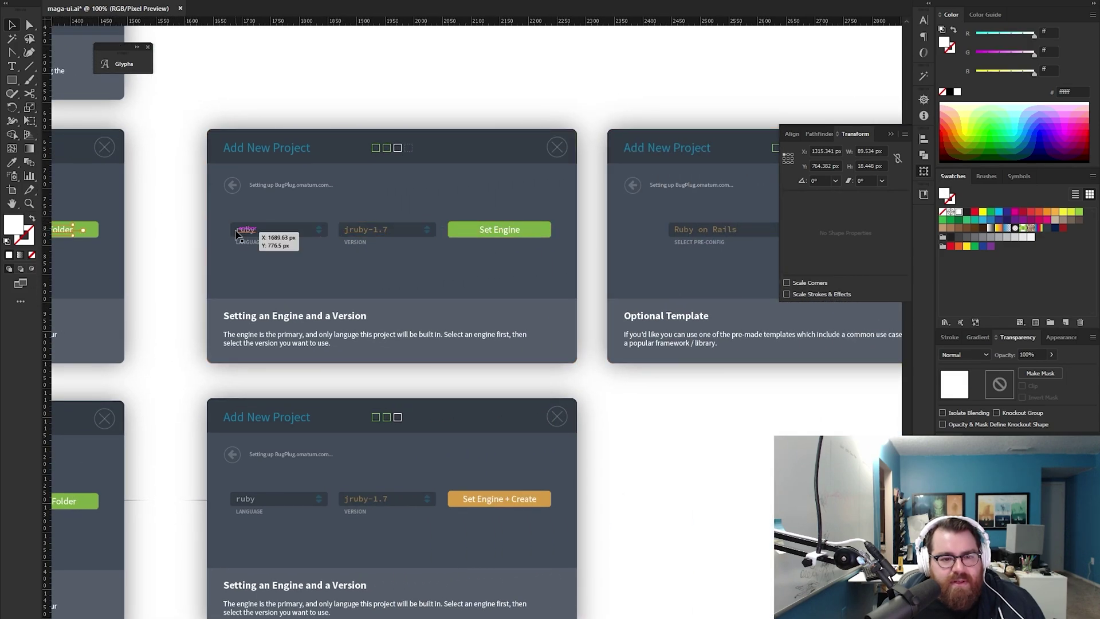
{"action": "left_click", "coordinate": [363, 233]}
{"action": "left_click", "coordinate": [492, 229]}
{"action": "left_click_drag", "start_coordinate": [574, 201], "coordinate": [236, 213]}
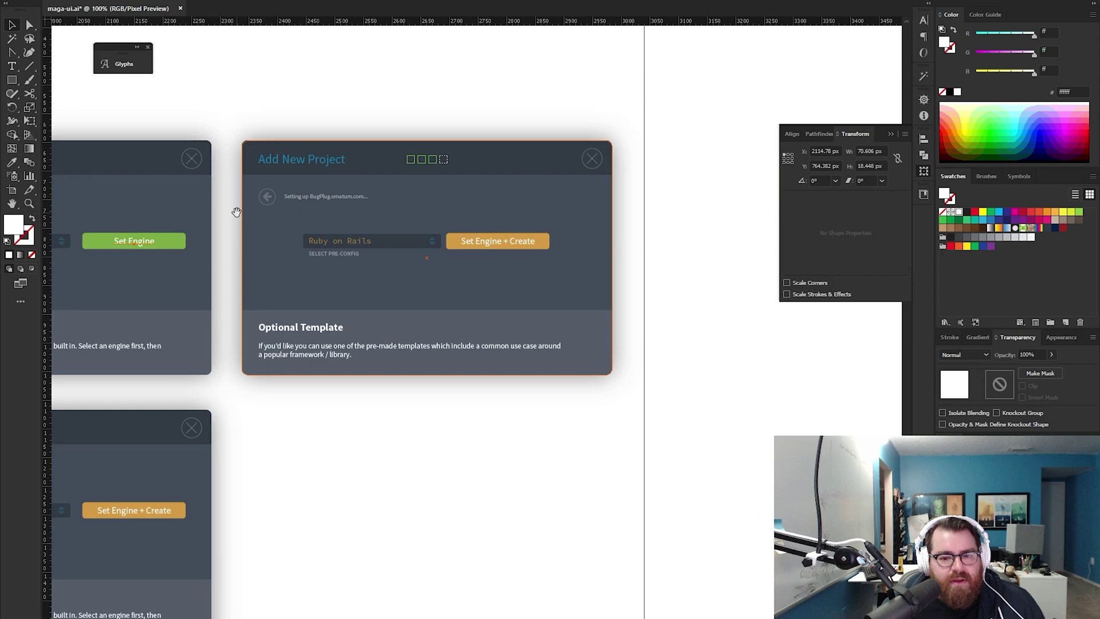
{"action": "left_click", "coordinate": [353, 241]}
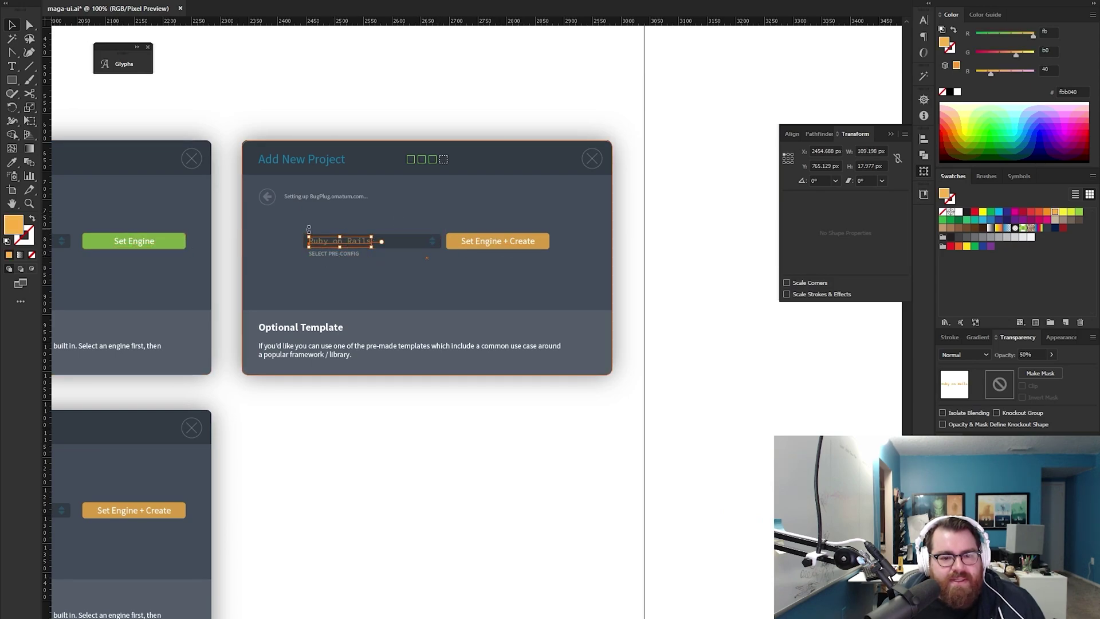
{"action": "left_click", "coordinate": [497, 241]}
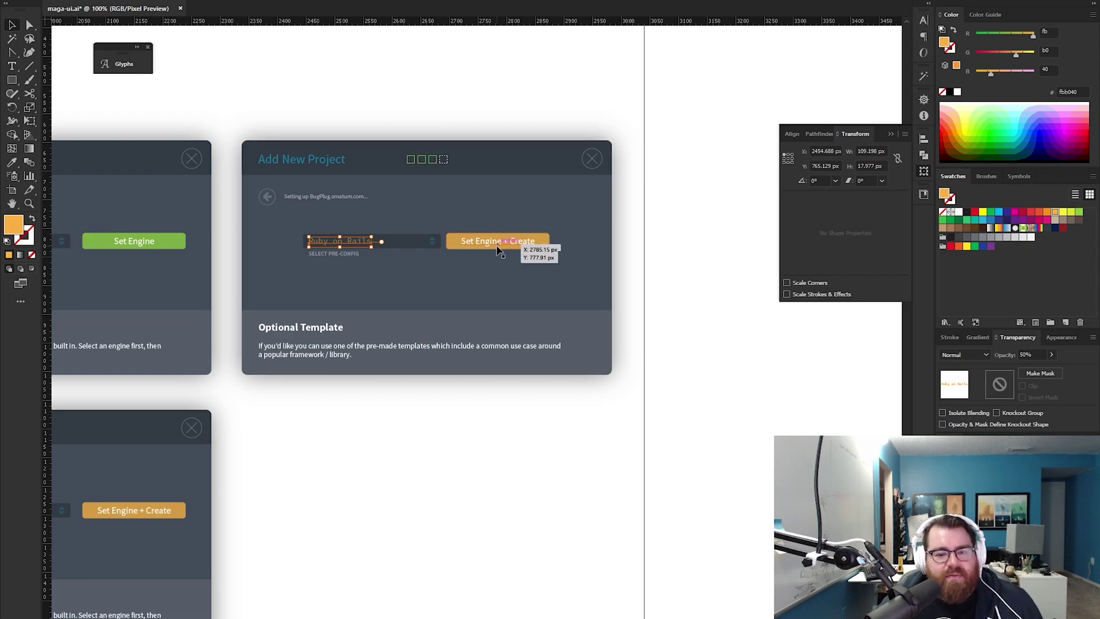
{"action": "left_click", "coordinate": [609, 235]}
Step: Review the existing-folder path, checking the Use This Folder button and the engine modal's language, version, and Set Engine + Create button
{"action": "left_click_drag", "start_coordinate": [206, 280], "coordinate": [408, 246]}
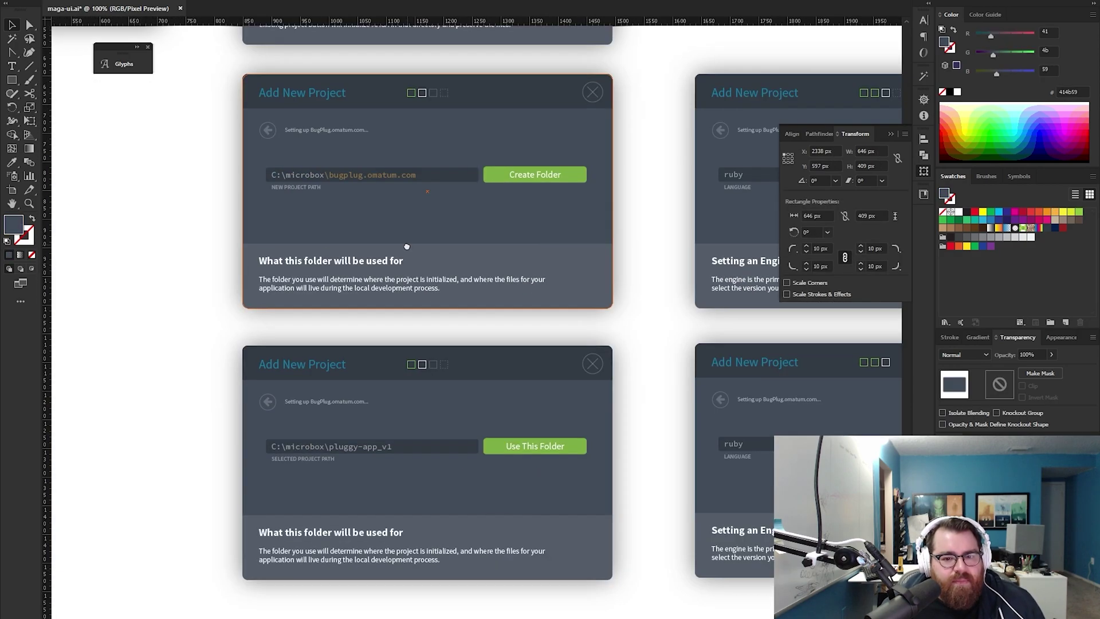
{"action": "left_click_drag", "start_coordinate": [405, 399], "coordinate": [401, 249]}
{"action": "scroll", "coordinate": [401, 250], "scroll_direction": "down", "scroll_amount": 2}
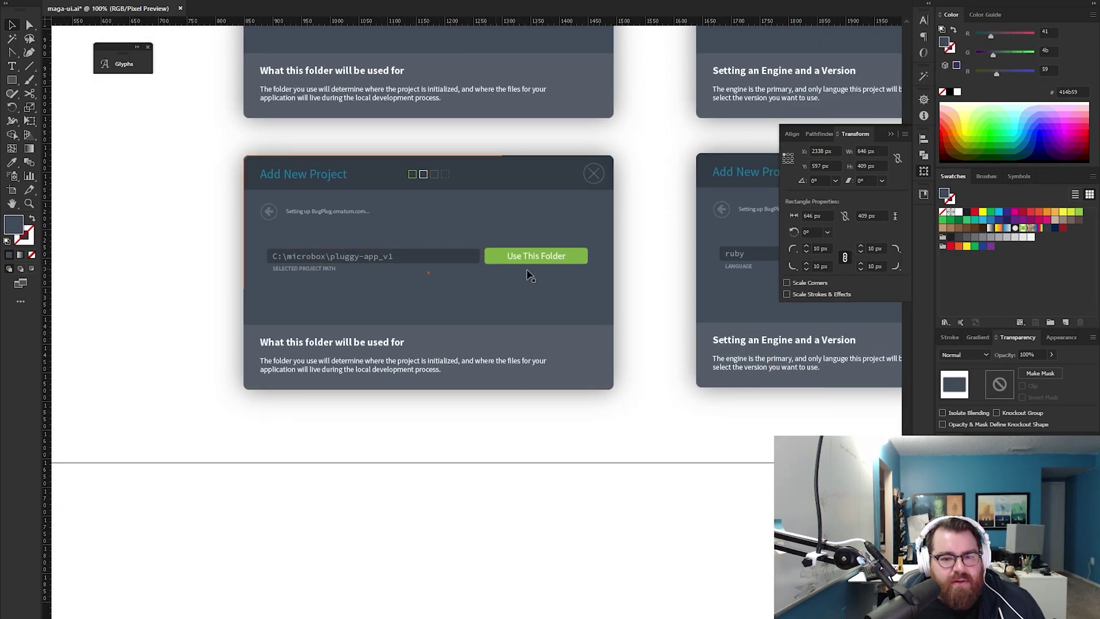
{"action": "left_click", "coordinate": [562, 263]}
{"action": "left_click_drag", "start_coordinate": [634, 229], "coordinate": [232, 243]}
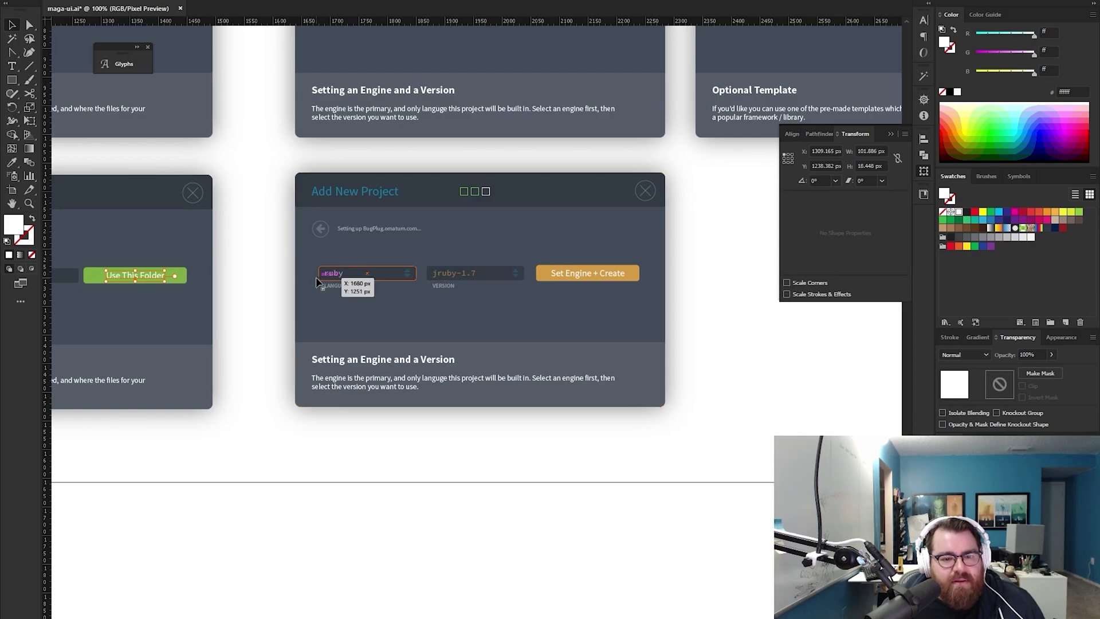
{"action": "left_click", "coordinate": [575, 274]}
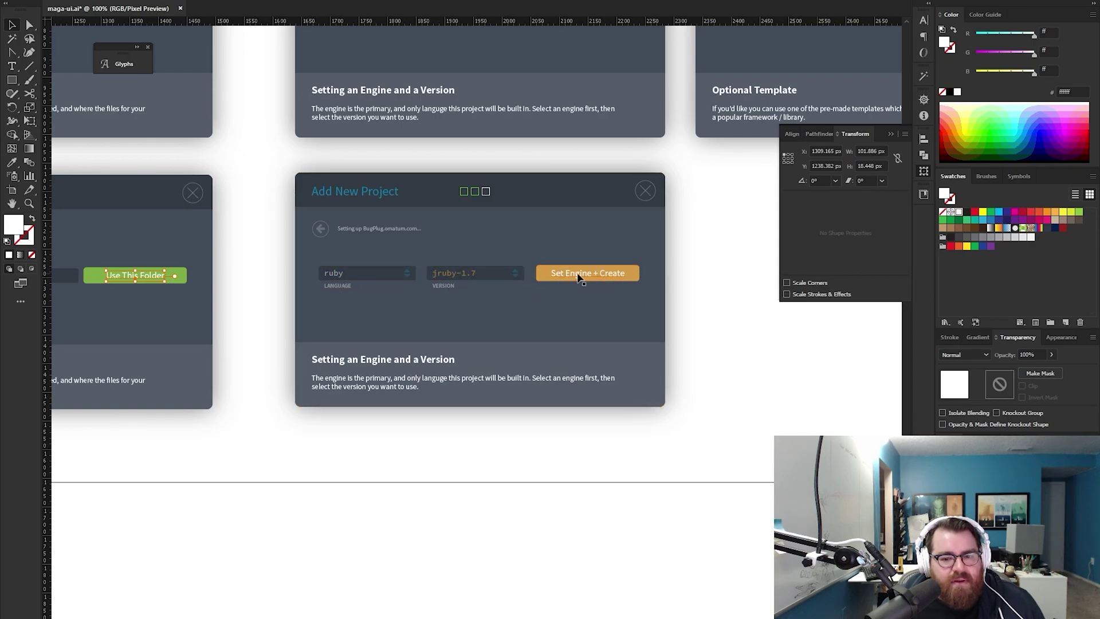
{"action": "left_click_drag", "start_coordinate": [659, 248], "coordinate": [536, 290]}
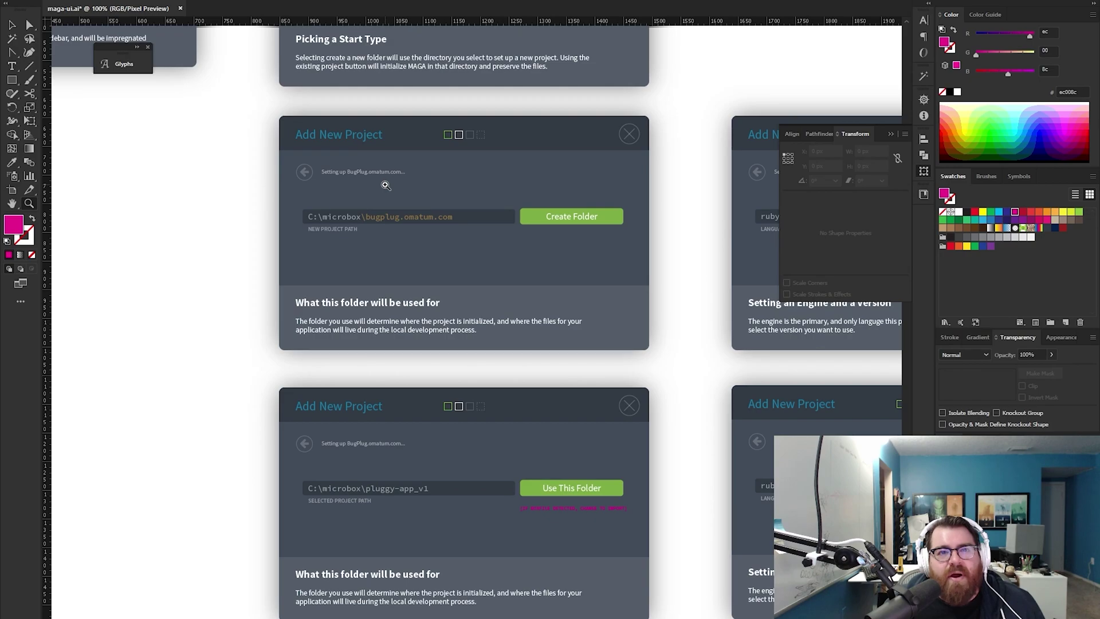
Step: Compare the Create Folder, engine and version, and Optional Template modals along the new-folder path
{"action": "left_click_drag", "start_coordinate": [643, 220], "coordinate": [326, 222]}
{"action": "left_click_drag", "start_coordinate": [644, 263], "coordinate": [308, 226]}
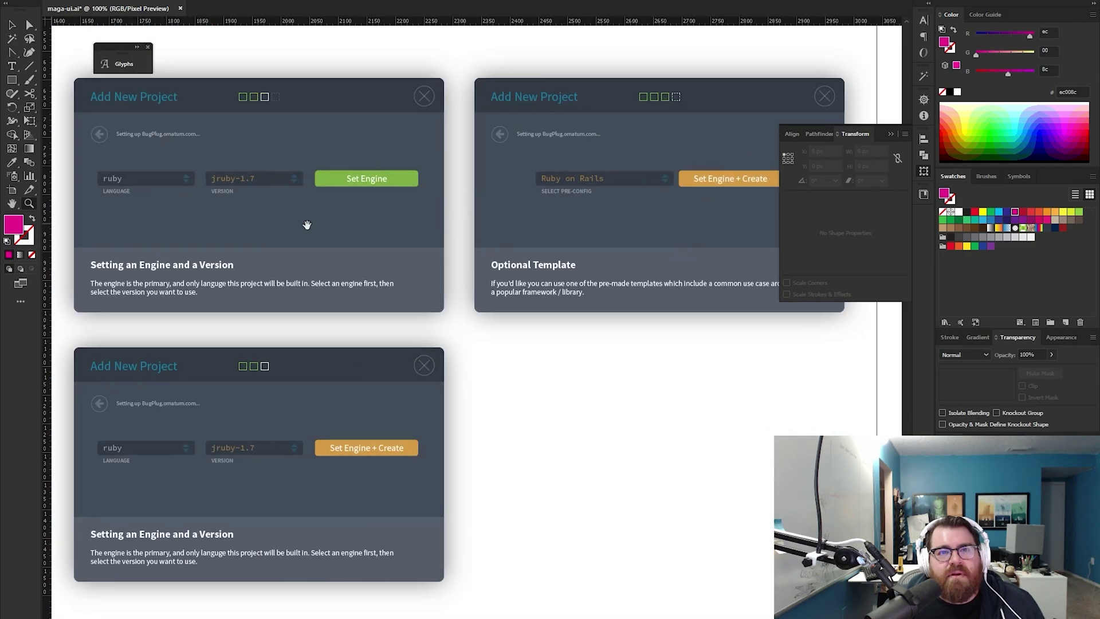
{"action": "left_click", "coordinate": [493, 241], "text": "ctrl"}
{"action": "left_click_drag", "start_coordinate": [493, 241], "coordinate": [408, 290]}
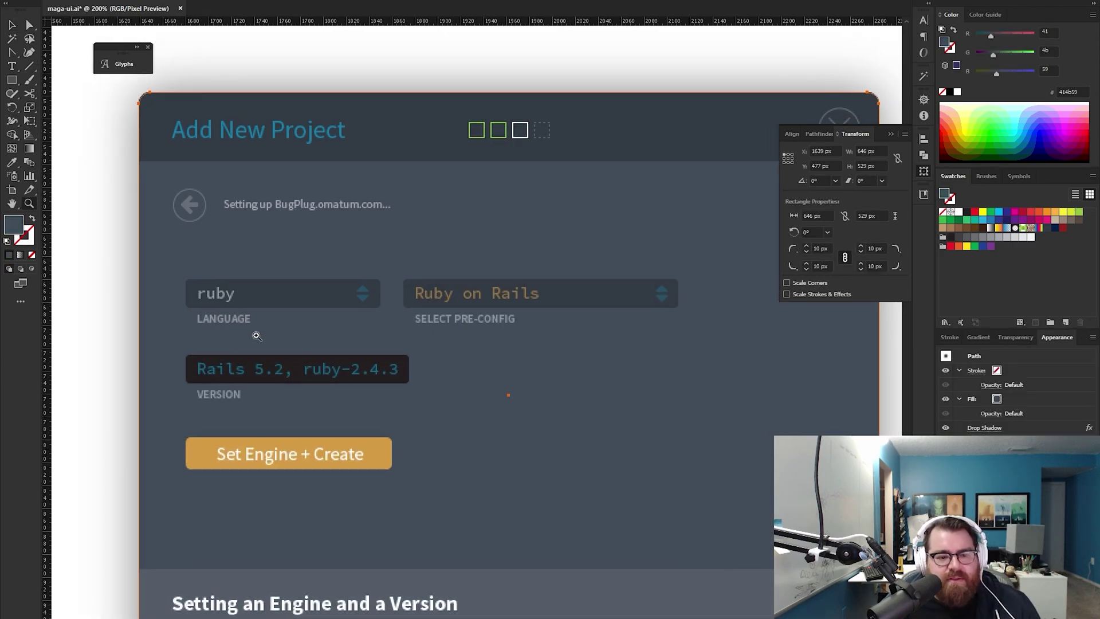
Step: Undo the Generic Ruby App wording in the SELECT PRE-CONFIG field while keeping the repositioned Set Engine + Create button
{"action": "key", "text": "v"}
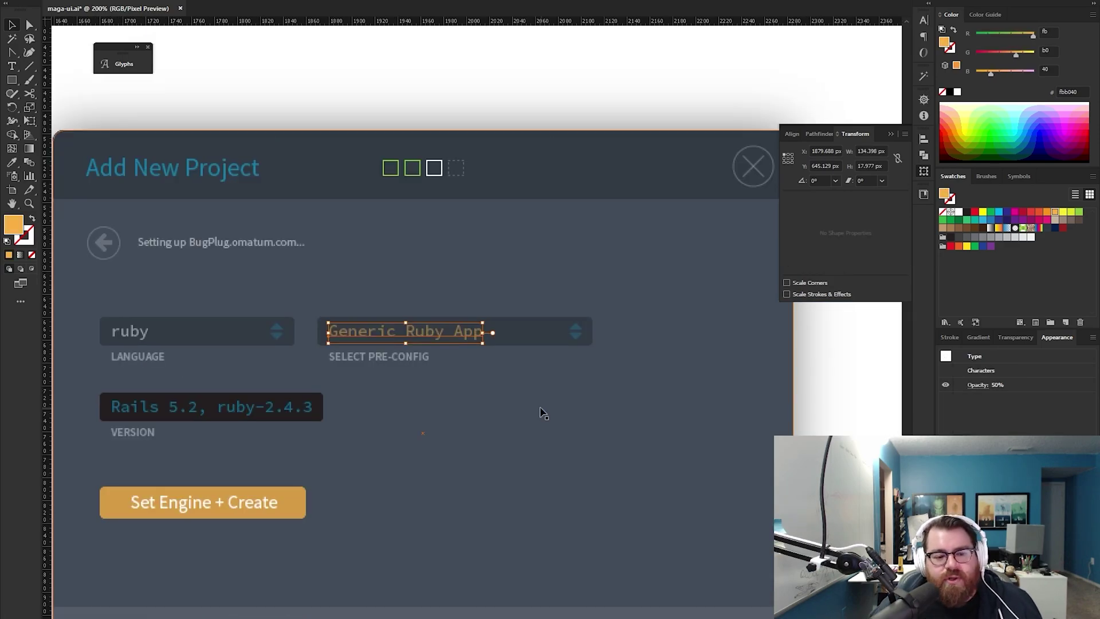
{"action": "key", "text": "ctrl+z"}
{"action": "key", "text": "ctrl+z"}
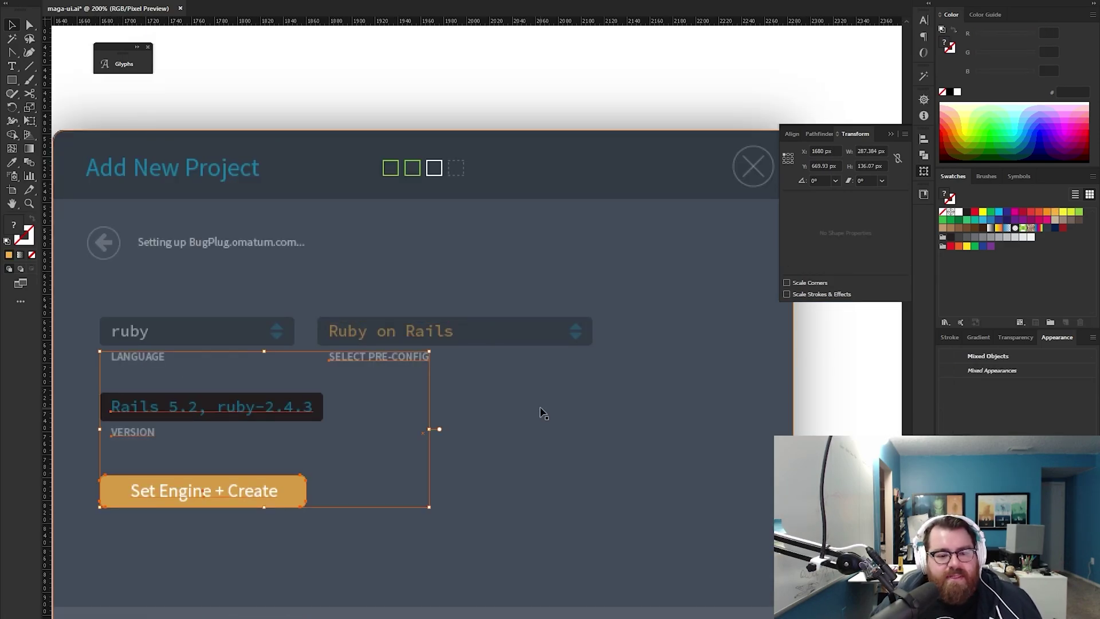
{"action": "key", "text": "ctrl+z"}
{"action": "key", "text": "ctrl+shift+z"}
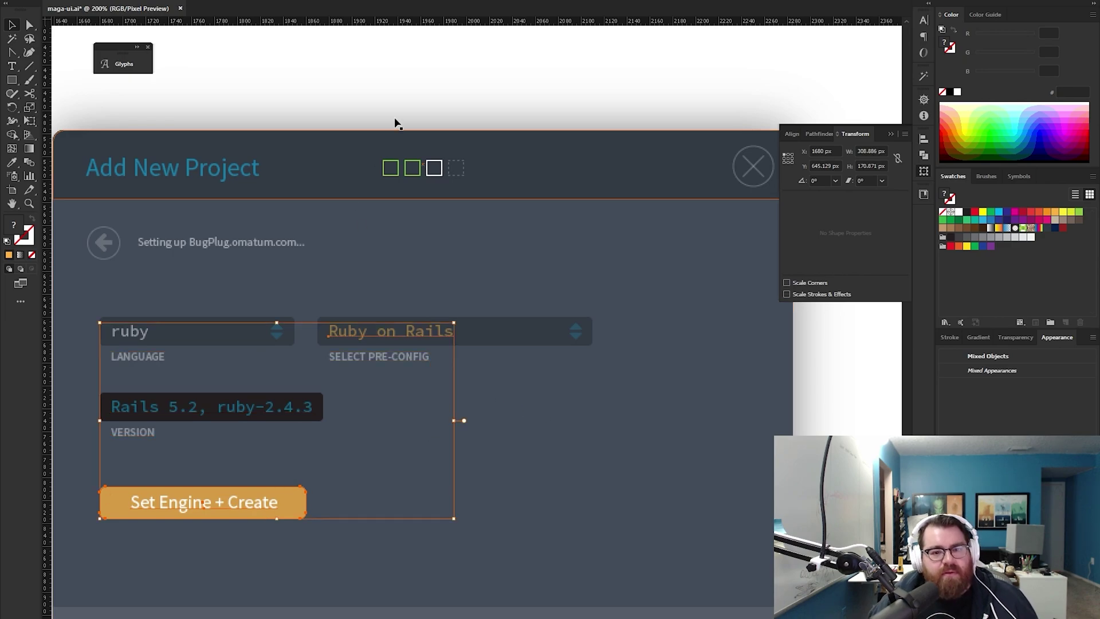
Step: Narrow the LANGUAGE dropdown field around its ruby value and shift its arrows inside the shortened field
{"action": "left_click", "coordinate": [378, 252]}
{"action": "left_click", "coordinate": [310, 359]}
{"action": "left_click_drag", "start_coordinate": [442, 376], "coordinate": [462, 425]}
{"action": "key", "text": "v"}
{"action": "left_click", "coordinate": [458, 338]}
{"action": "left_click_drag", "start_coordinate": [475, 335], "coordinate": [372, 337]}
{"action": "left_click_drag", "start_coordinate": [447, 342], "coordinate": [352, 343]}
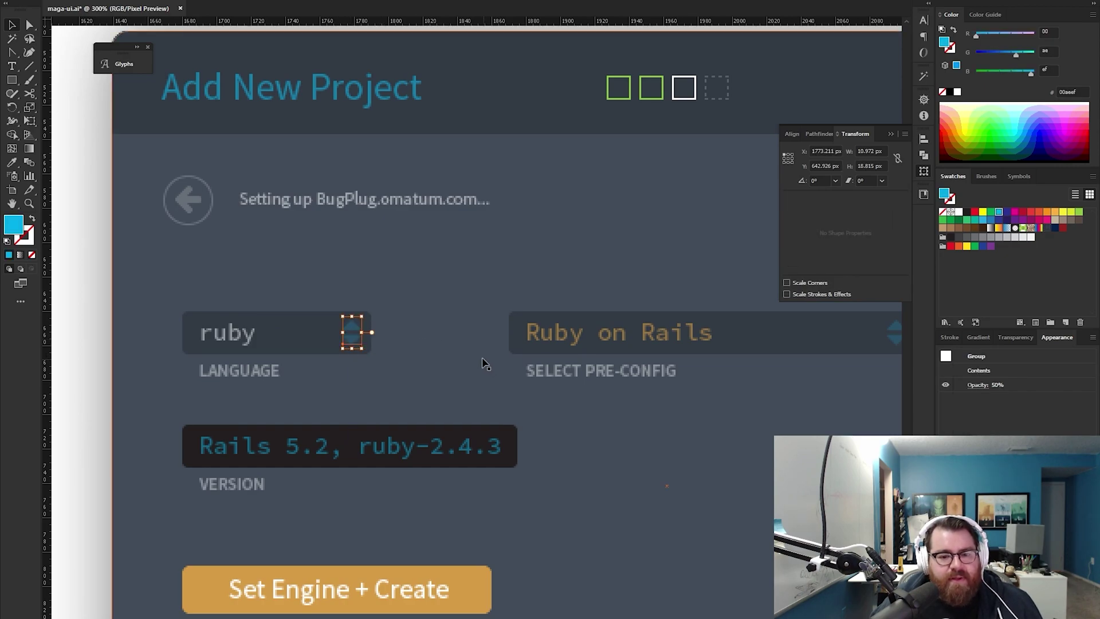
{"action": "left_click_drag", "start_coordinate": [484, 363], "coordinate": [297, 352]}
{"action": "left_click", "coordinate": [700, 332]}
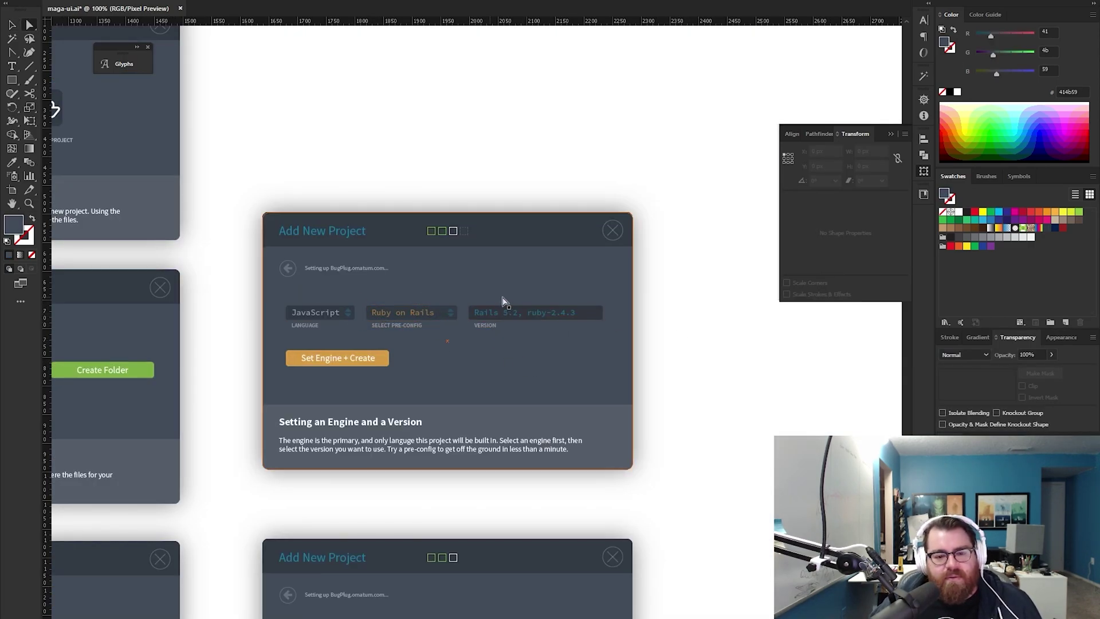
{"action": "key", "text": "ctrl+z"}
{"action": "key", "text": "ctrl+z"}
{"action": "key", "text": "ctrl+z"}
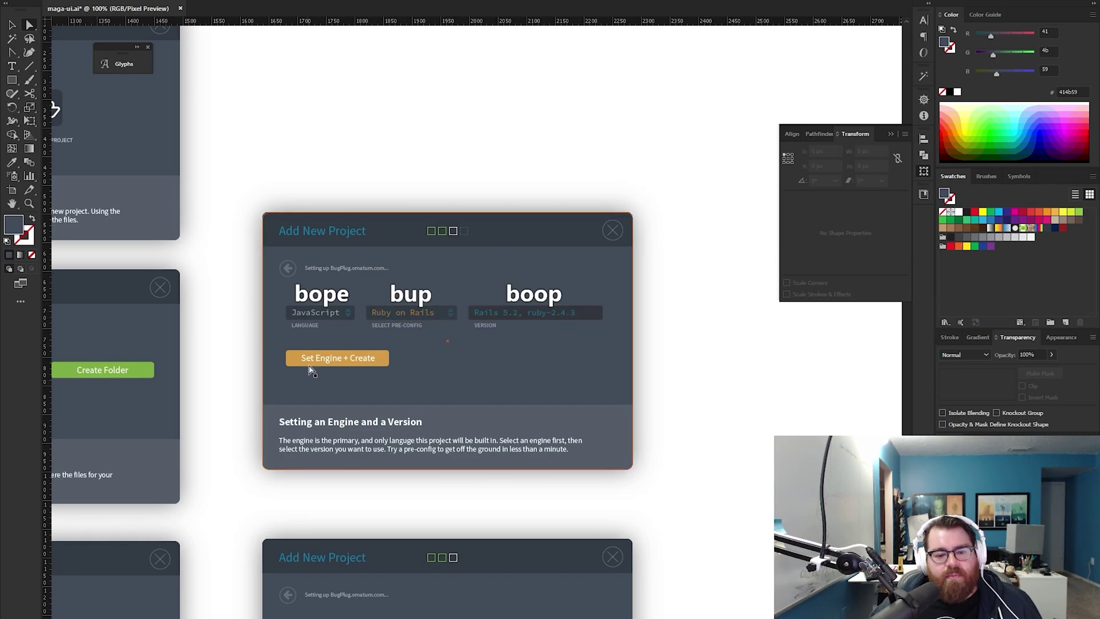
{"action": "key", "text": "ctrl+shift+z"}
{"action": "key", "text": "ctrl+shift+z"}
{"action": "key", "text": "ctrl+shift+z"}
Step: Compare the revised engine modal with the existing-folder engine modal beneath it, checking their fields, buttons, and description text
{"action": "left_click_drag", "start_coordinate": [347, 383], "coordinate": [537, 187]}
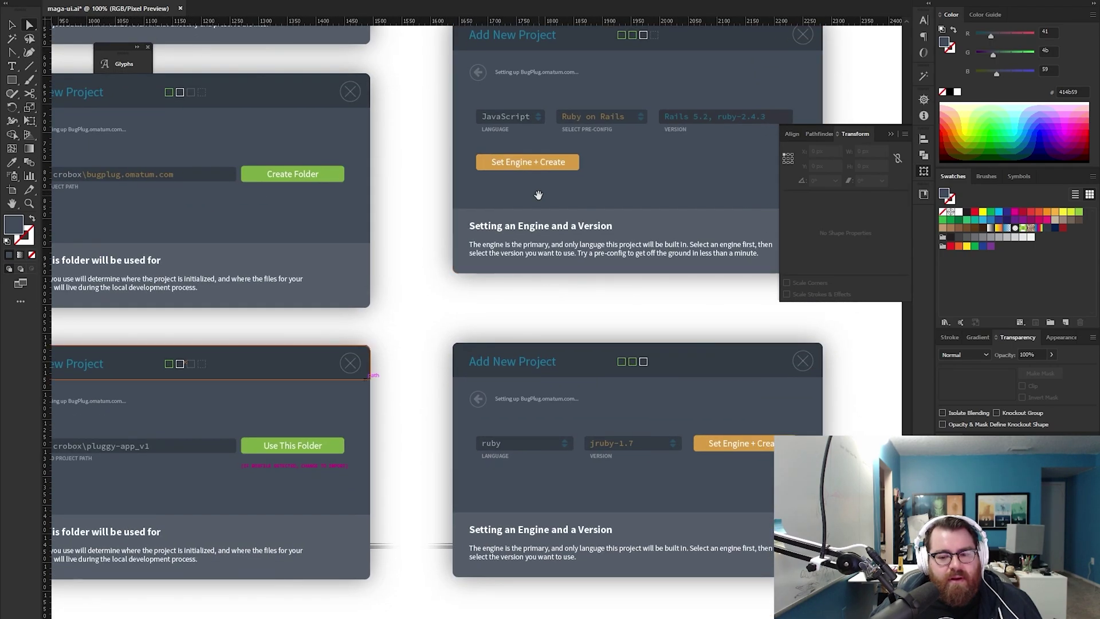
{"action": "left_click_drag", "start_coordinate": [547, 256], "coordinate": [444, 244]}
{"action": "key", "text": "z"}
{"action": "left_click", "coordinate": [462, 332], "text": "alt"}
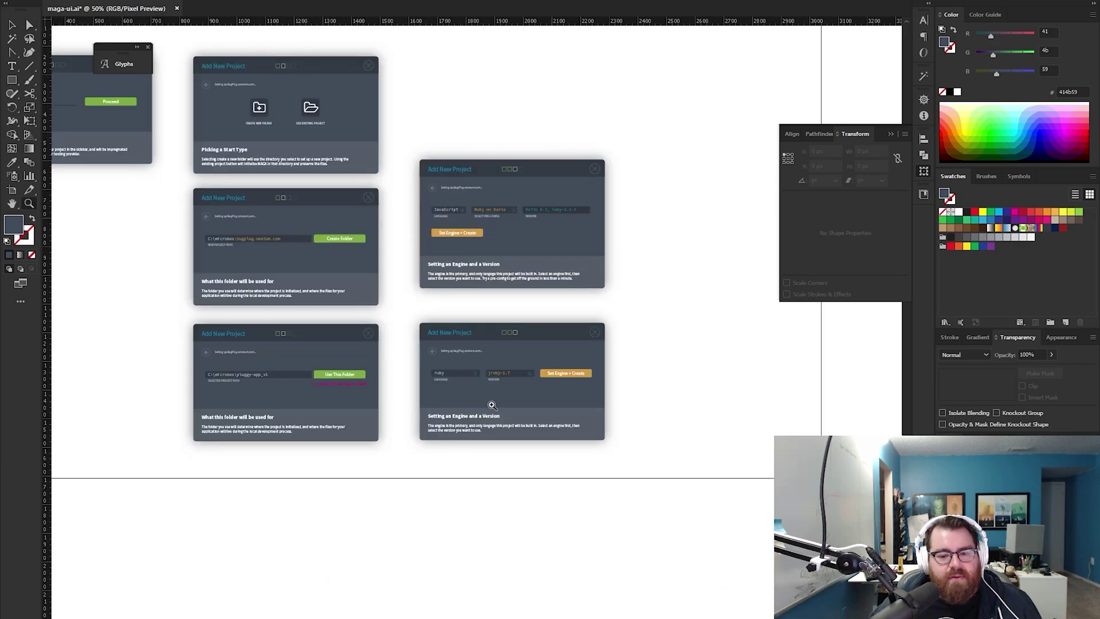
{"action": "left_click", "coordinate": [508, 385]}
{"action": "left_click_drag", "start_coordinate": [513, 339], "coordinate": [458, 479]}
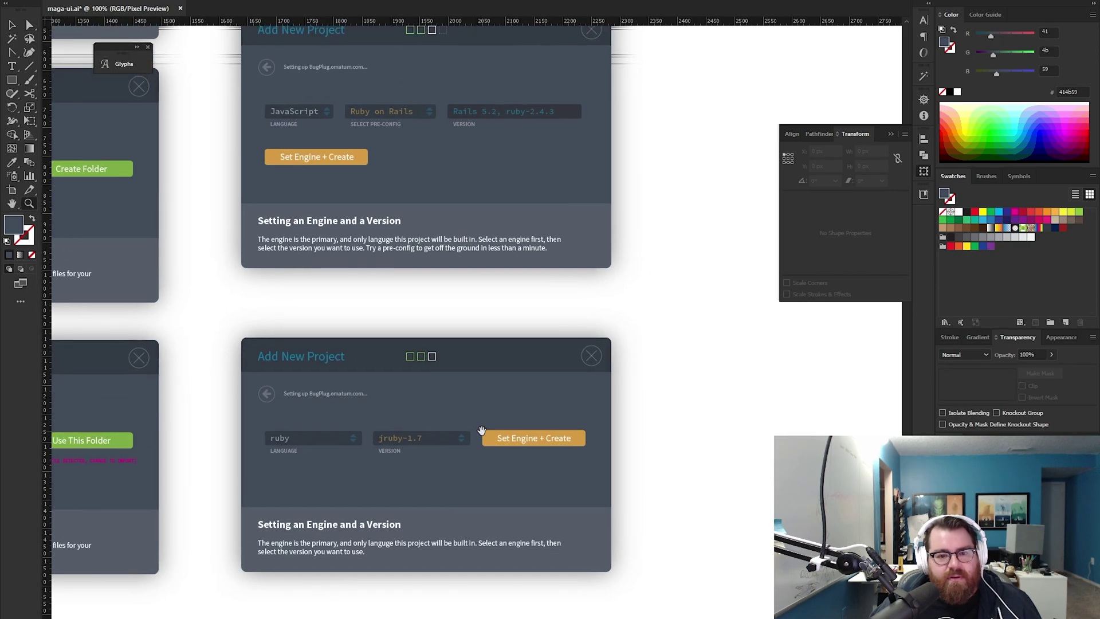